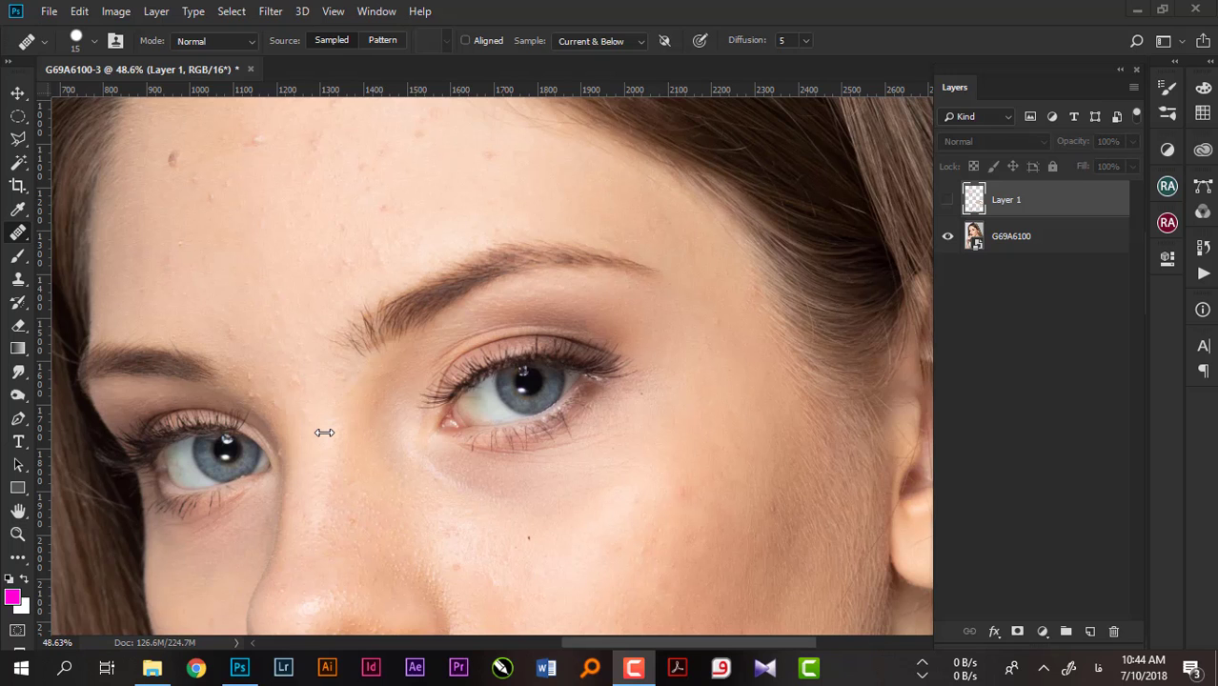
Fit the whole portrait in the window with Ctrl+0
scroll(324, 433, down, 1)
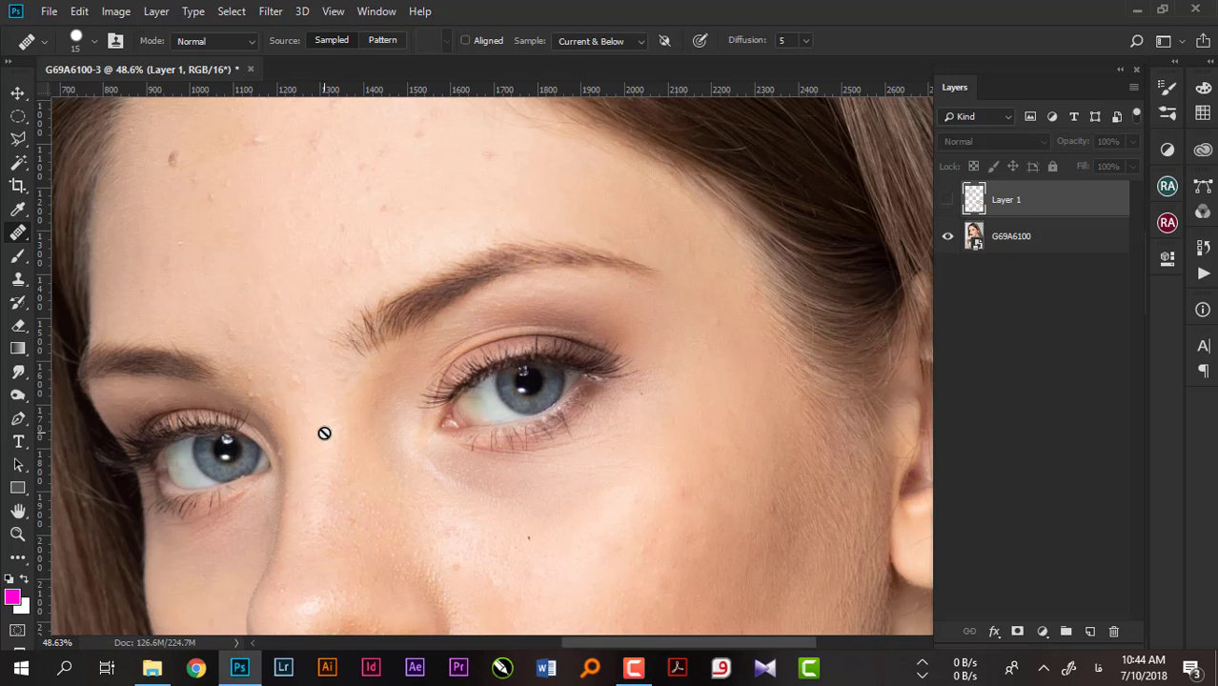
scroll(324, 431, down, 1)
key(ctrl+0)
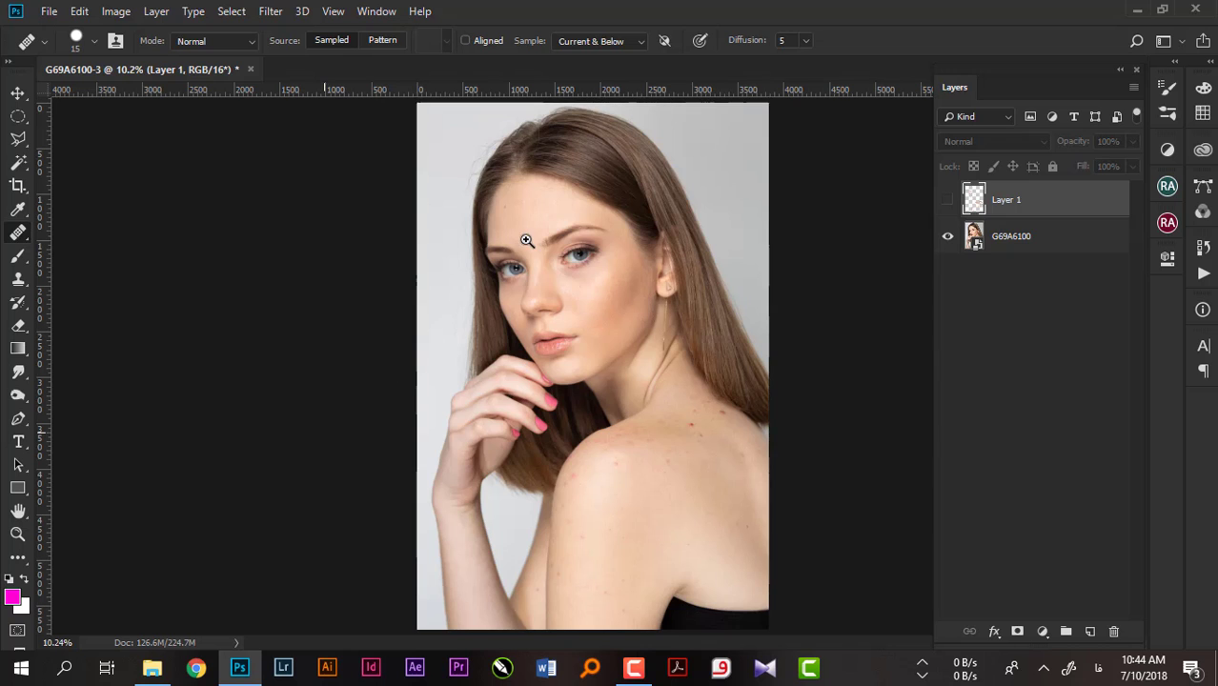
scroll(591, 252, up, 2)
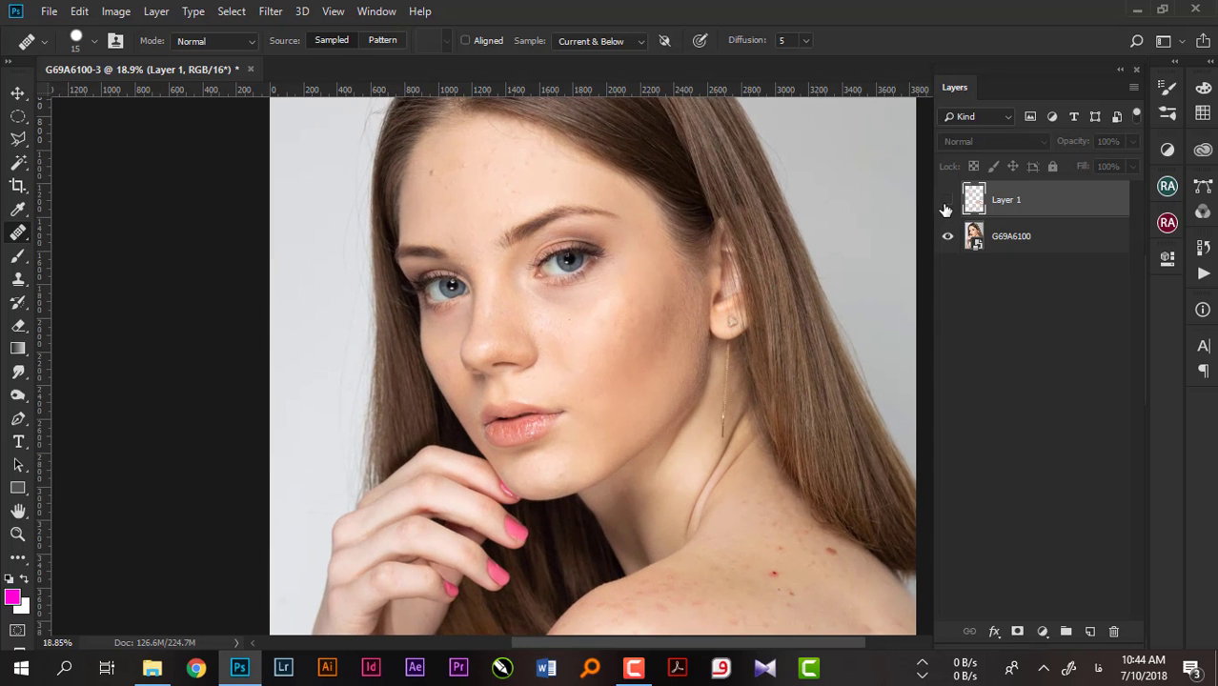
Turn on Layer 1's visibility and zoom in to inspect the healing patches
click(947, 204)
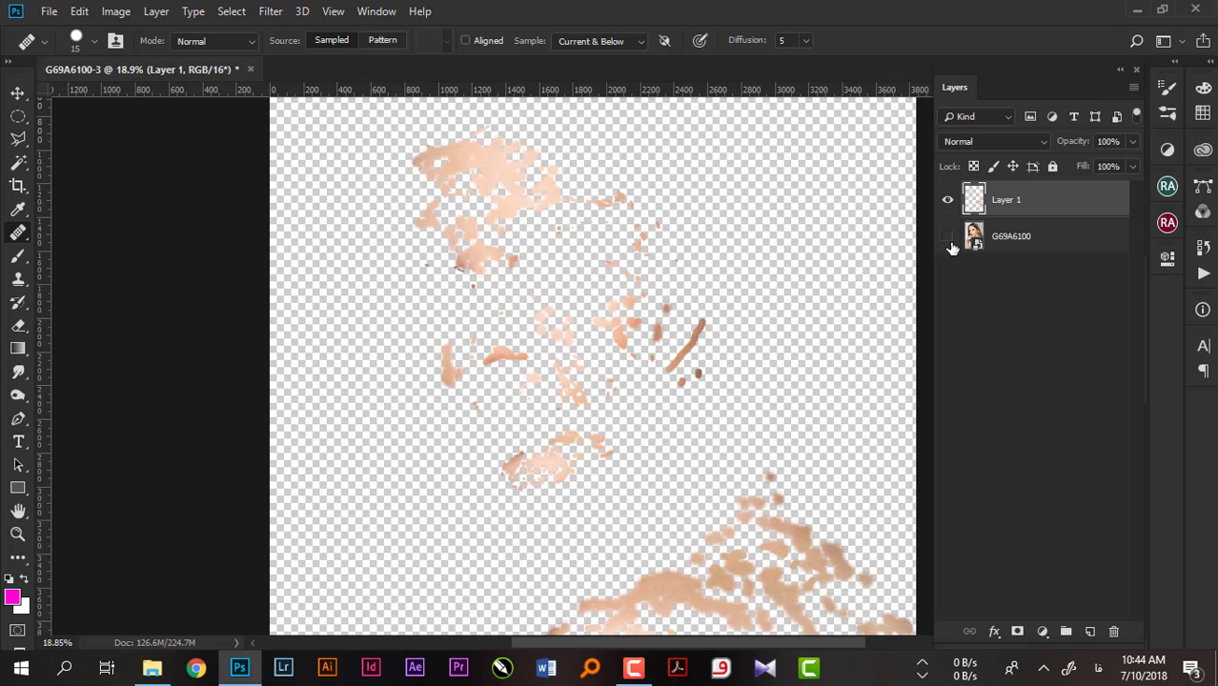
scroll(679, 408, down, 2)
scroll(779, 475, down, 1)
scroll(851, 357, down, 4)
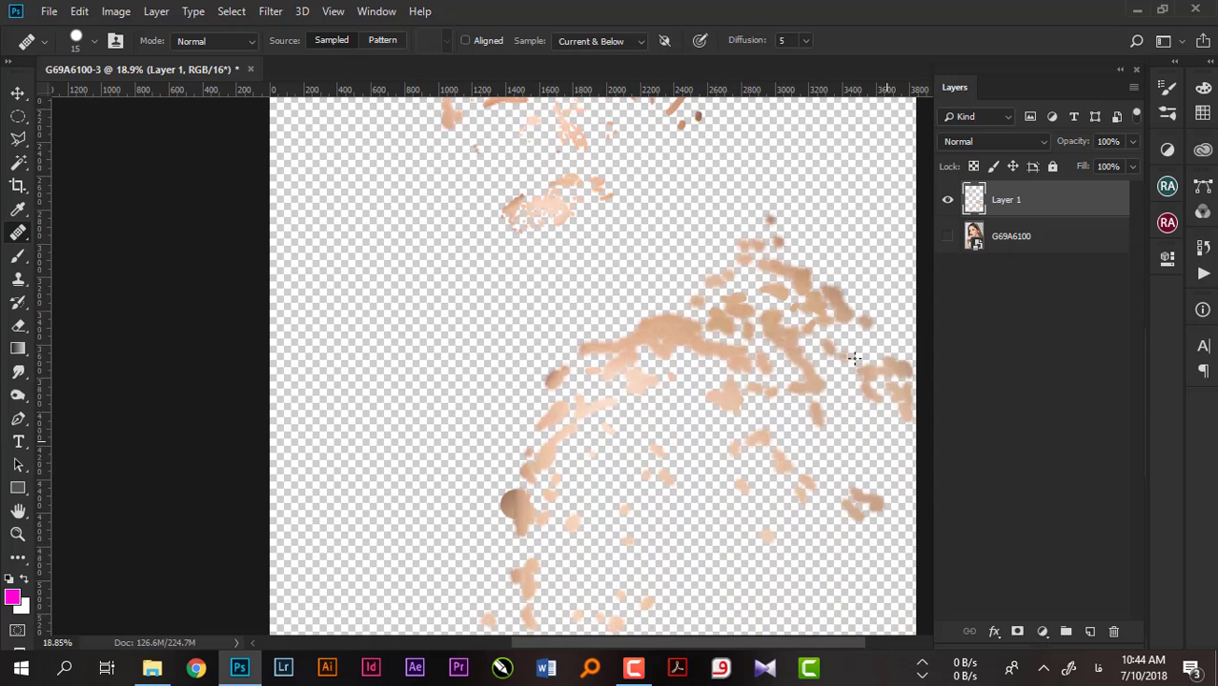
scroll(587, 461, down, 2)
scroll(668, 362, up, 1)
scroll(725, 304, up, 4)
scroll(726, 304, up, 3)
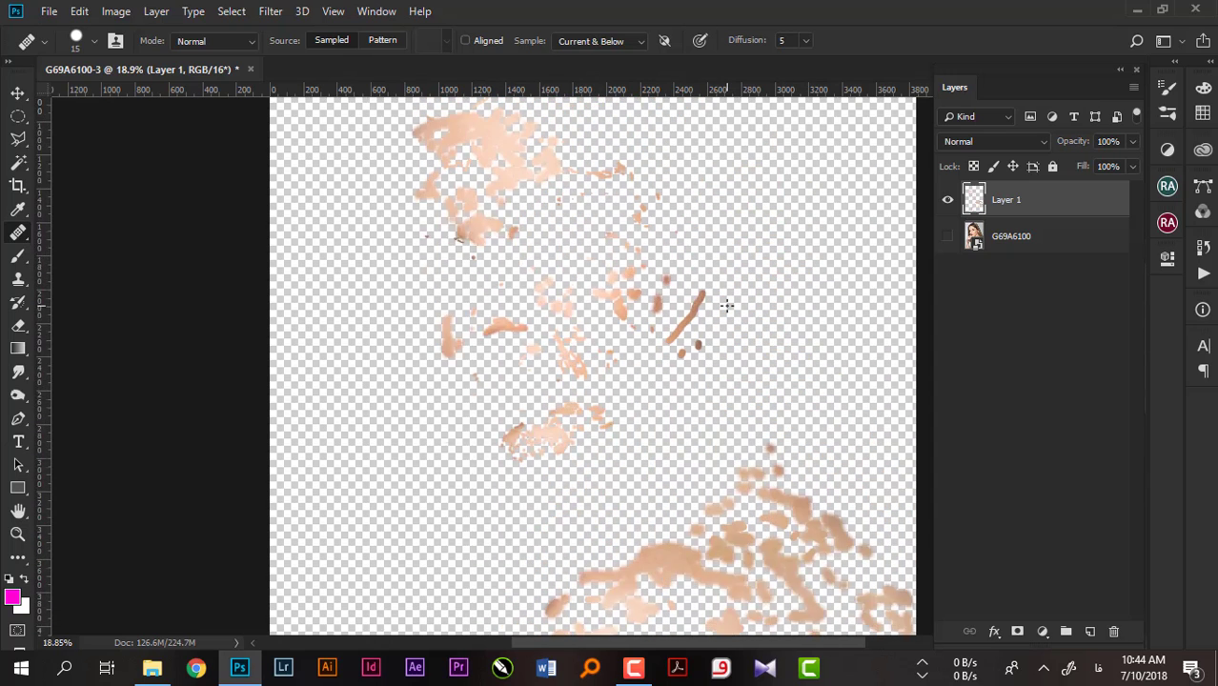
scroll(762, 277, up, 2)
Show the G69A6100 photo under Layer 1 and toggle Layer 1 to compare the face
click(949, 238)
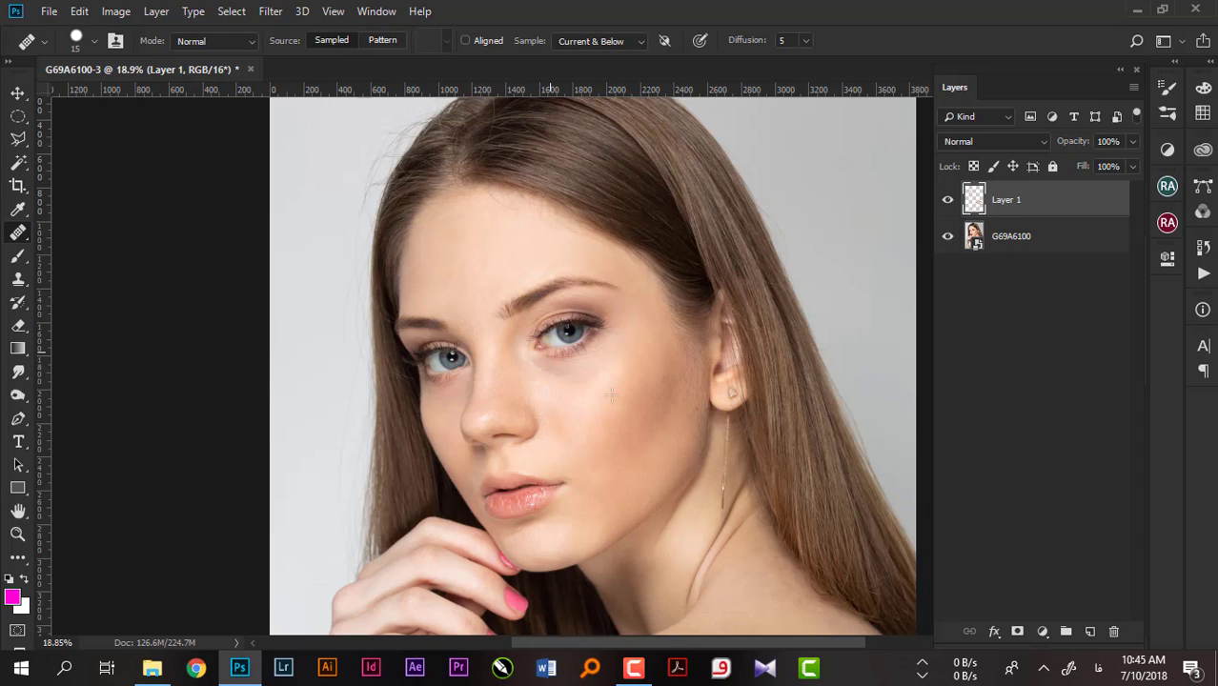
click(948, 200)
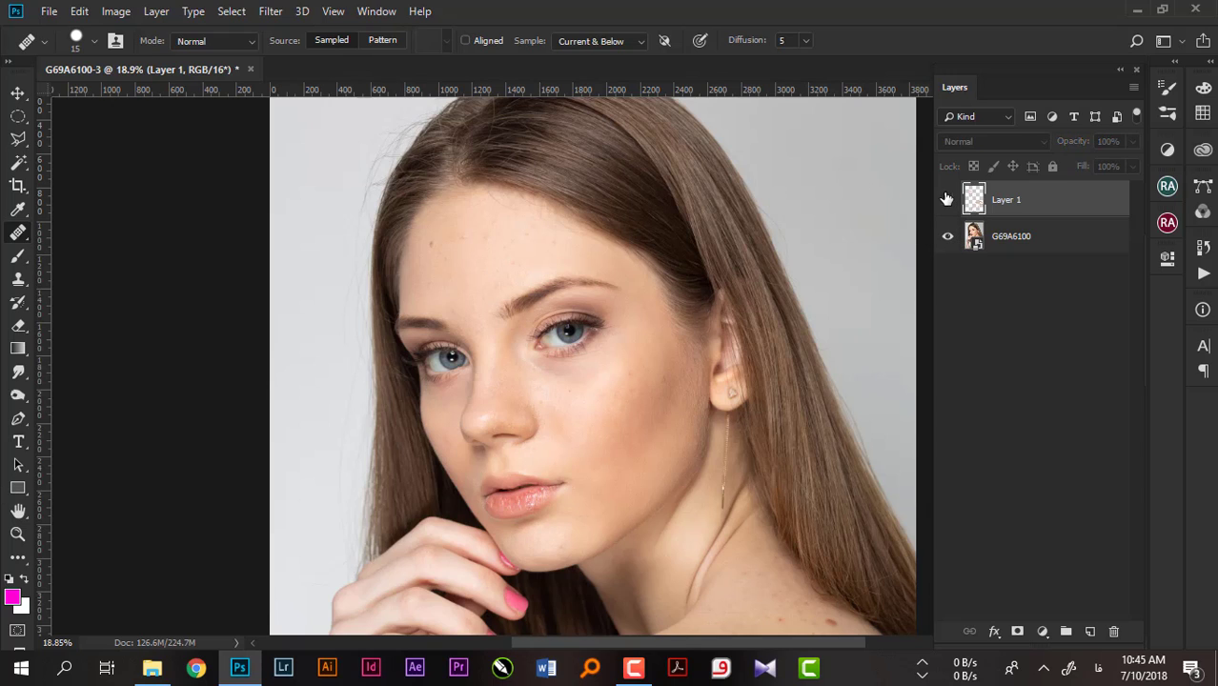
click(947, 200)
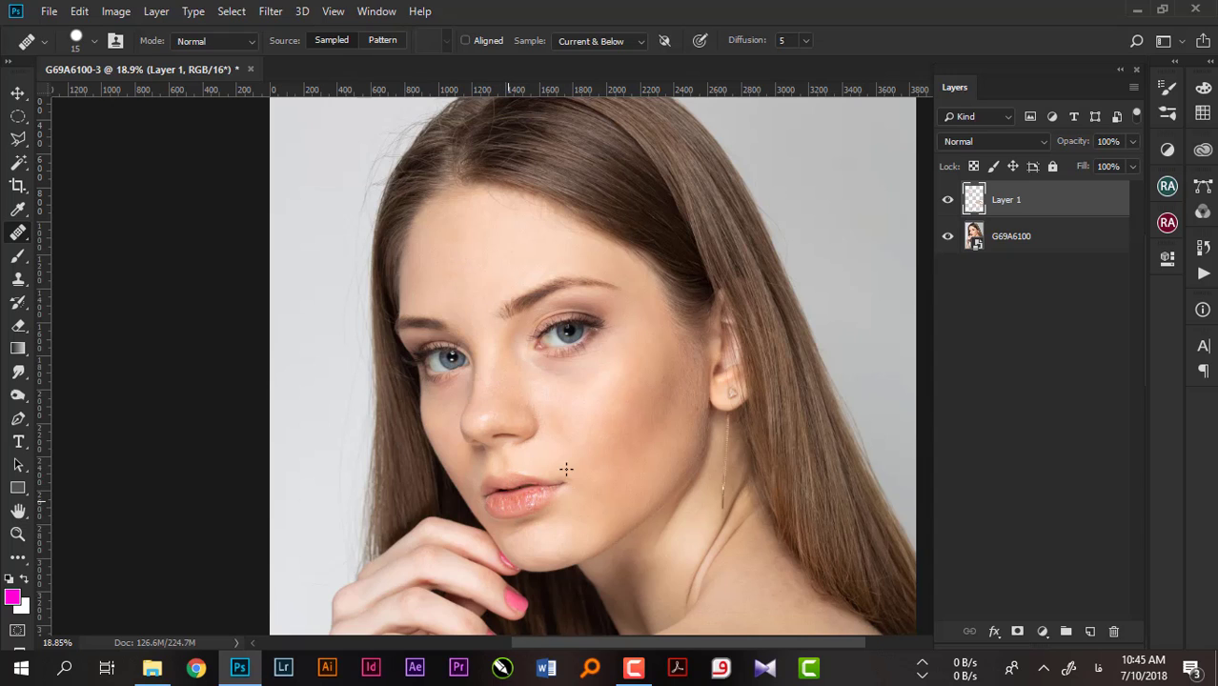
click(952, 204)
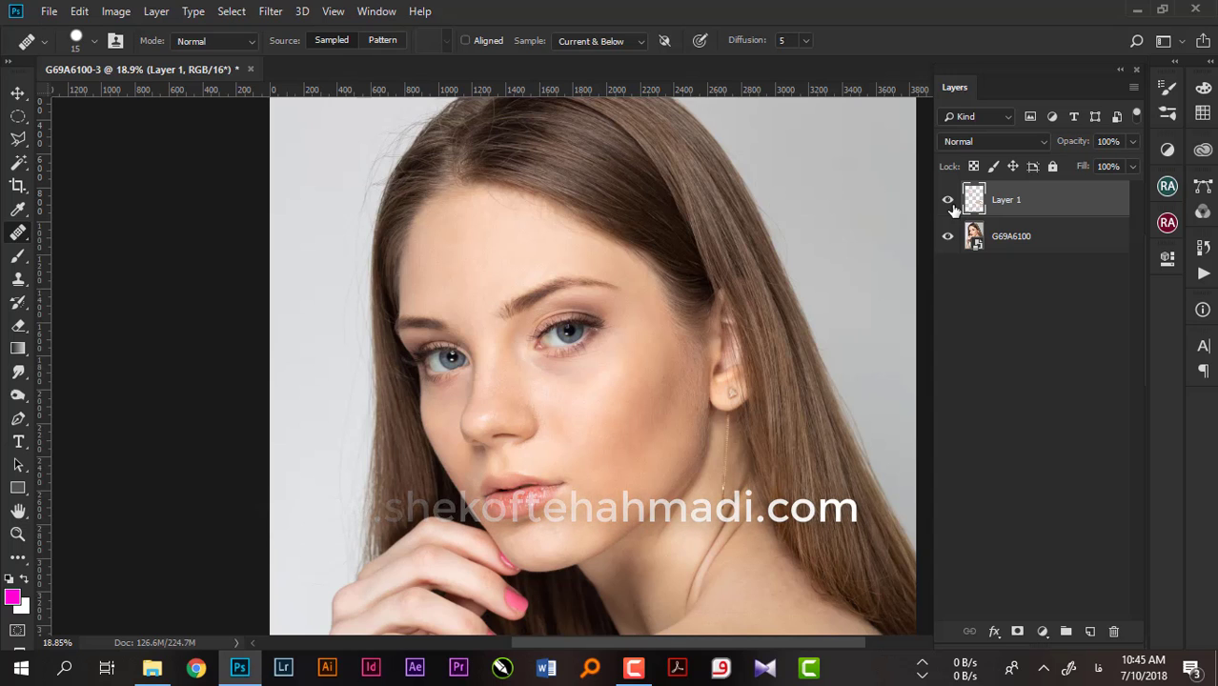
Move down to the shoulder and toggle Layer 1 to compare its blemishes
scroll(753, 475, down, 1)
scroll(753, 474, down, 2)
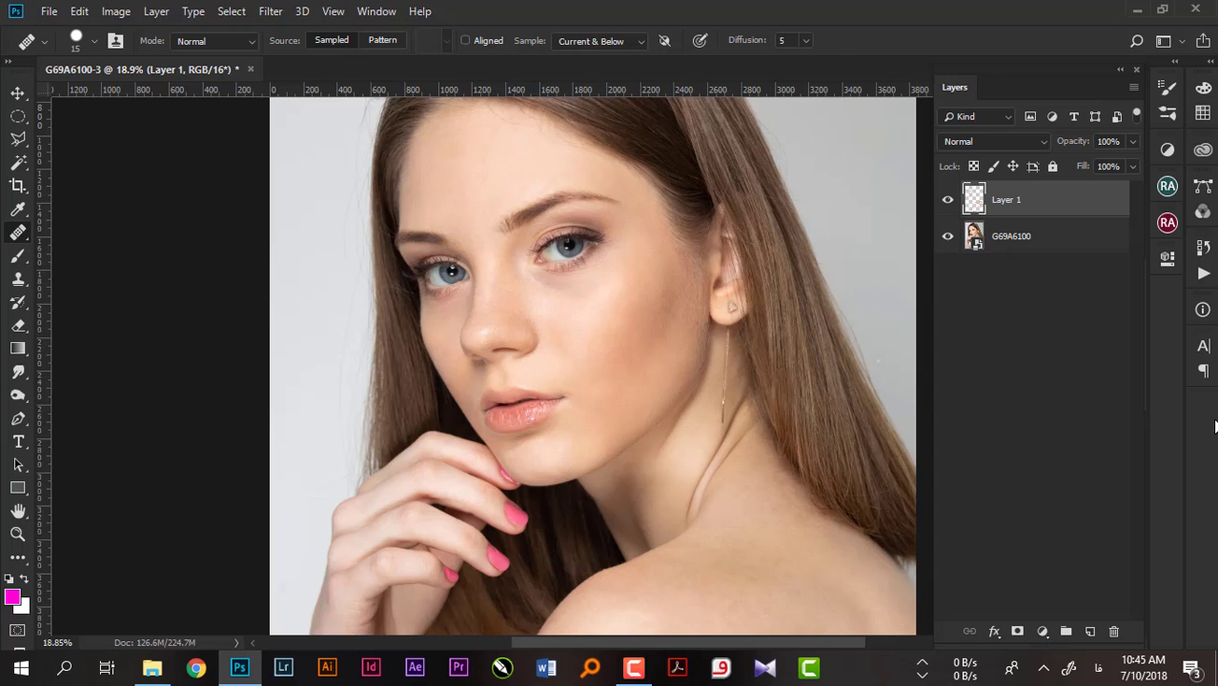
scroll(560, 486, down, 2)
scroll(620, 515, down, 3)
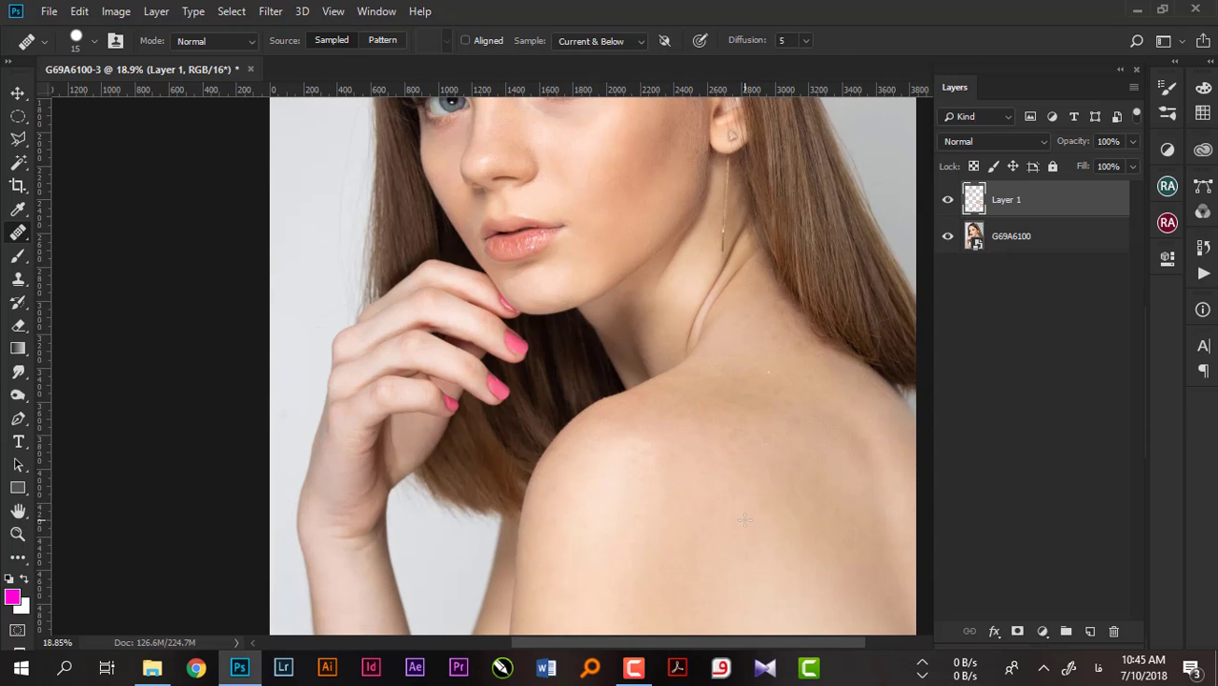
scroll(720, 553, down, 3)
scroll(763, 429, down, 1)
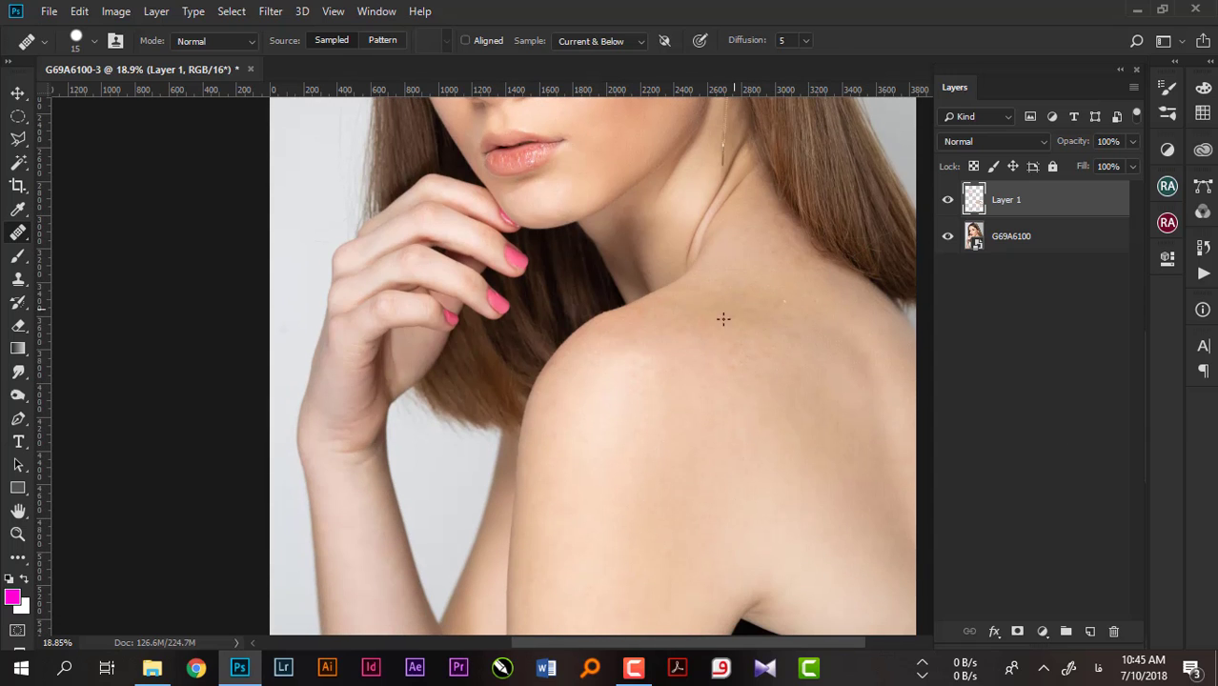
click(946, 202)
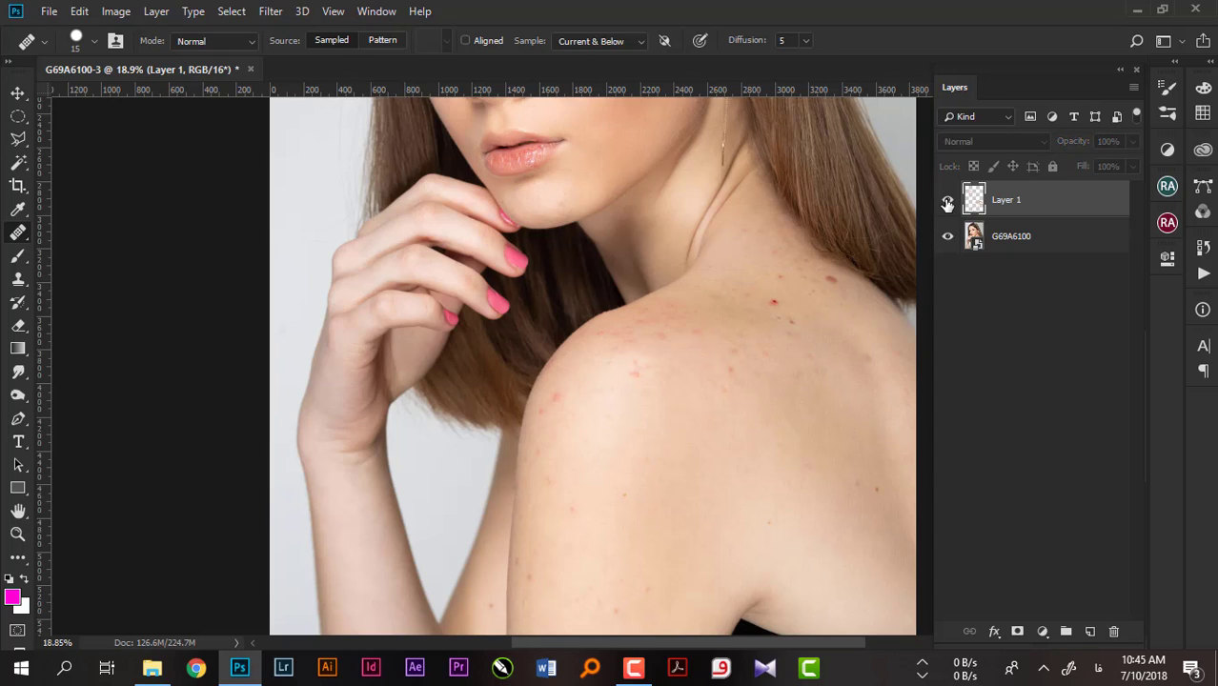
click(946, 203)
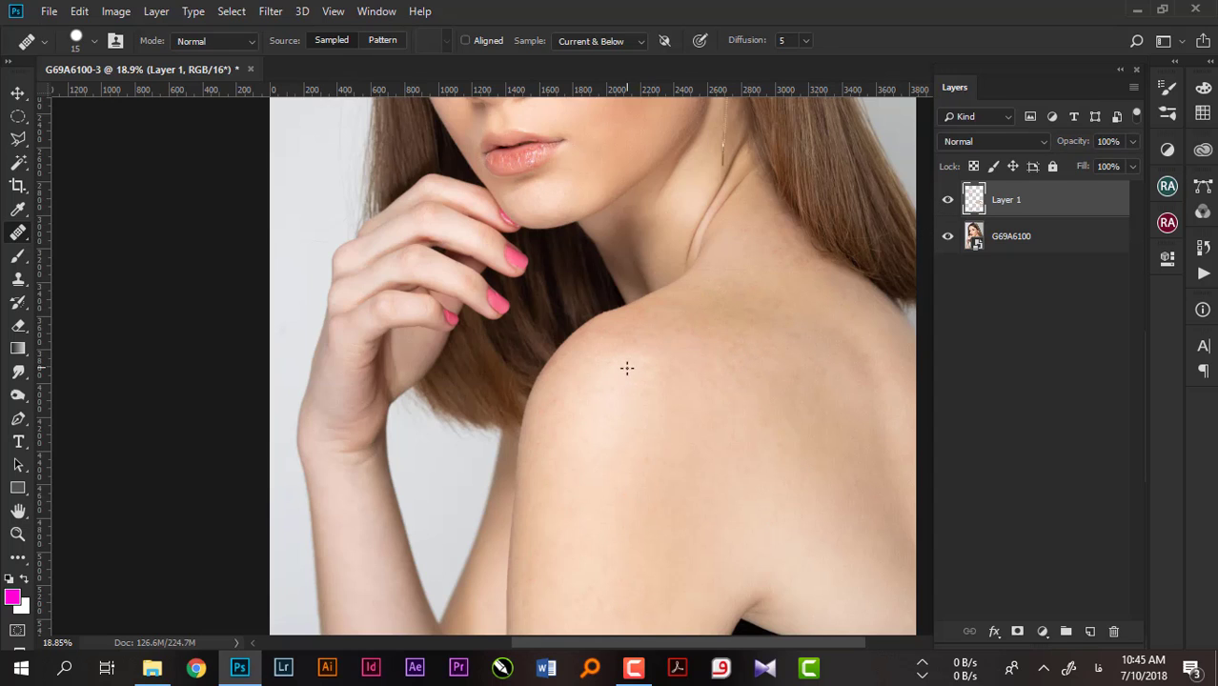
Toggle Layer 1 repeatedly for a before-and-after of the shoulder spots, then zoom back
scroll(785, 510, down, 3)
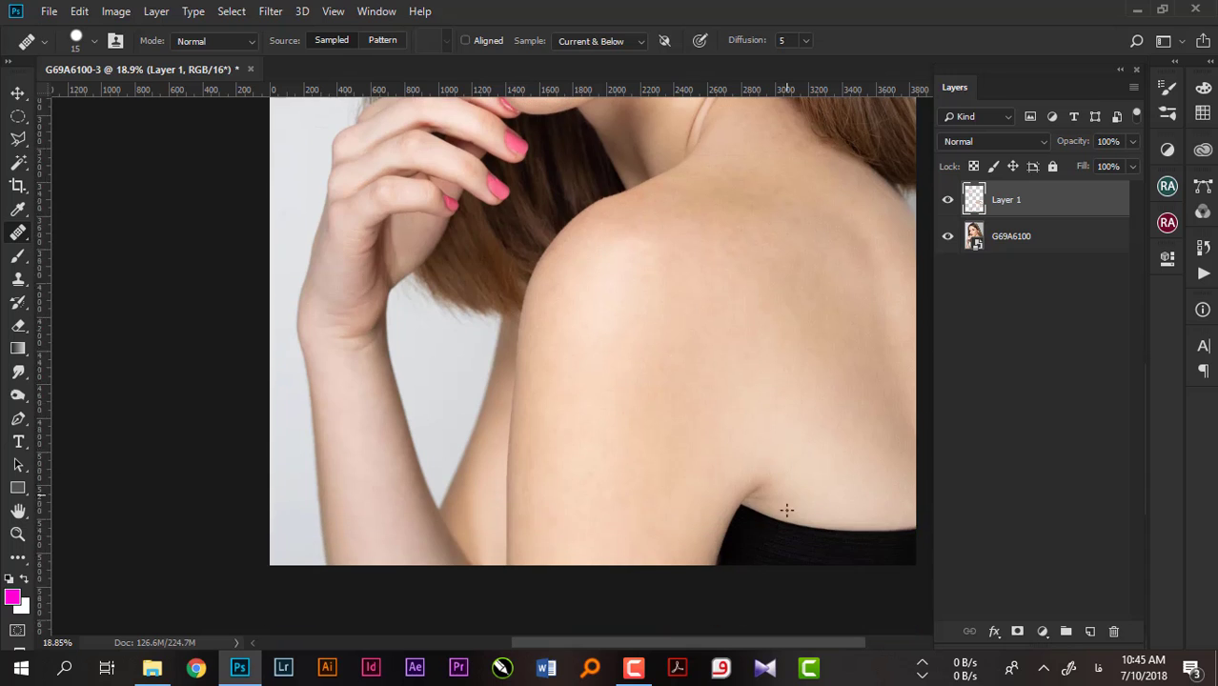
click(947, 202)
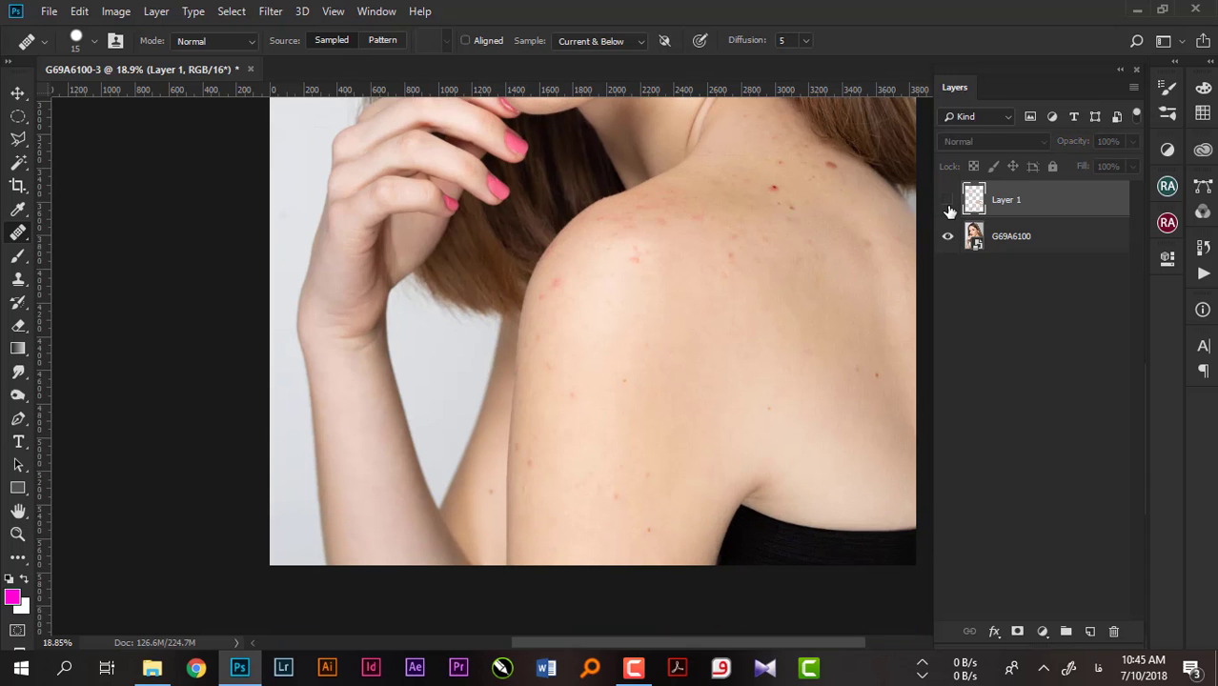
click(948, 203)
click(948, 202)
click(947, 202)
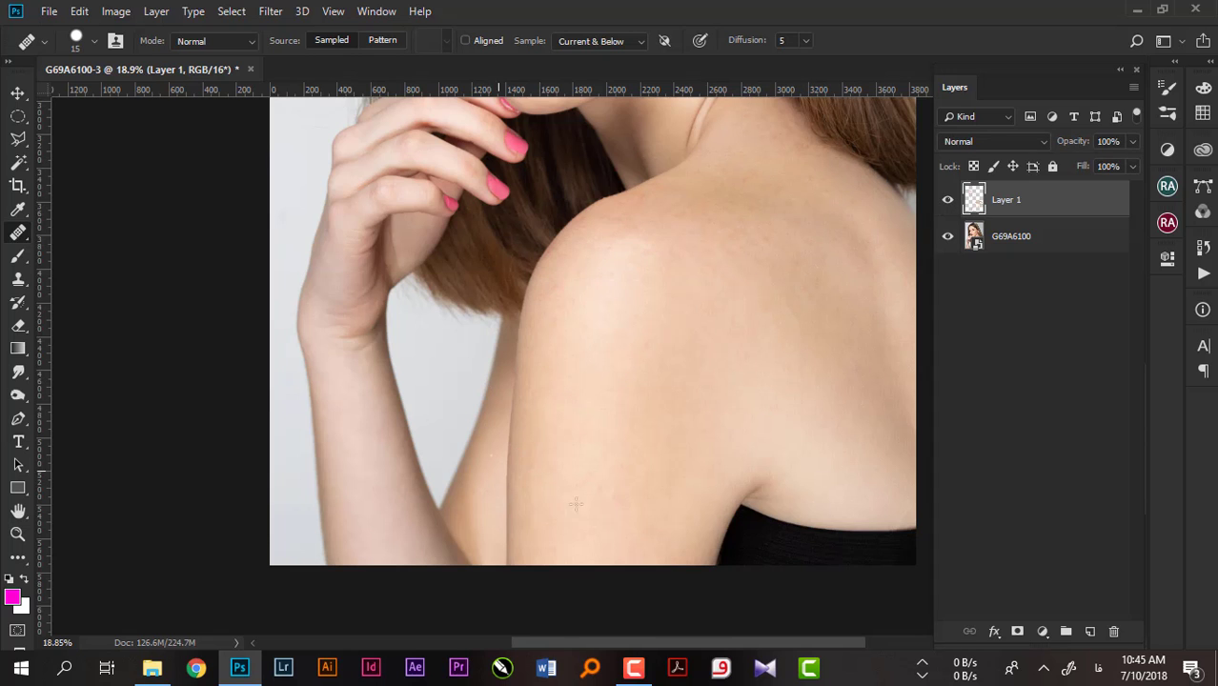
scroll(576, 503, up, 2)
scroll(633, 427, up, 2)
scroll(633, 425, up, 2)
scroll(629, 427, up, 1)
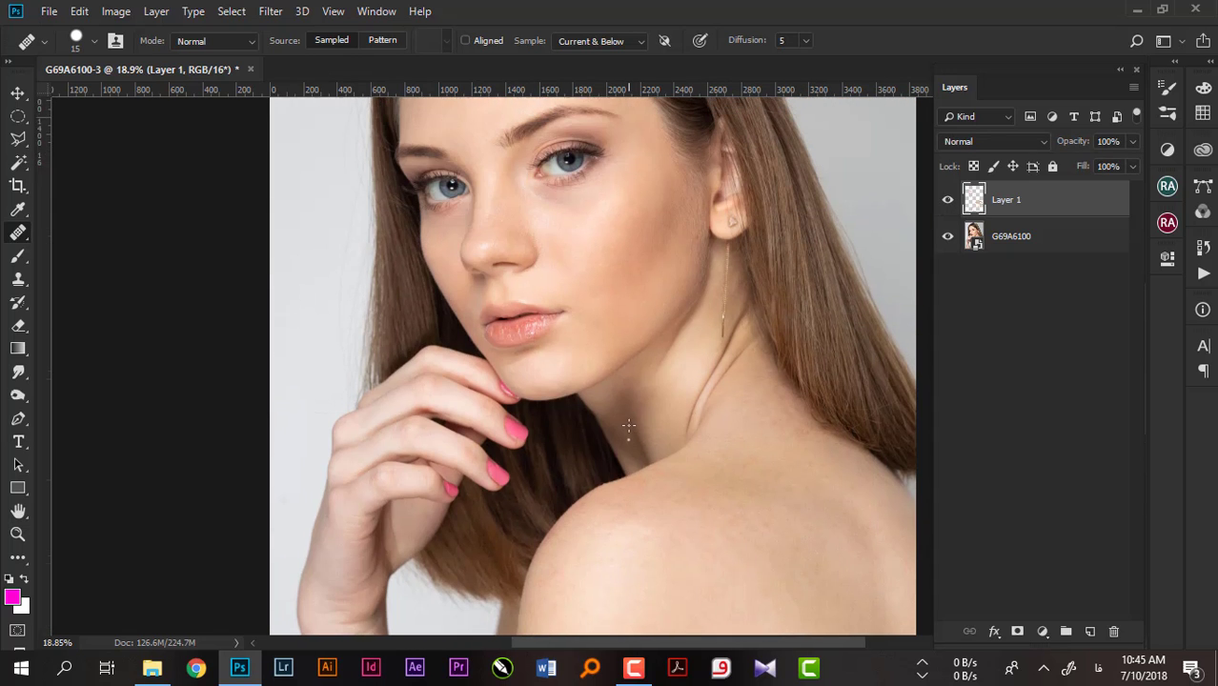
scroll(629, 427, up, 1)
scroll(559, 238, up, 2)
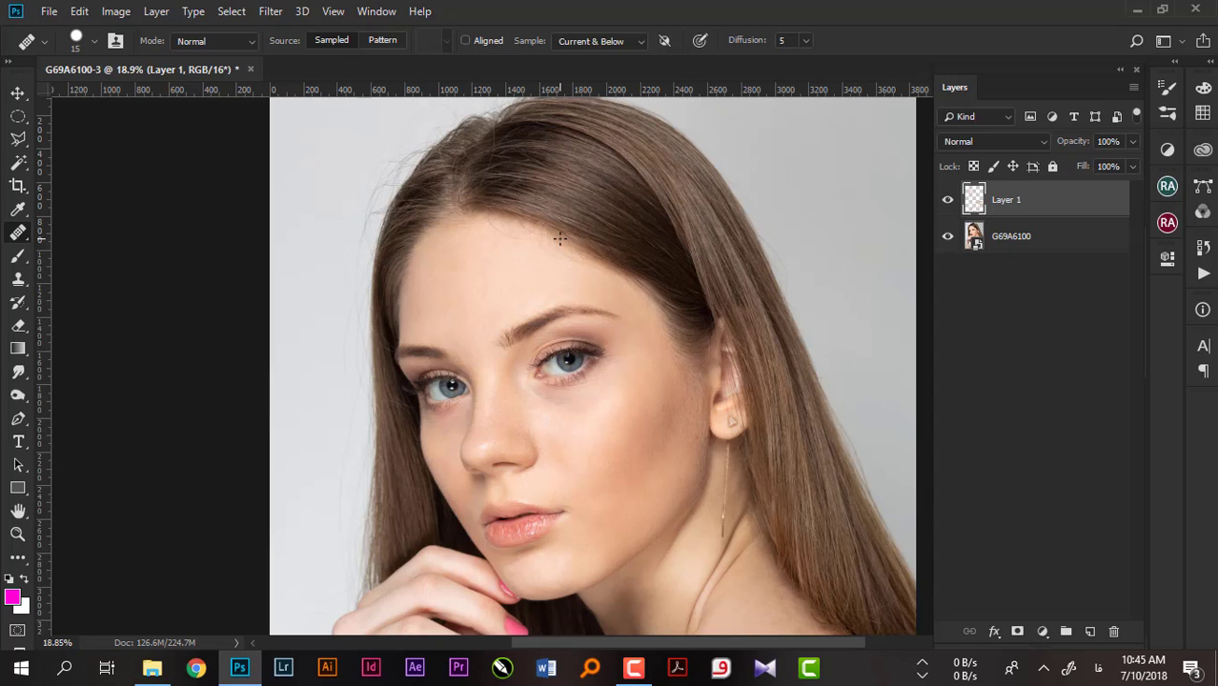
scroll(447, 176, up, 2)
scroll(576, 225, up, 2)
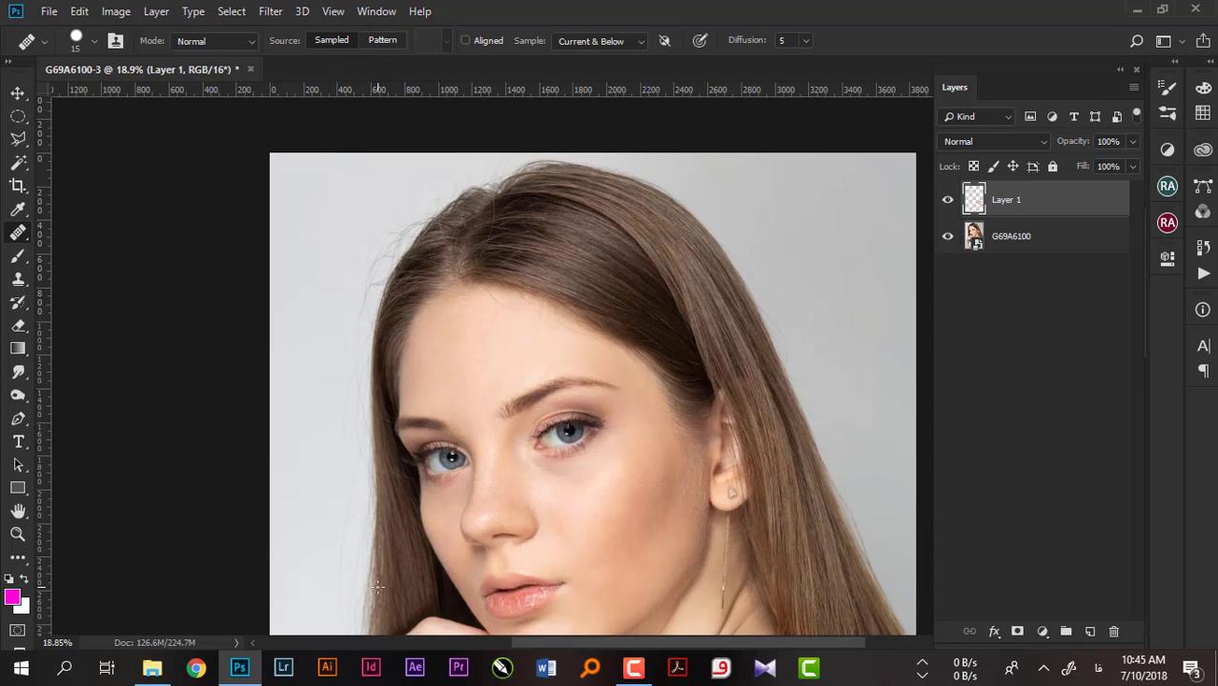
scroll(377, 587, down, 3)
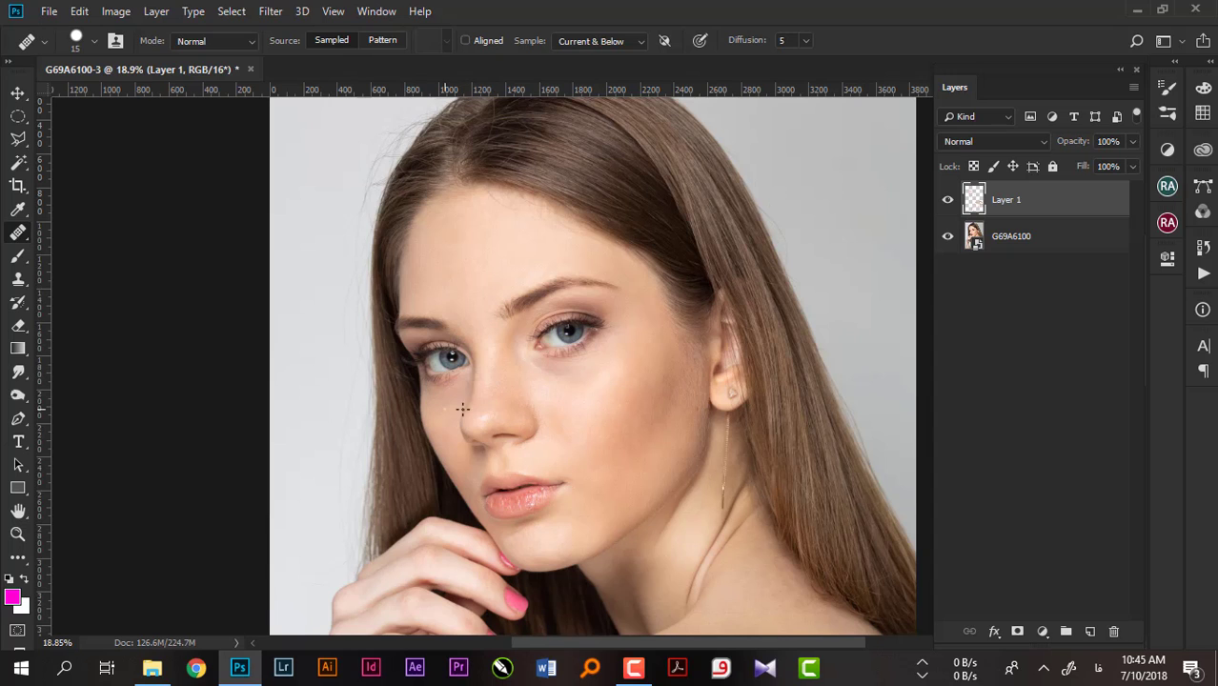
scroll(462, 409, down, 3)
scroll(590, 432, up, 1)
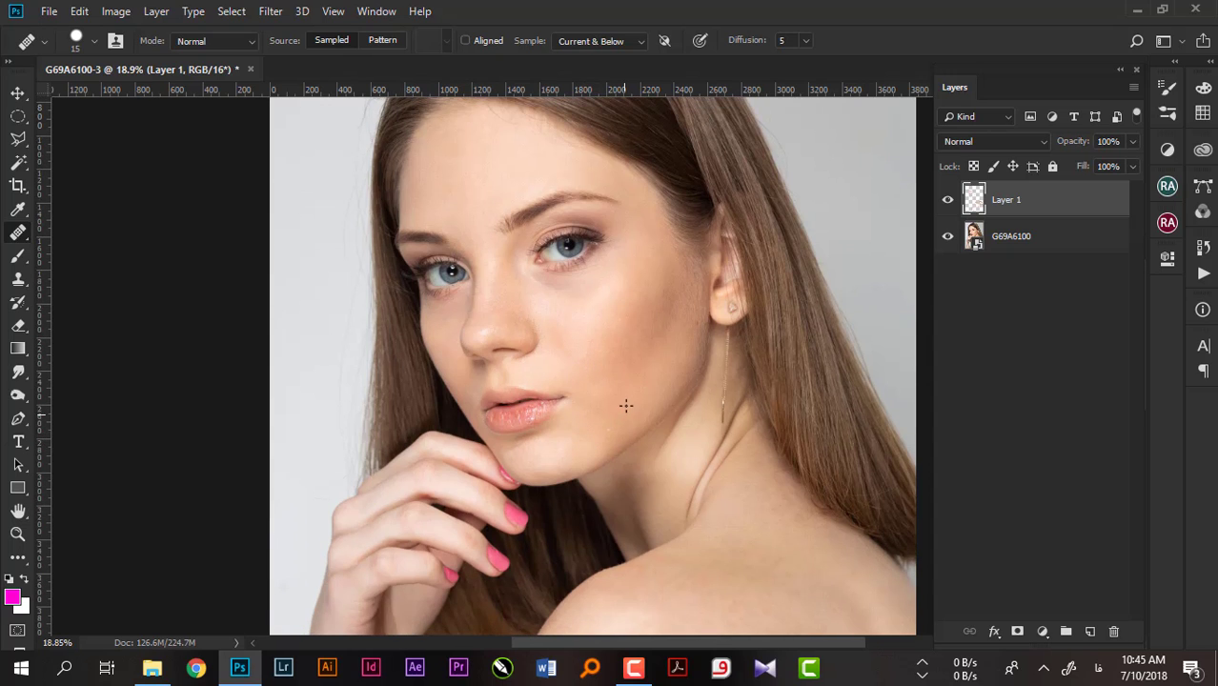
scroll(548, 429, up, 1)
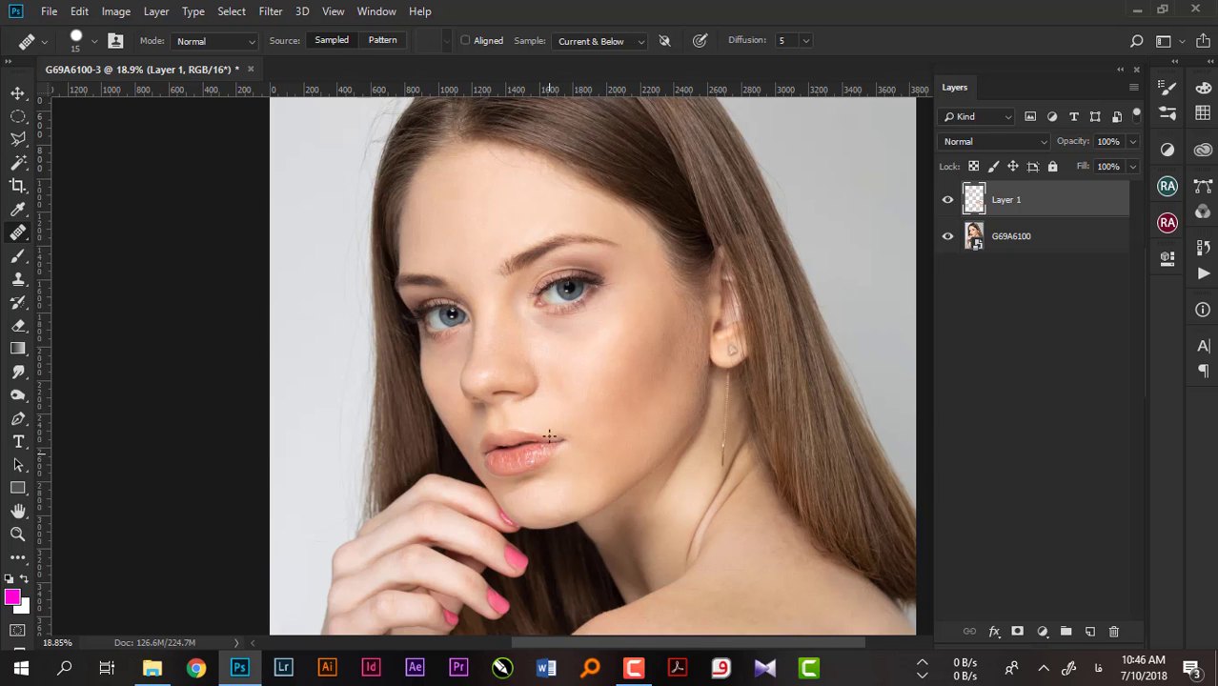
mouse_move(525, 291)
mouse_down()
mouse_move(742, 362)
mouse_move(723, 341)
mouse_move(976, 417)
mouse_up()
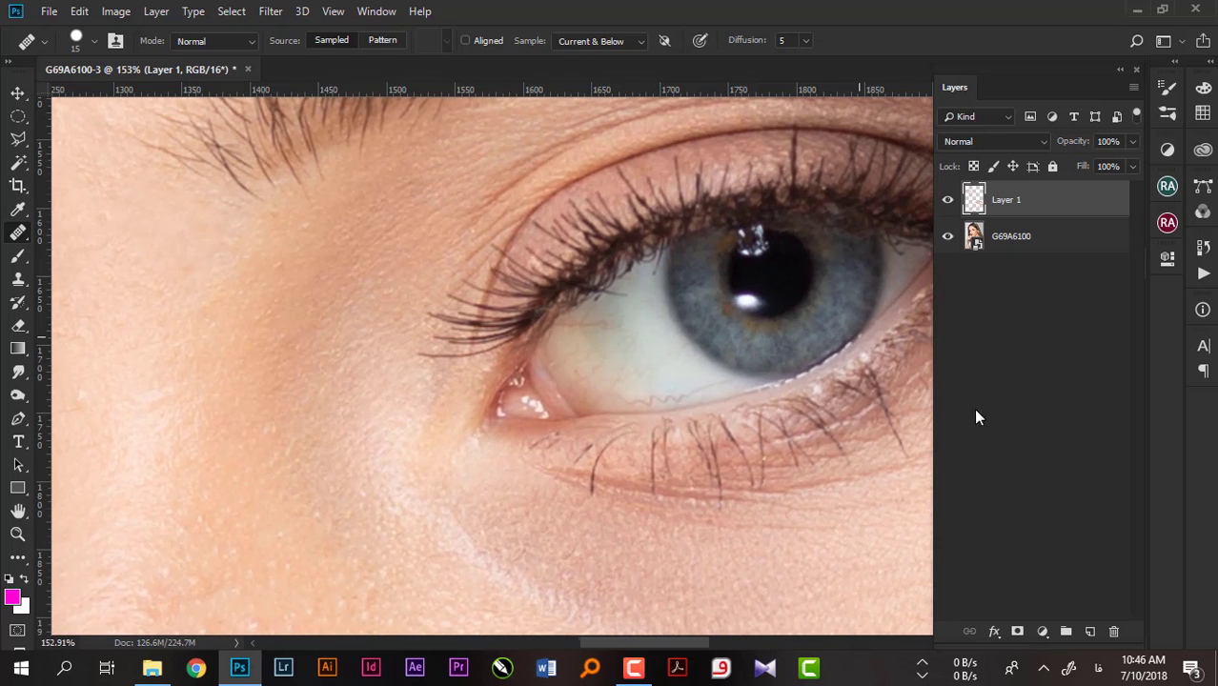
mouse_move(653, 354)
mouse_down()
mouse_move(693, 372)
mouse_move(694, 425)
mouse_move(671, 427)
mouse_up()
click(1089, 631)
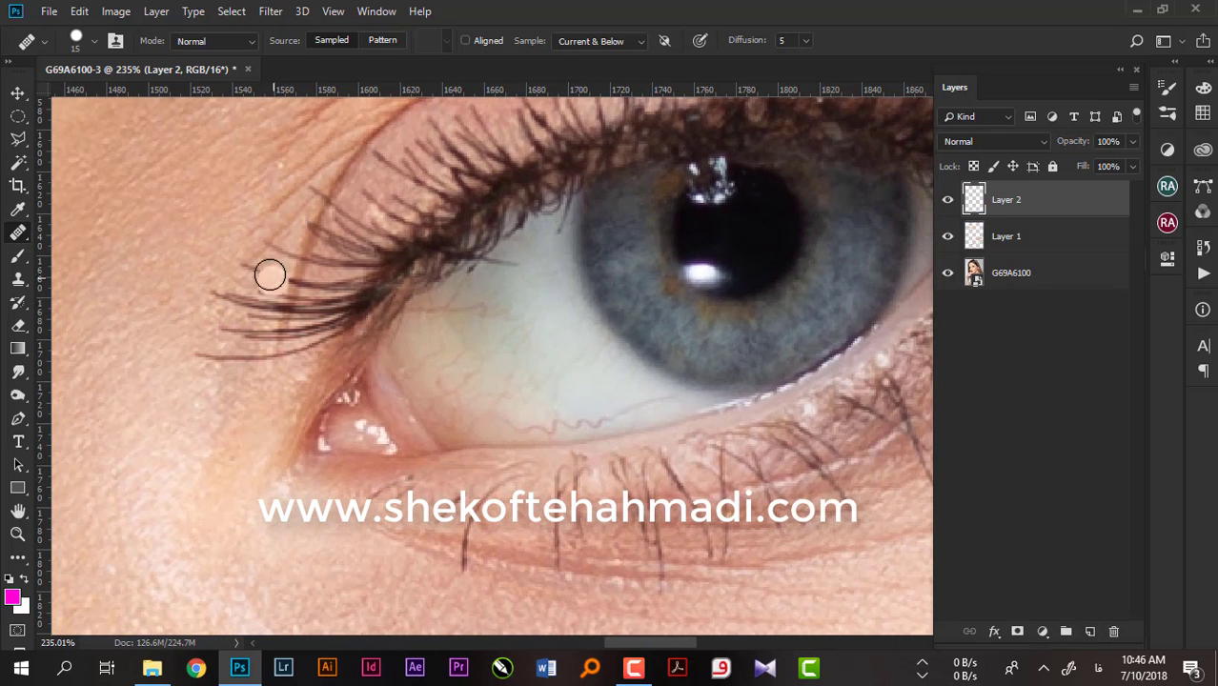
key(s)
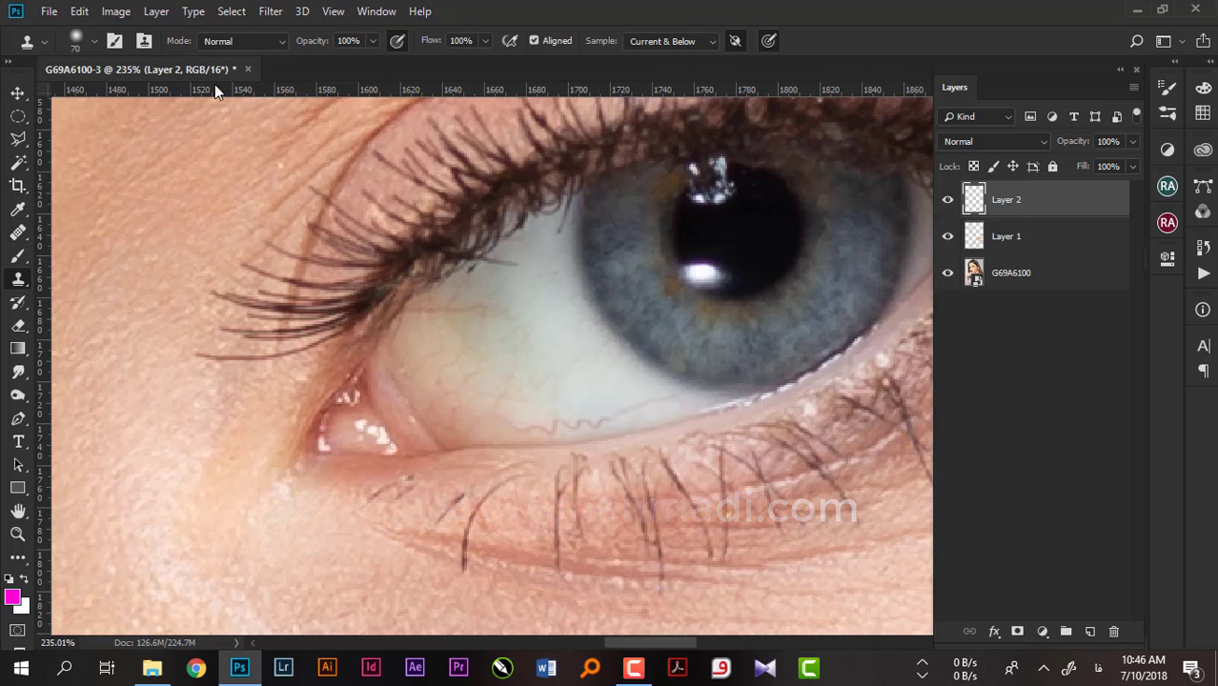
key(bracketleft)
key(bracketleft)
key(bracketleft)
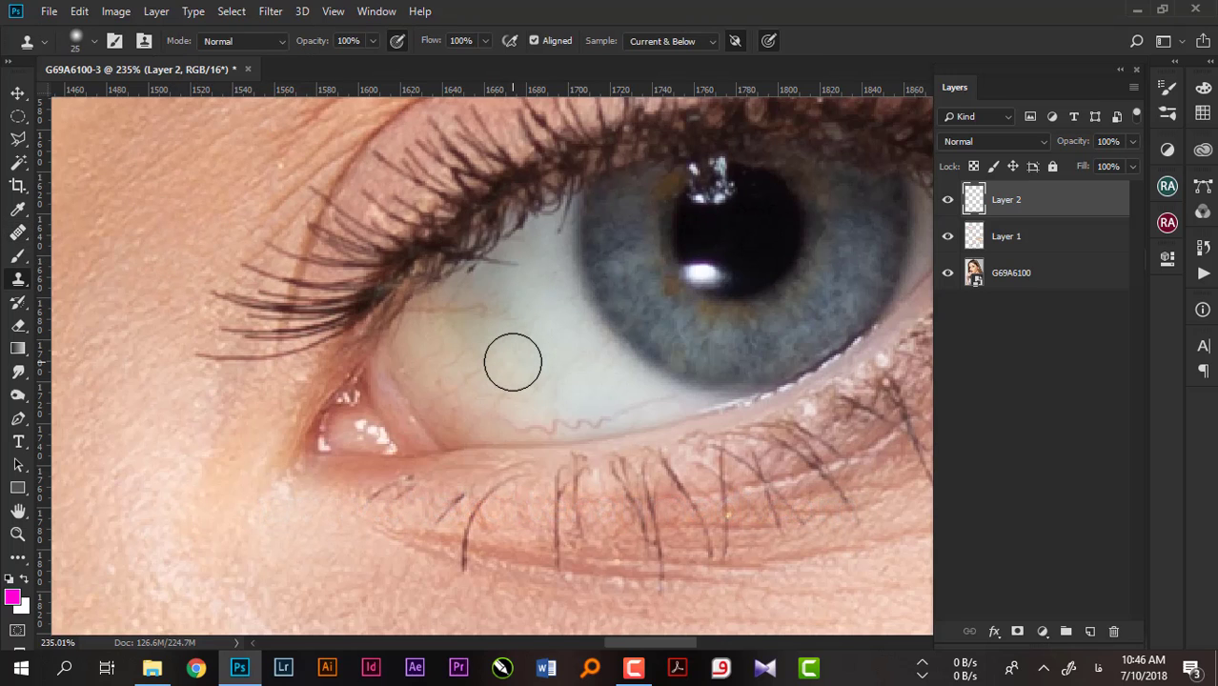
key(bracketleft)
key(bracketleft)
alt+click(533, 405)
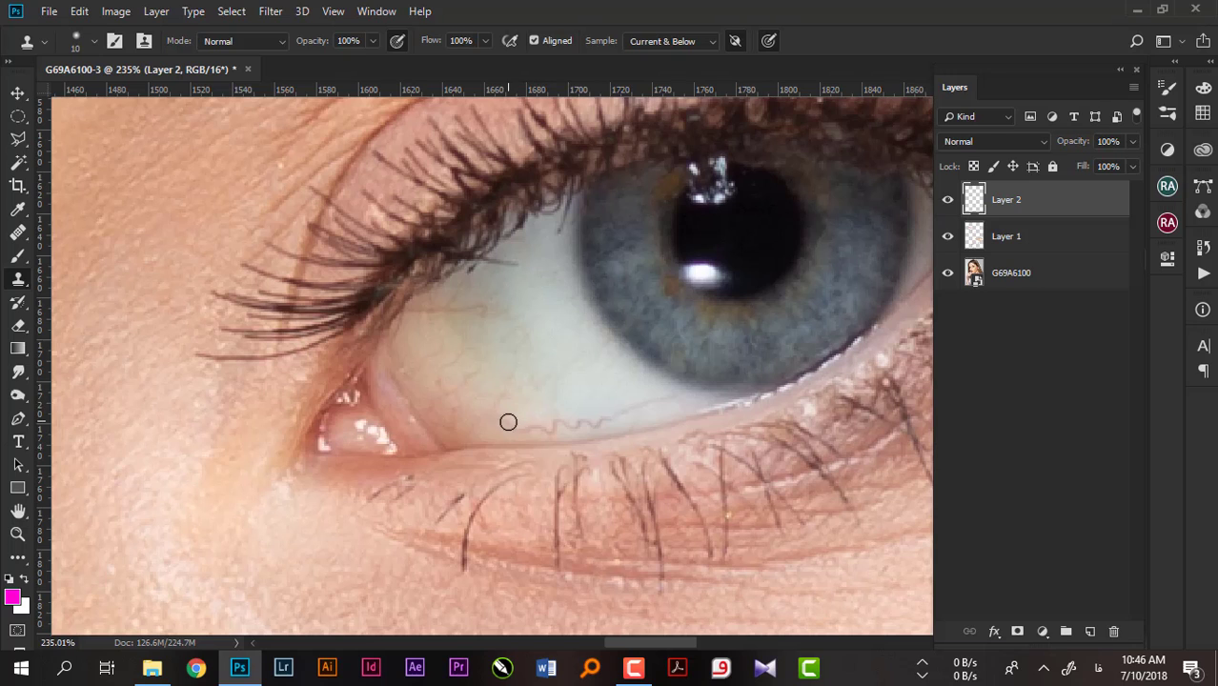
drag(508, 421, 557, 421)
key(ctrl+z)
Set the Clone Stamp mode to Lighten and try a first stroke on the vein, then undo it
click(240, 41)
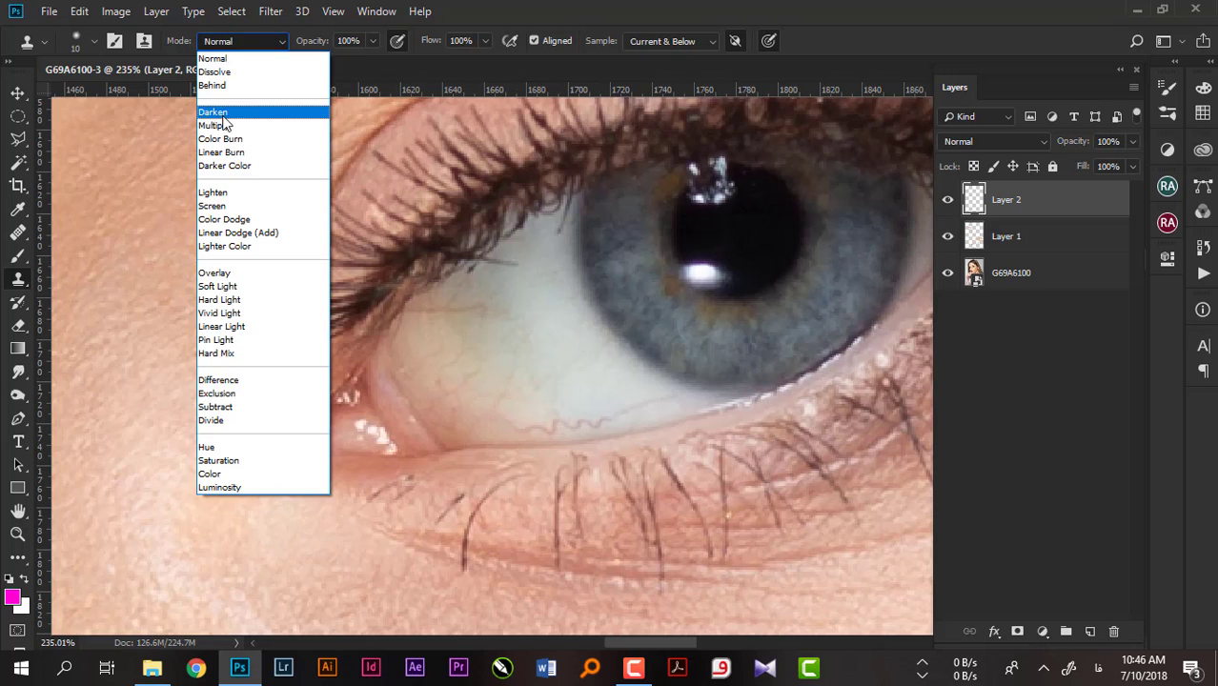
click(224, 195)
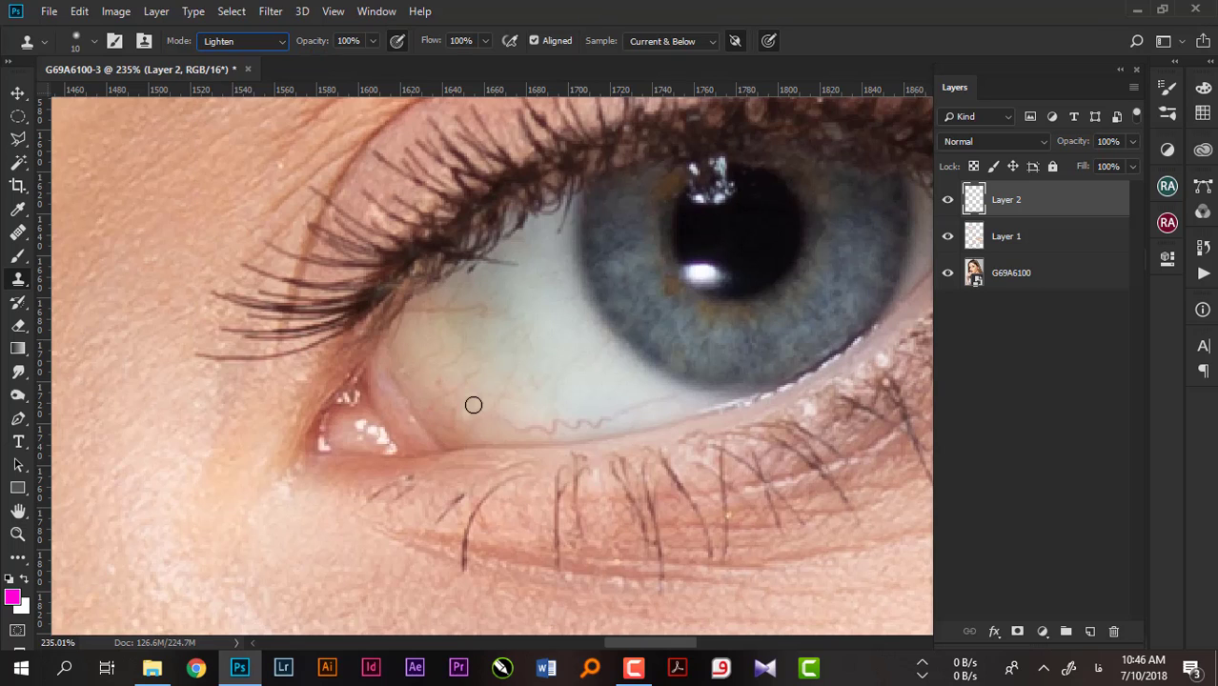
alt+click(492, 400)
drag(508, 422, 570, 424)
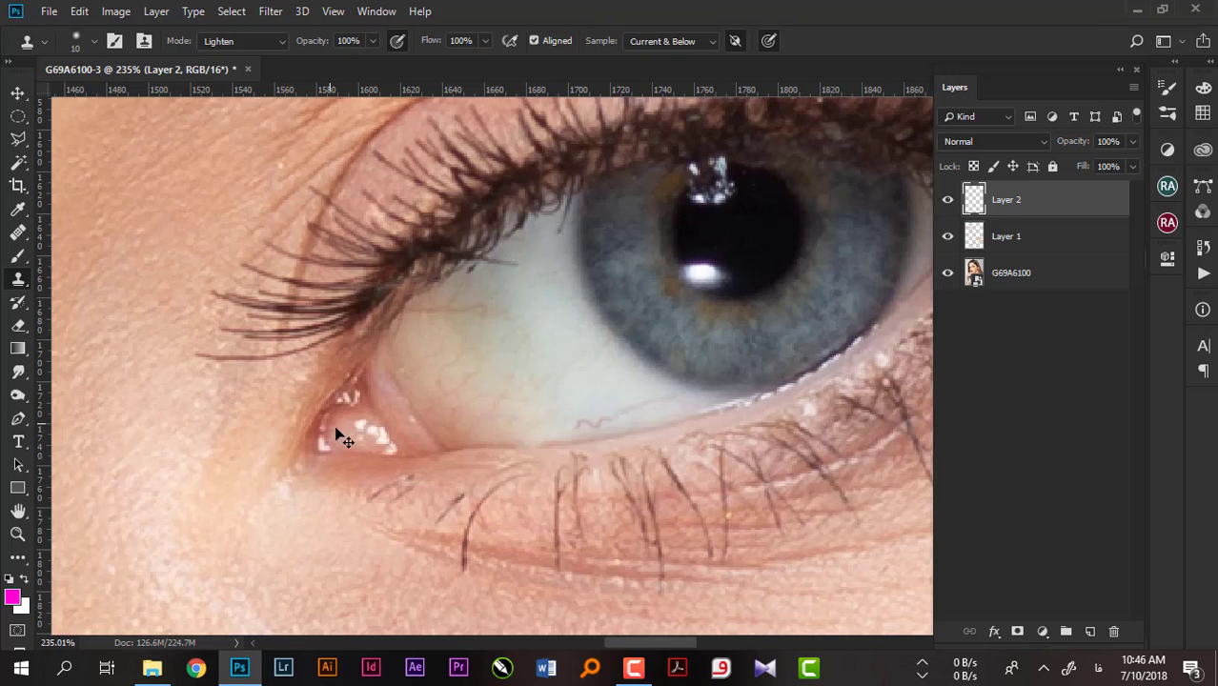
key(ctrl+z)
Clone clean eye white over the red vein along the lower lid under the iris
alt+click(561, 399)
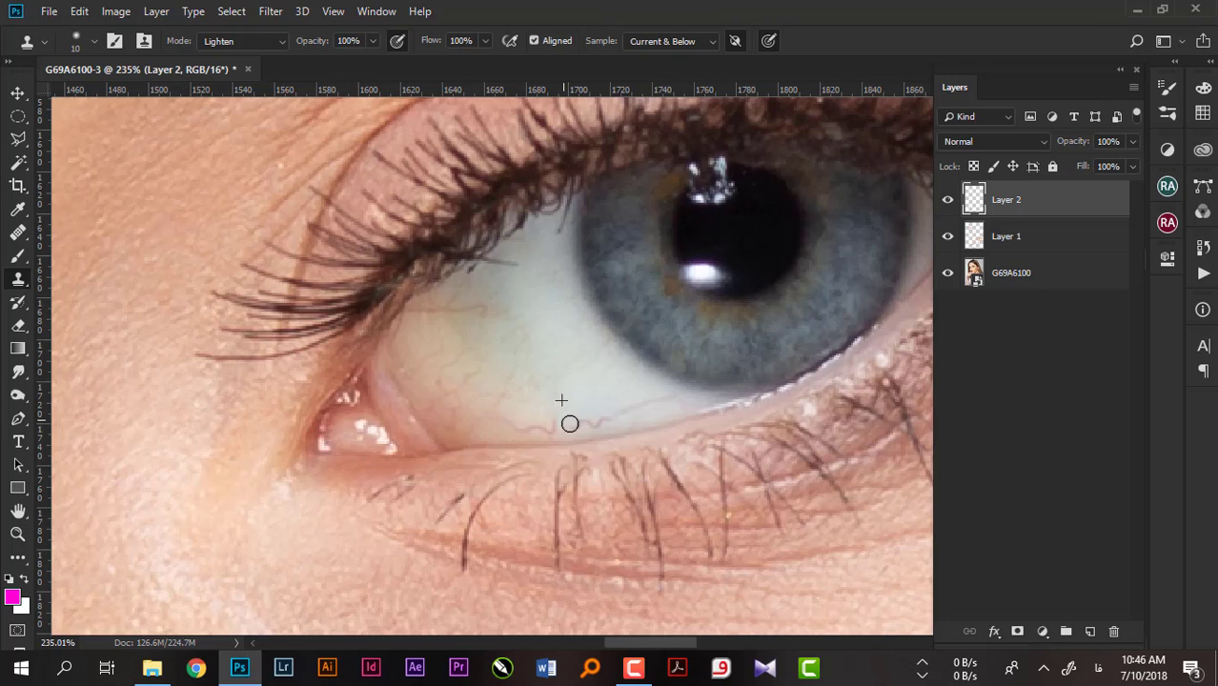
drag(571, 423, 670, 398)
alt+click(566, 383)
alt+click(557, 383)
mouse_move(555, 416)
mouse_down()
mouse_move(484, 414)
mouse_move(505, 393)
mouse_up()
alt+click(476, 376)
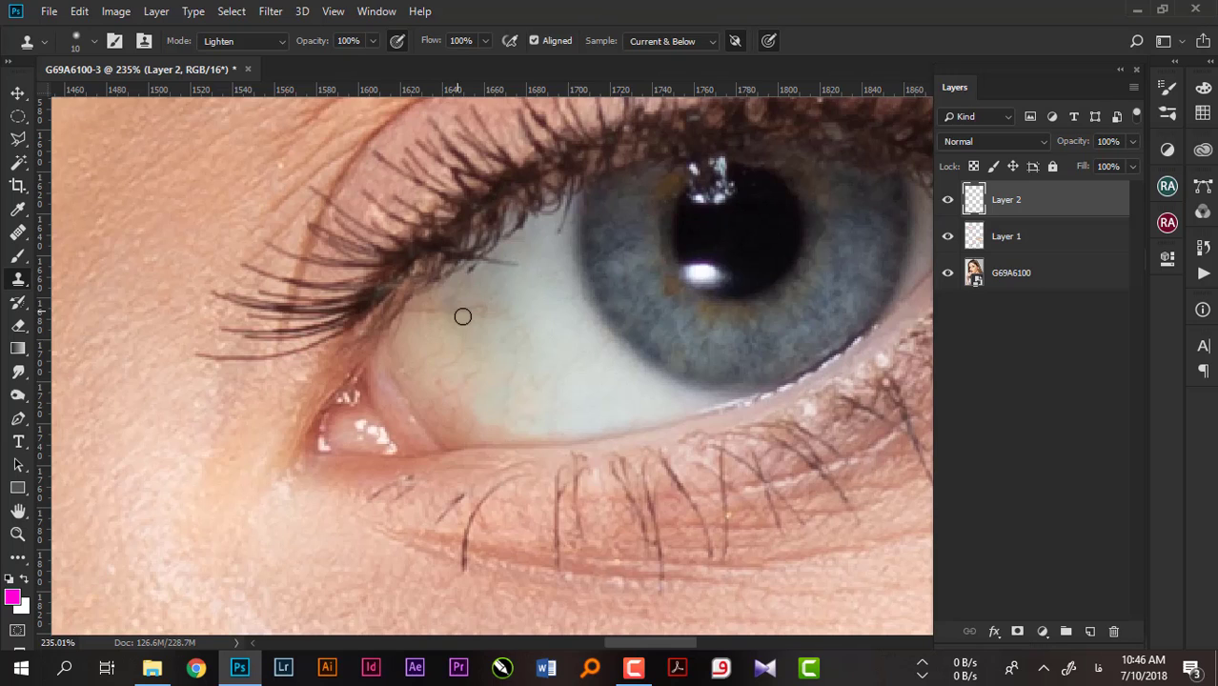
Lower the clone opacity, enlarge the brush to 15 and clone over the eye white
drag(313, 41, 288, 46)
key(bracketright)
mouse_move(500, 312)
mouse_down()
mouse_move(463, 310)
mouse_move(503, 381)
mouse_up()
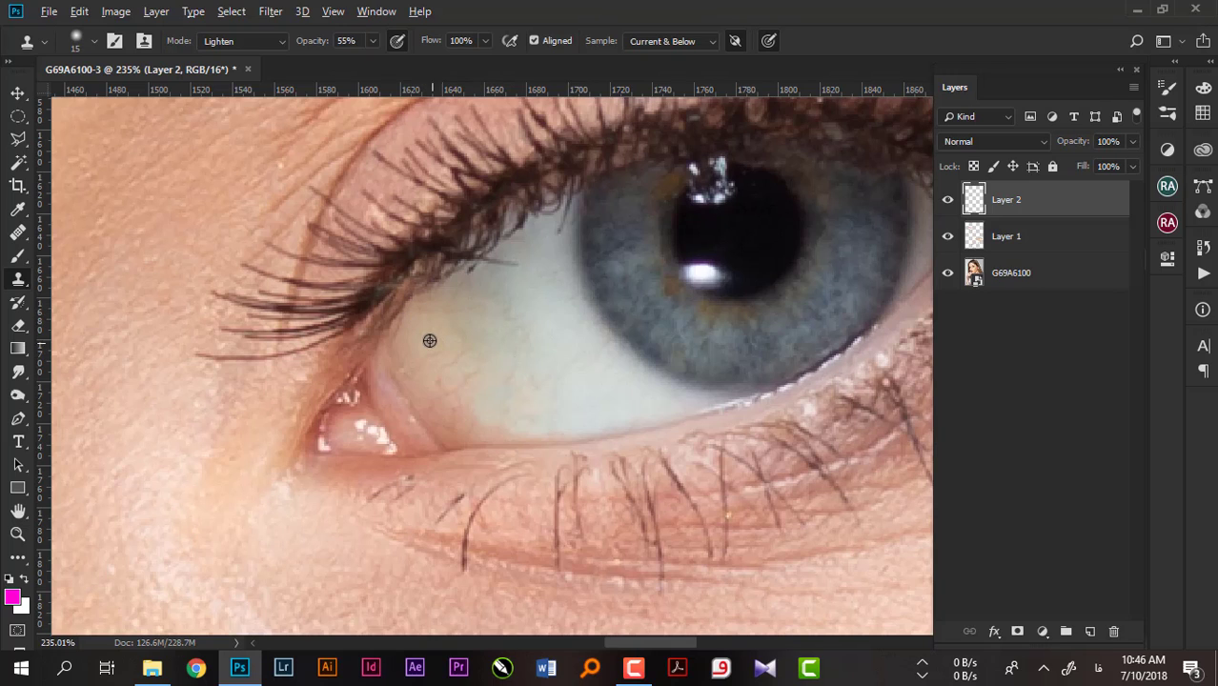
Resample the eye white and clone across it to smooth it
alt+click(429, 340)
click(427, 355)
mouse_move(427, 355)
mouse_down()
mouse_move(440, 387)
mouse_move(475, 370)
mouse_move(432, 392)
mouse_move(518, 430)
mouse_move(473, 425)
mouse_move(433, 469)
mouse_move(631, 399)
mouse_up()
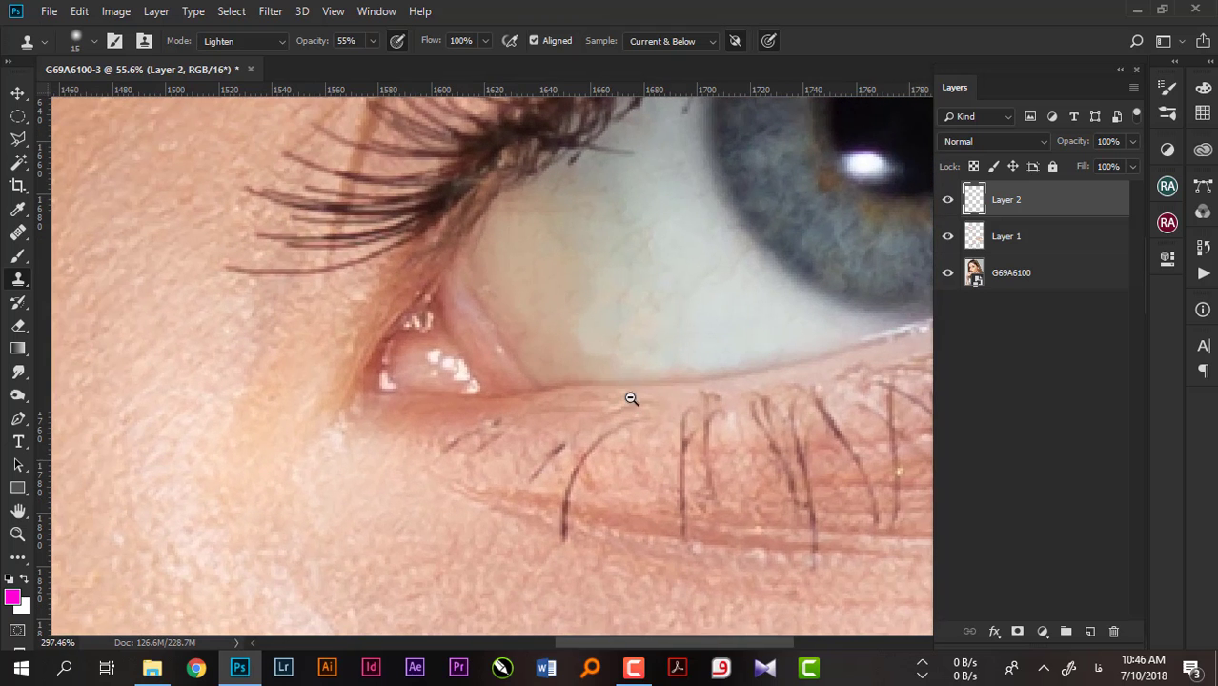
Enlarge the brush to 25 and try a clone stroke near the inner corner, undoing it
key(bracketright)
alt+click(639, 291)
mouse_move(538, 286)
mouse_down()
mouse_move(564, 294)
mouse_move(530, 255)
mouse_move(522, 291)
mouse_up()
key(ctrl+z)
Set clone opacity to 14% and faintly repaint the inner eye white
mouse_move(313, 41)
mouse_down()
mouse_move(276, 44)
mouse_move(286, 46)
mouse_up()
drag(584, 340, 645, 301)
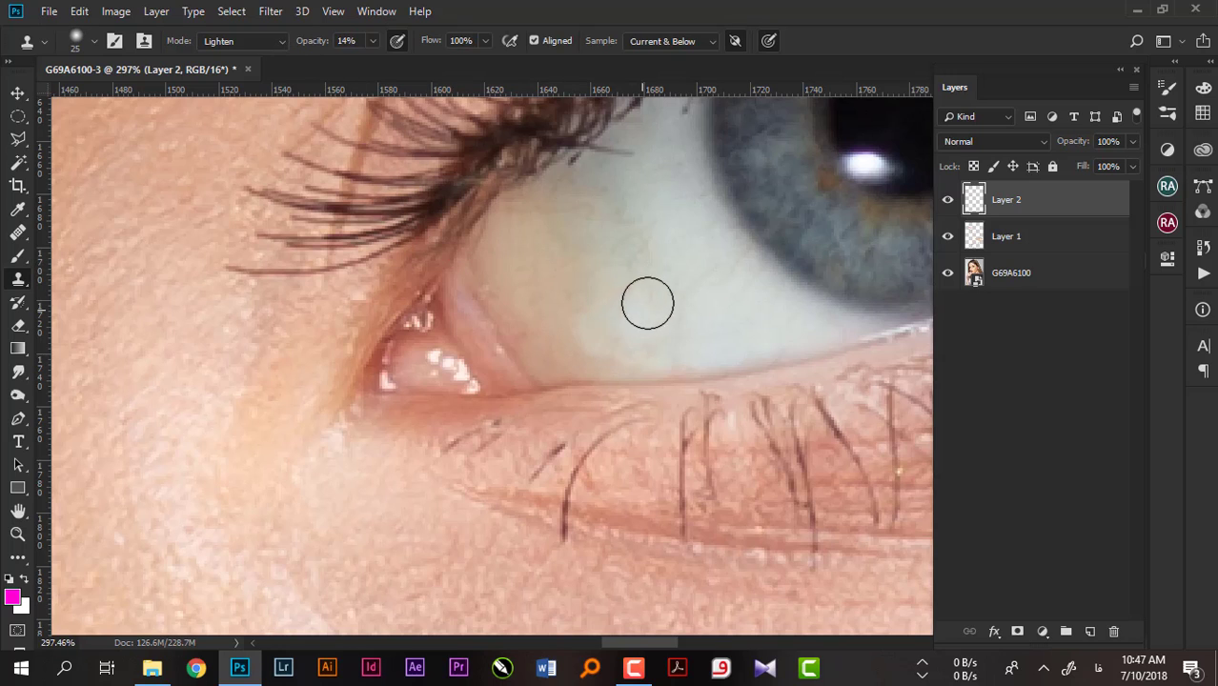
alt+click(663, 256)
mouse_move(595, 256)
mouse_down()
mouse_move(579, 280)
mouse_move(541, 255)
mouse_move(621, 261)
mouse_up()
mouse_move(557, 237)
mouse_down()
mouse_move(547, 265)
mouse_move(510, 226)
mouse_move(514, 275)
mouse_move(572, 292)
mouse_up()
Switch clone sampling to All Layers and keep smoothing the eye white
click(648, 44)
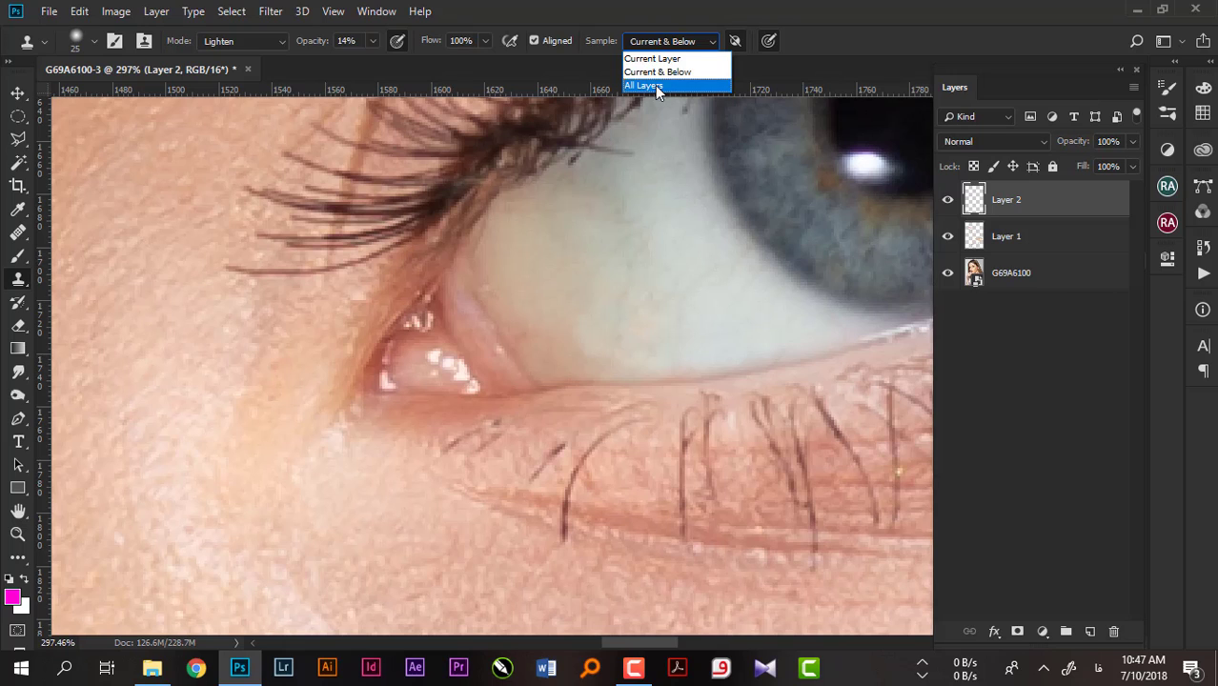
click(633, 85)
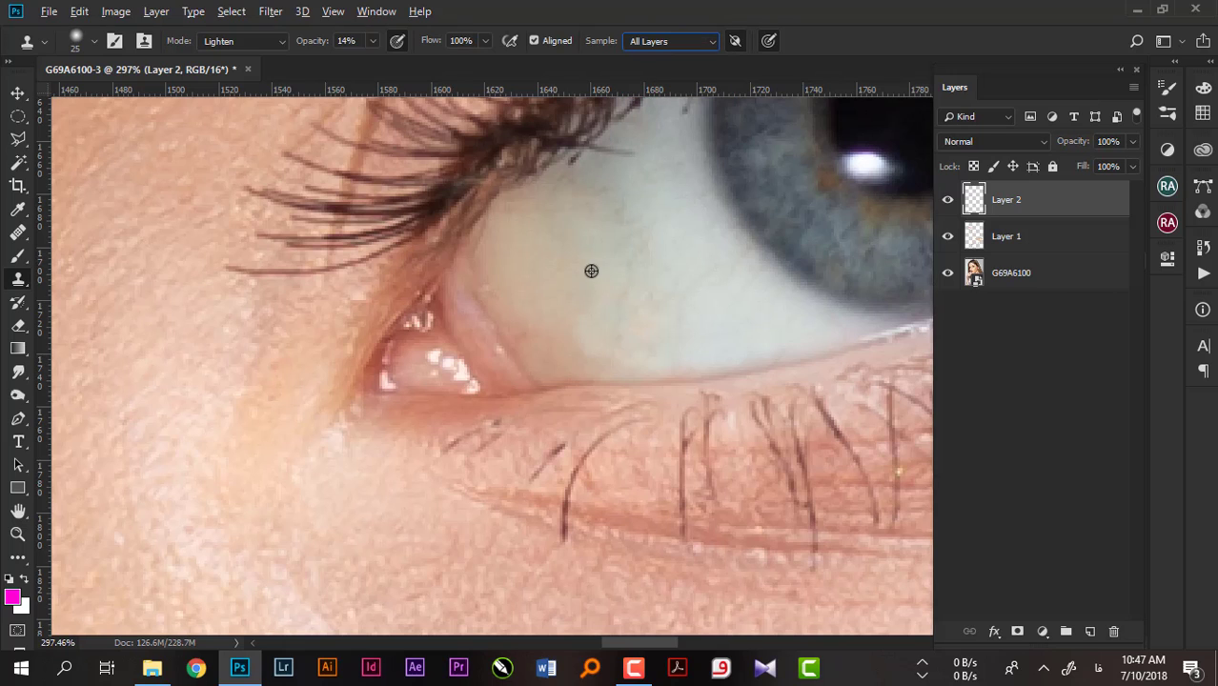
drag(568, 323, 607, 335)
mouse_move(607, 335)
mouse_down()
mouse_move(534, 324)
mouse_move(503, 271)
mouse_up()
alt+click(568, 266)
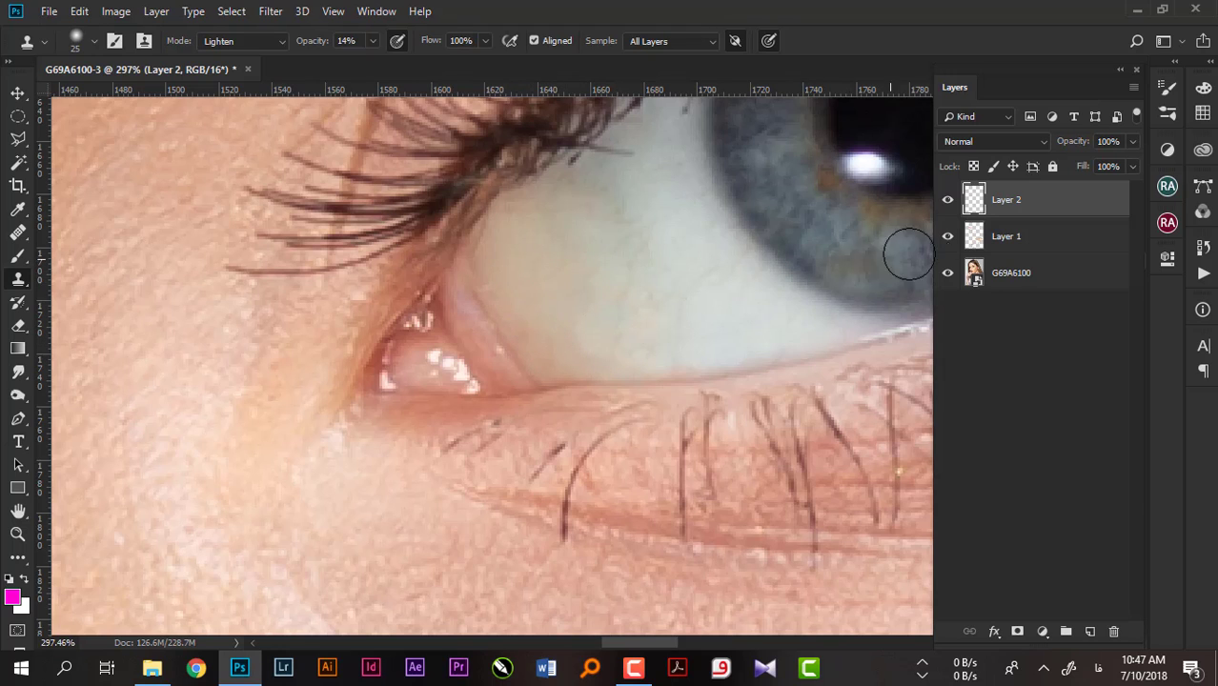
Rename Layer 1 to 'کک و مک ها' and Layer 2 to 'سفیدی چشم ها'
double_click(1007, 239)
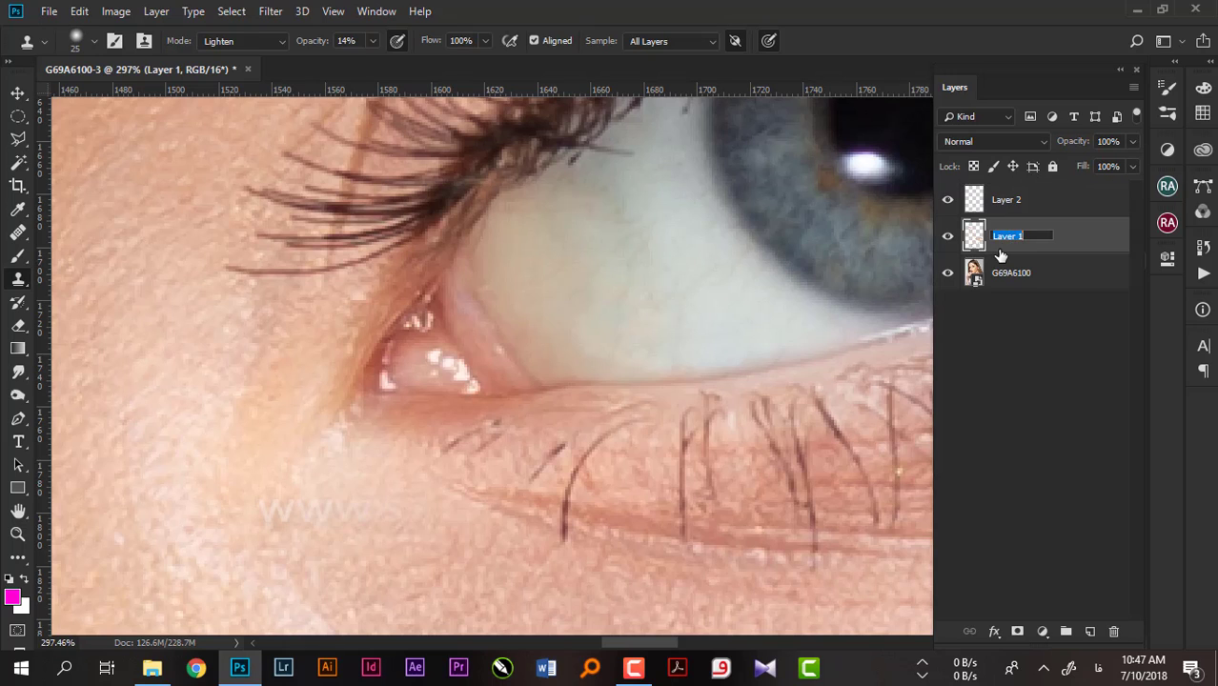
text(کک مژه)
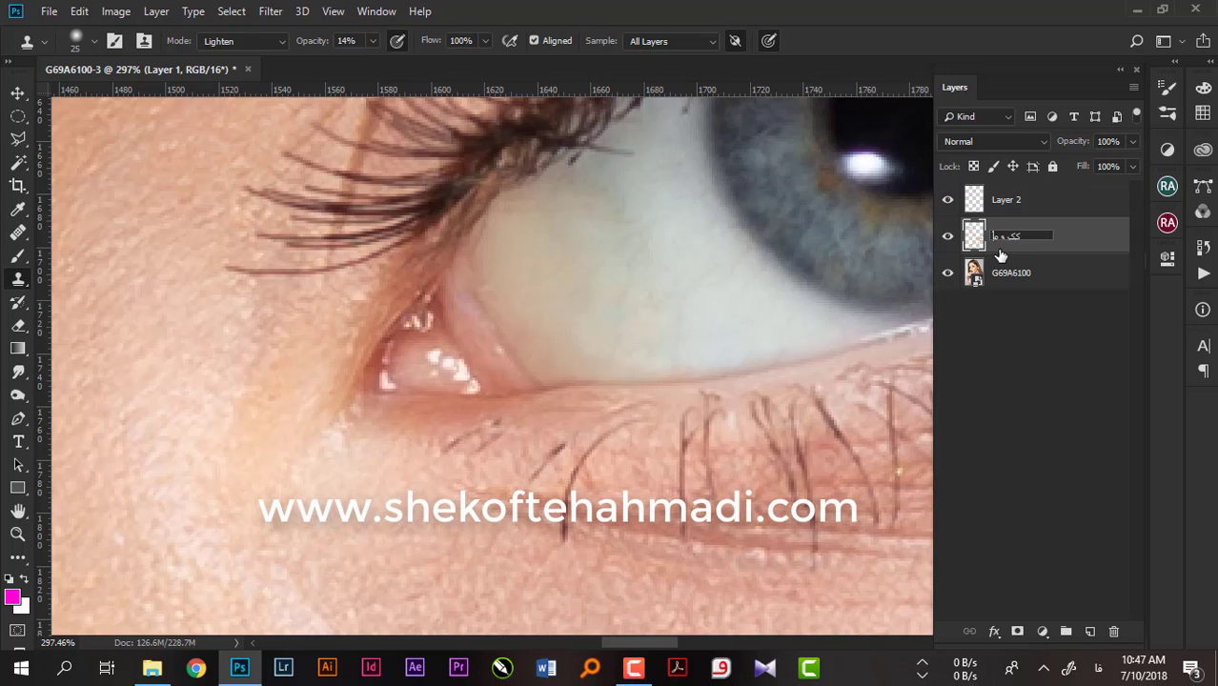
text( ها)
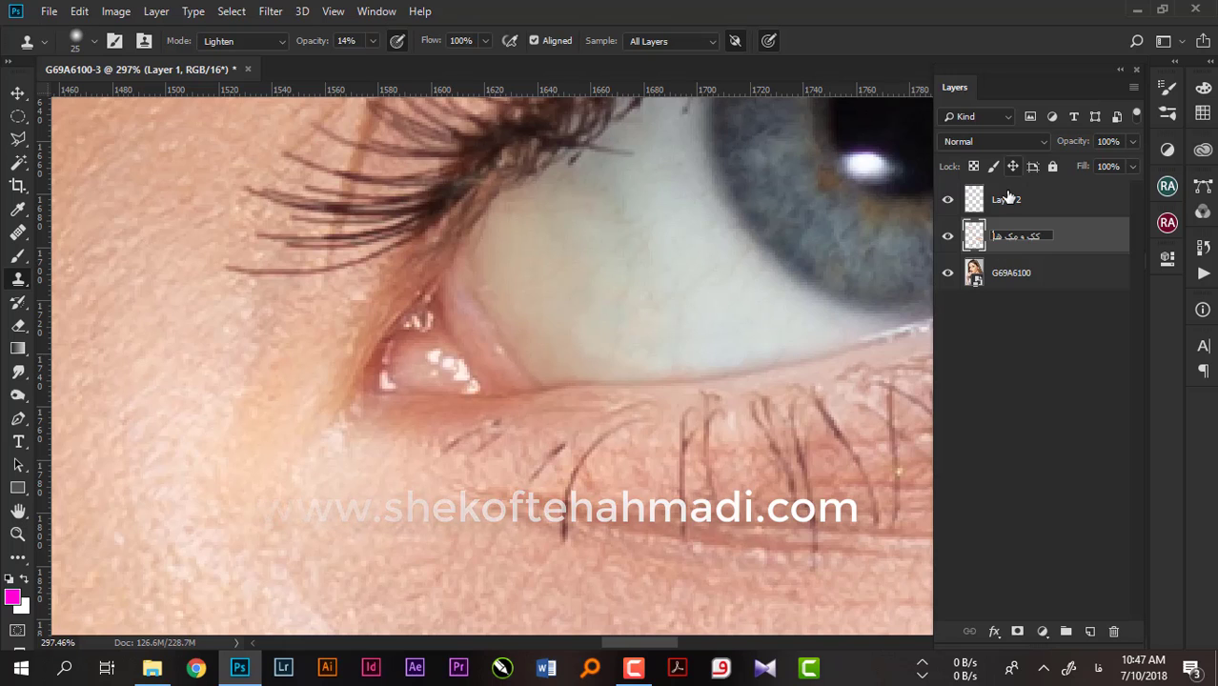
key(Return)
double_click(1007, 202)
text(سفیدی چشم)
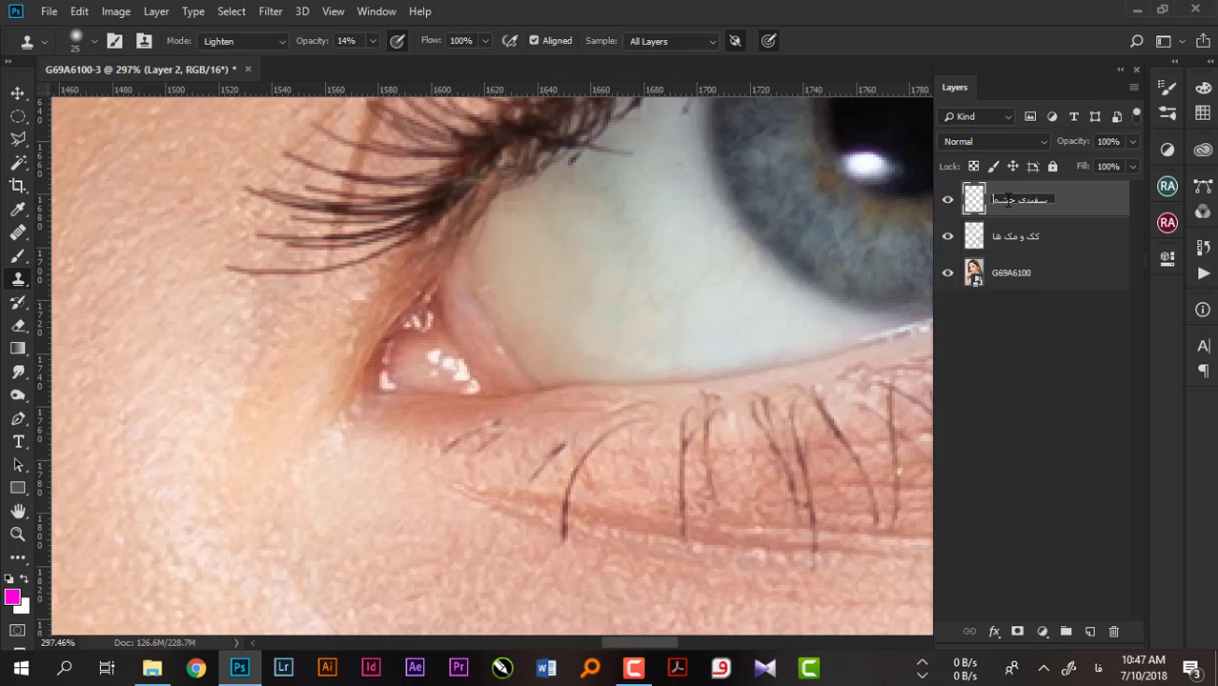
text(ها)
key(Return)
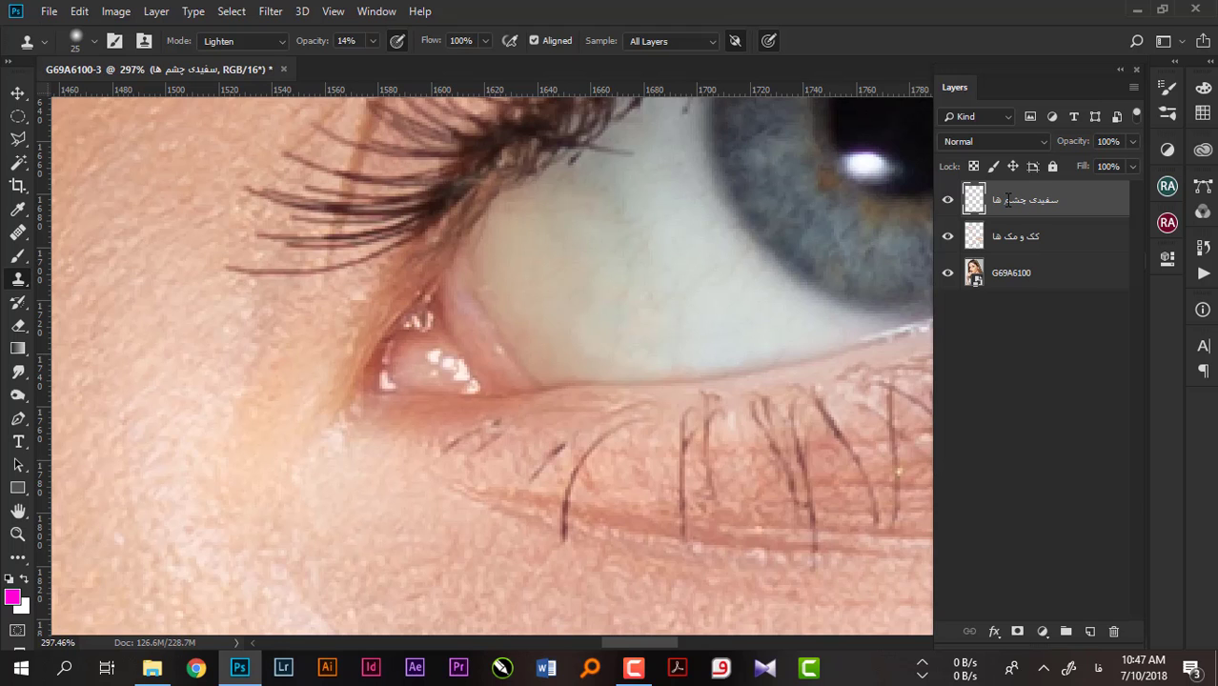
Clone over a stray lash on the eye white, undo it, and lower the opacity again
drag(607, 241, 445, 431)
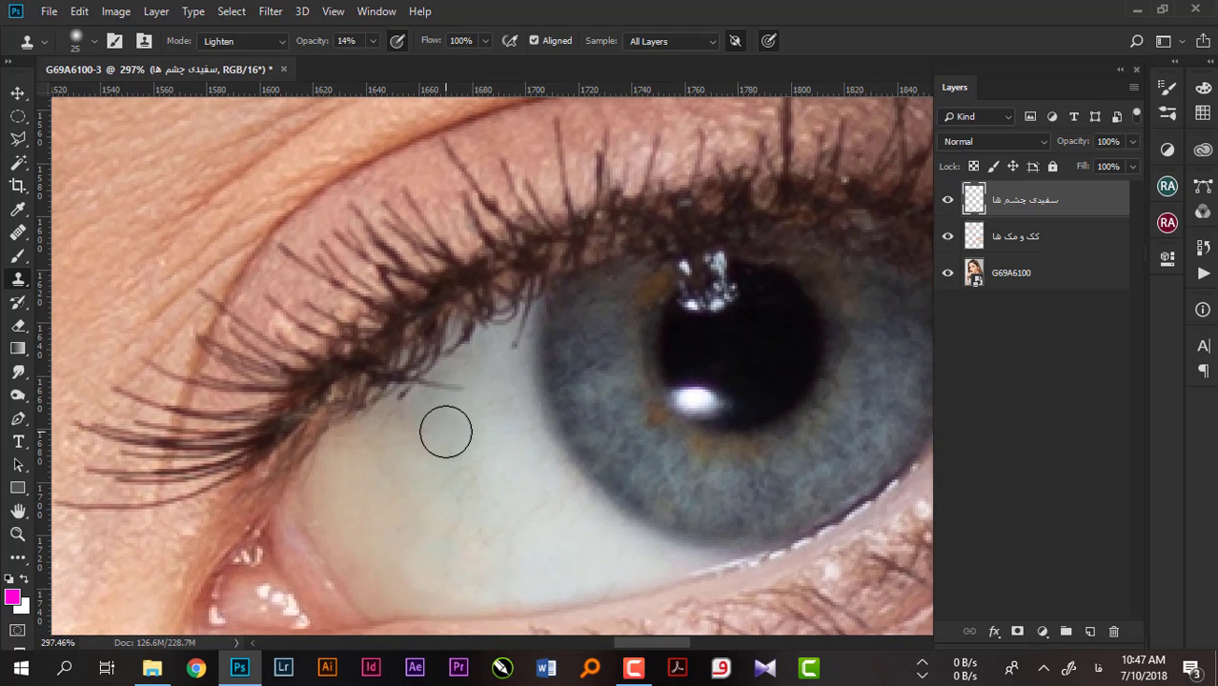
alt+click(430, 417)
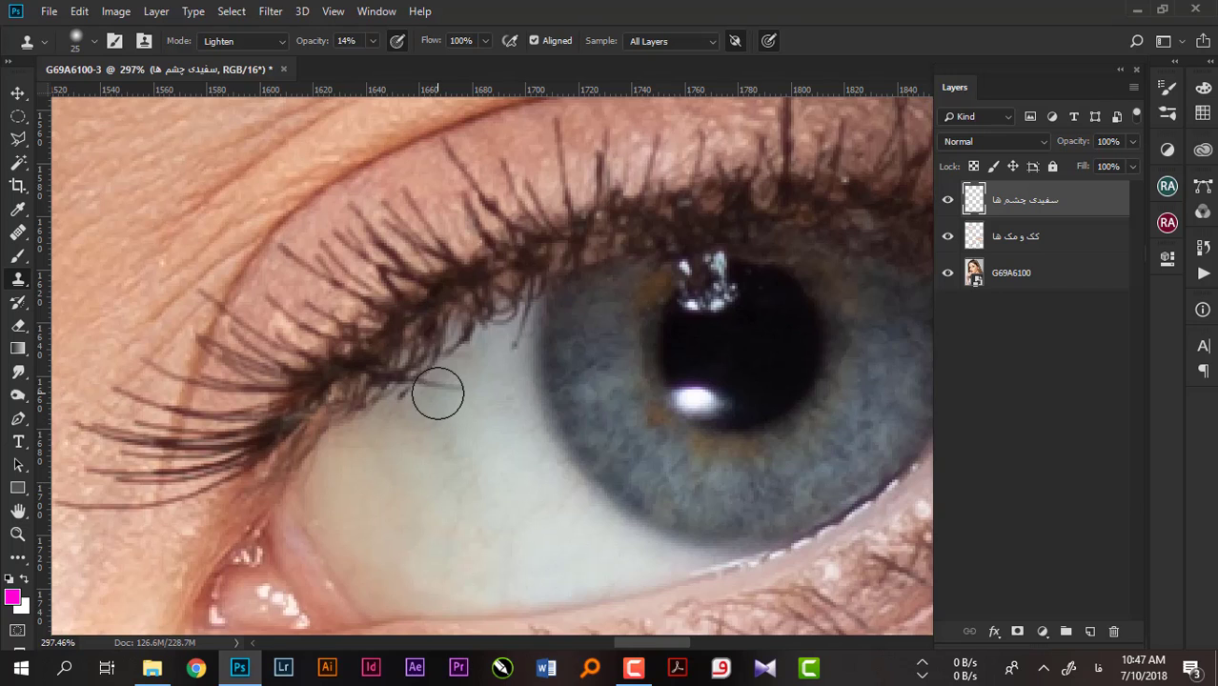
drag(440, 389, 436, 407)
drag(304, 41, 369, 64)
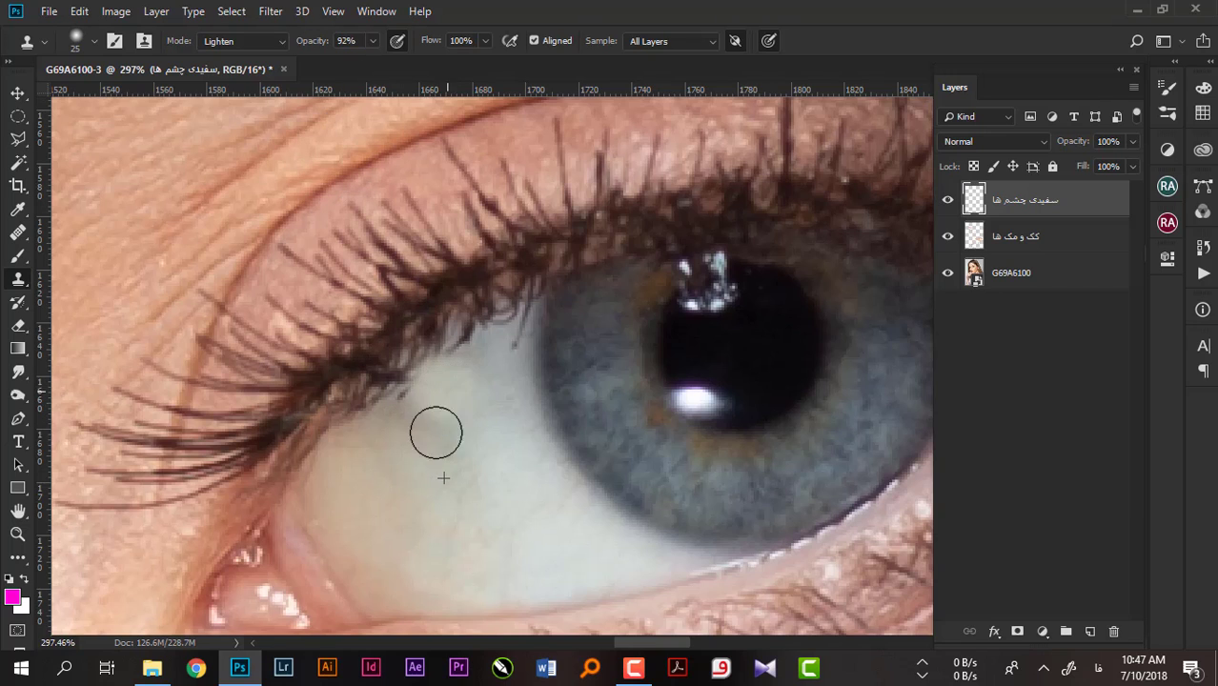
key(ctrl+z)
drag(313, 42, 273, 57)
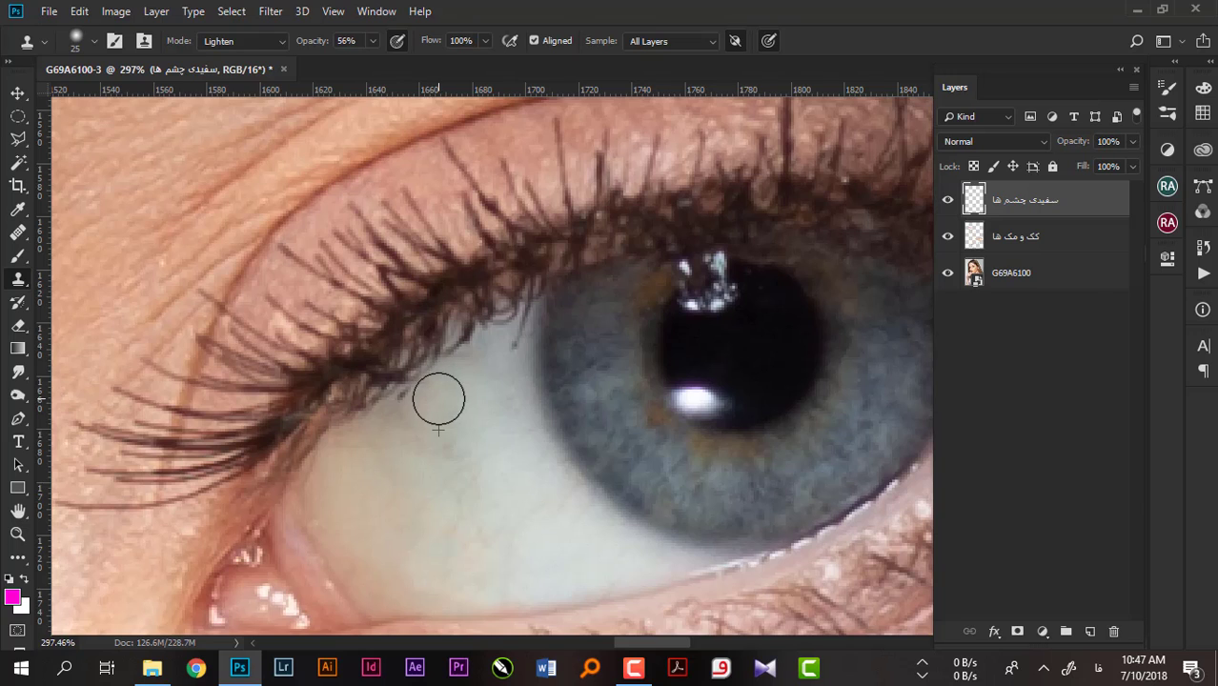
Shrink the brush to 10, sample near the inner eye corner, and zoom out to the whole eye
drag(492, 455, 484, 425)
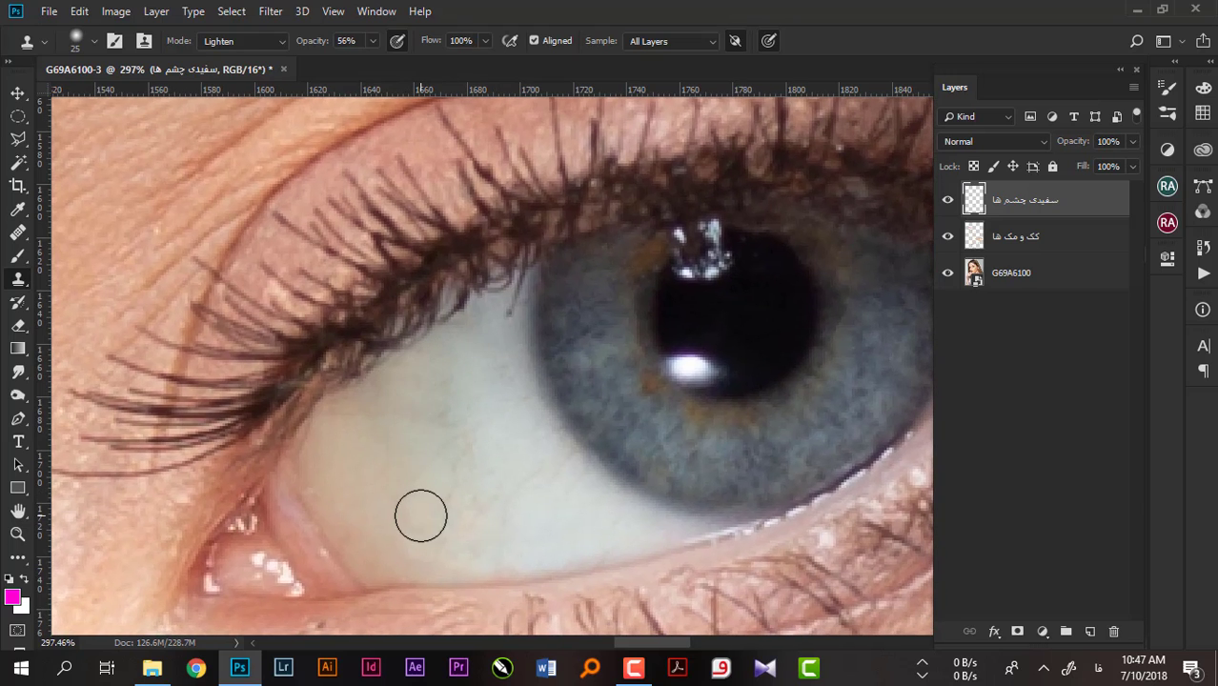
key(bracketleft)
key(bracketleft)
key(bracketleft)
drag(513, 444, 601, 345)
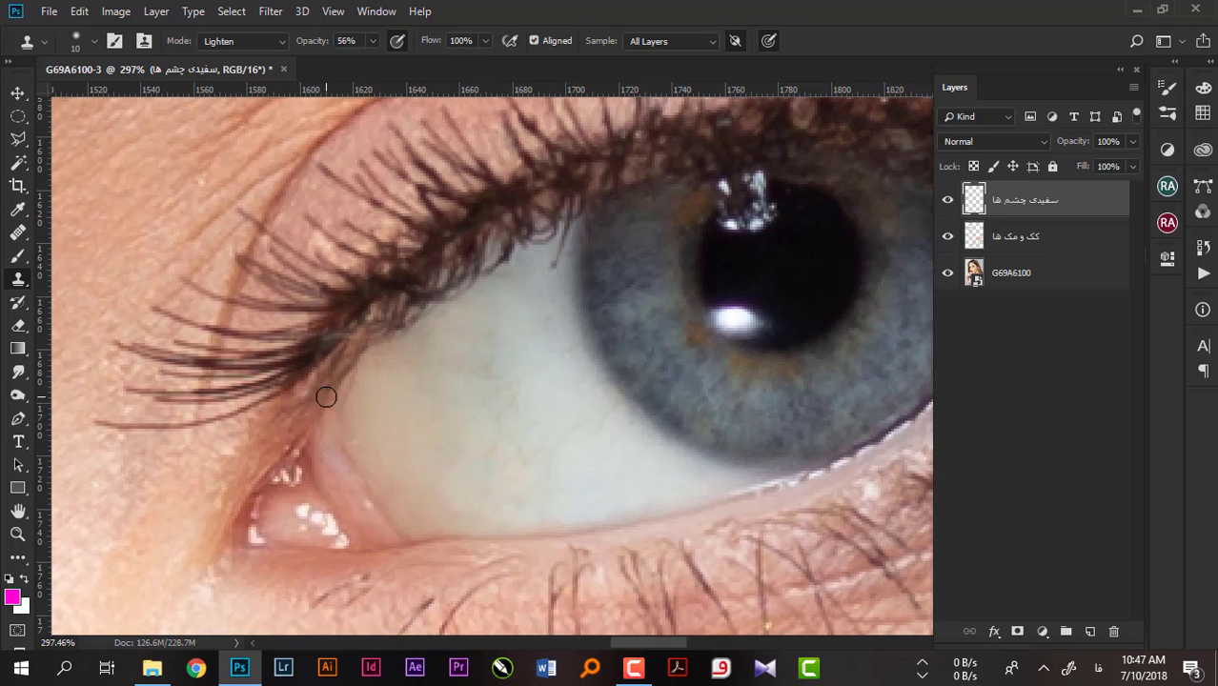
alt+click(372, 389)
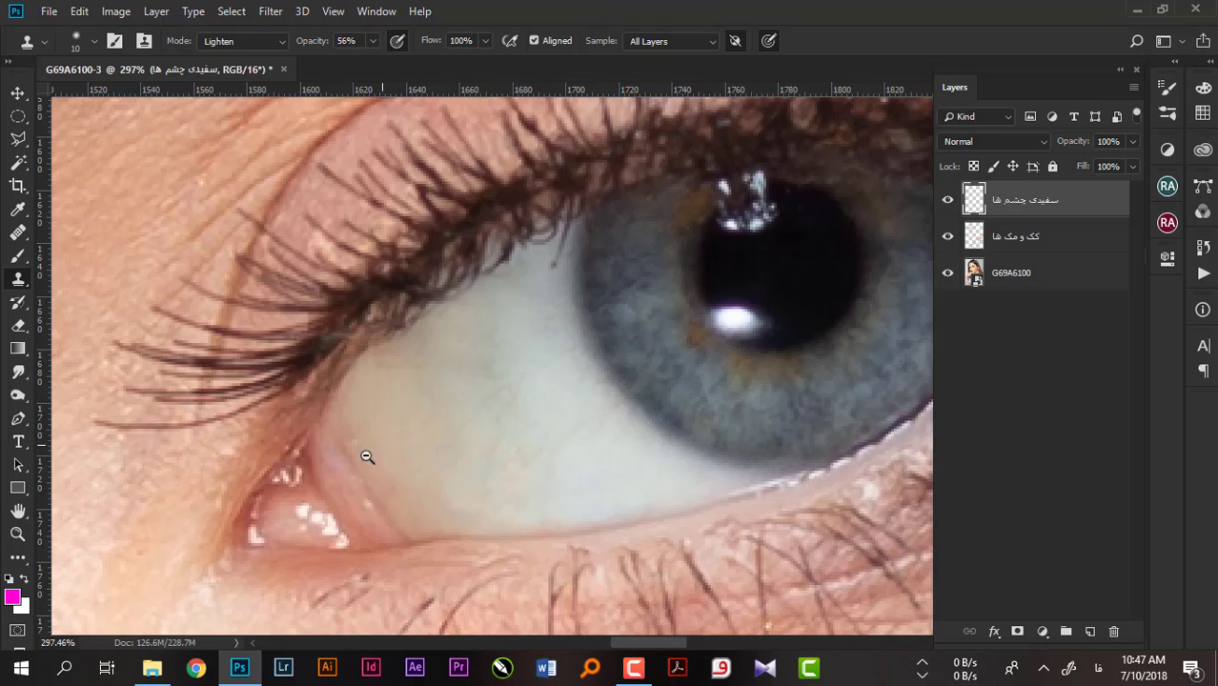
mouse_move(367, 457)
mouse_down()
mouse_move(338, 470)
mouse_move(782, 448)
mouse_up()
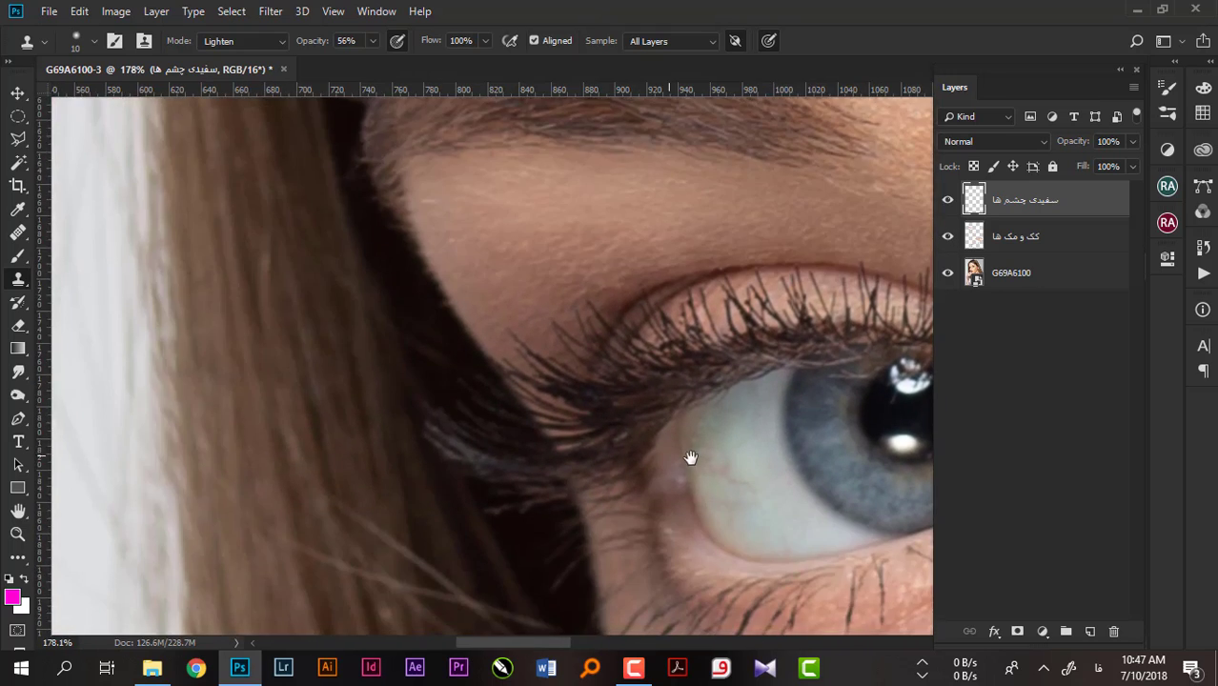
Lightly clone the other eye's white, briefly hide the photo to check, then keep brightening it
drag(690, 459, 449, 389)
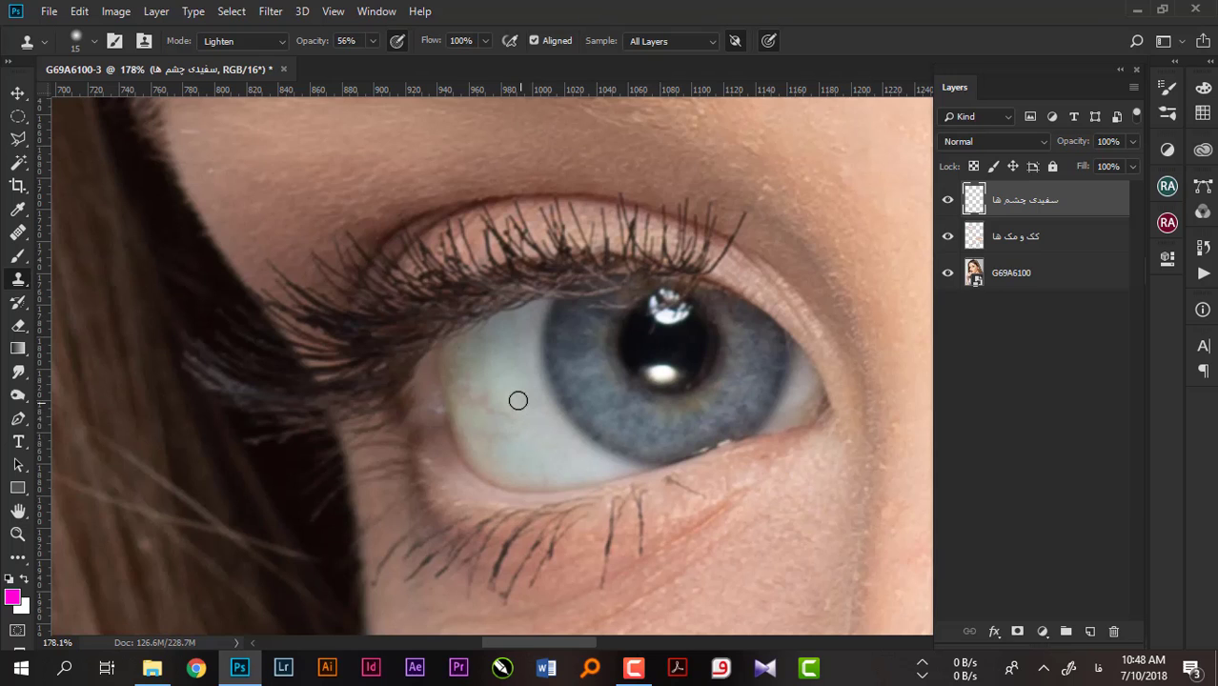
drag(496, 411, 491, 398)
click(946, 274)
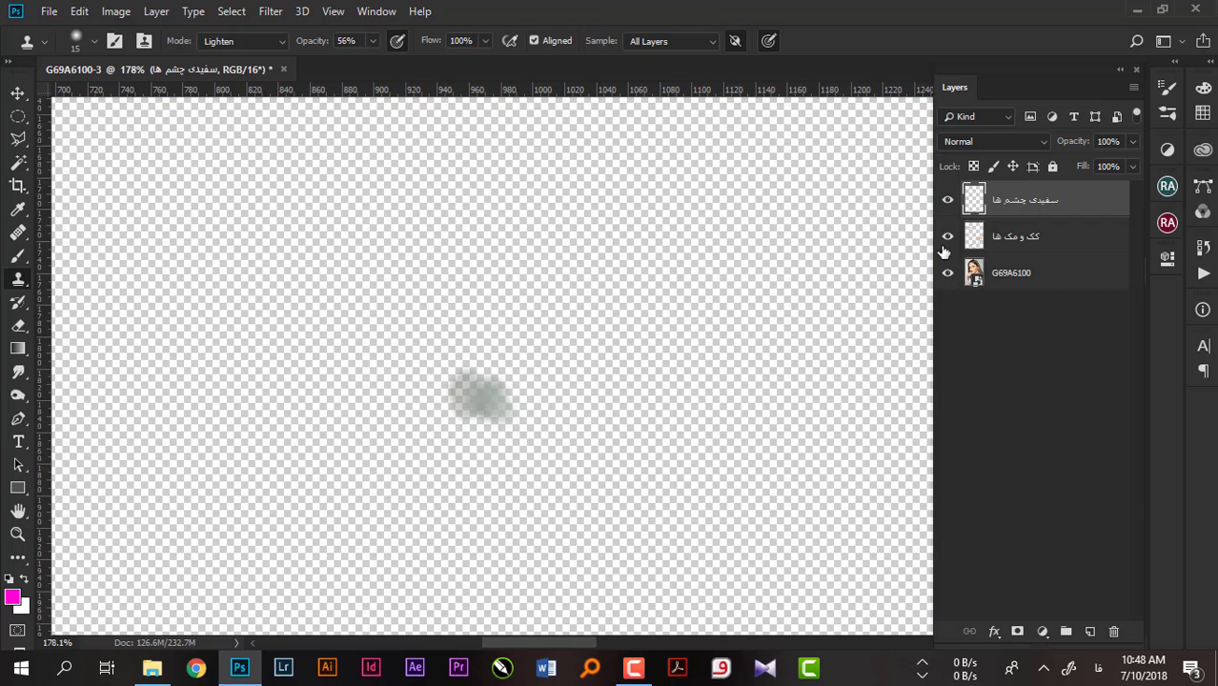
click(946, 240)
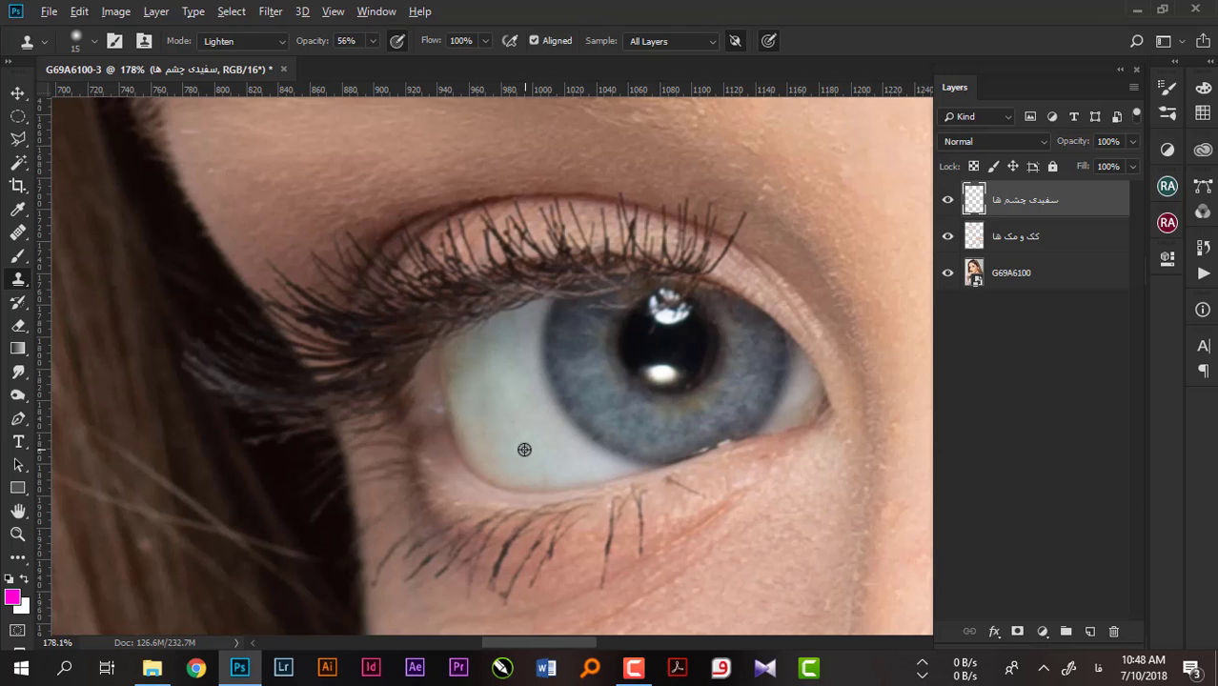
drag(497, 435, 503, 419)
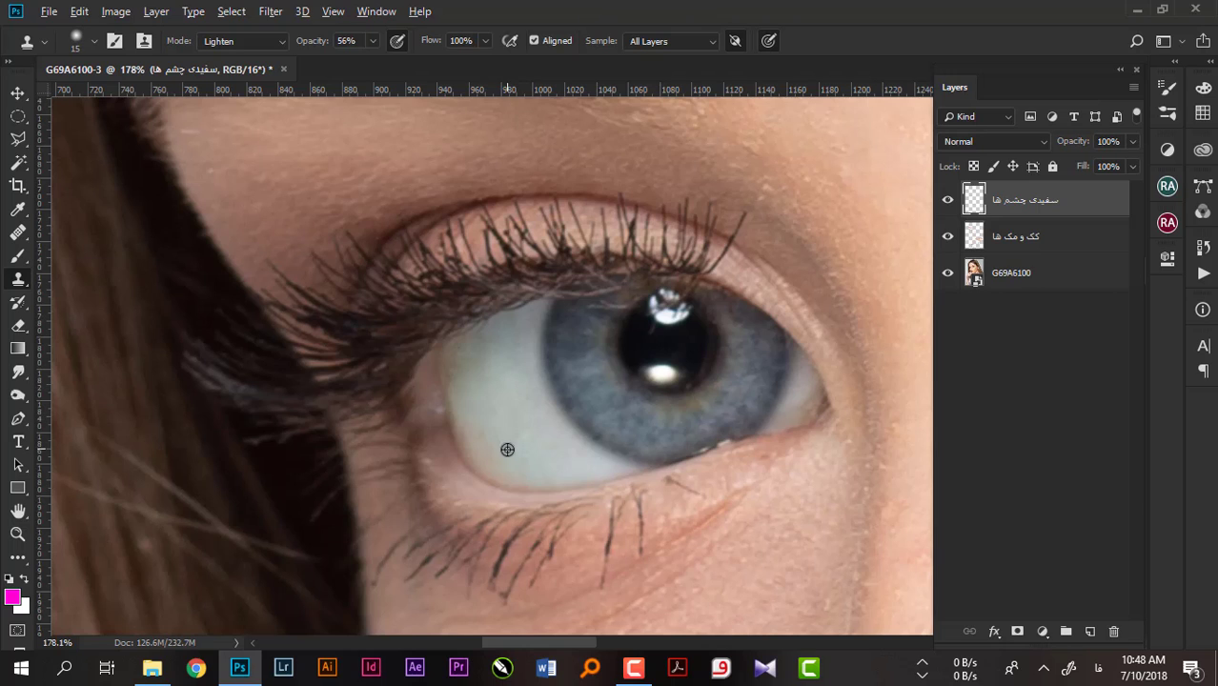
drag(478, 437, 512, 464)
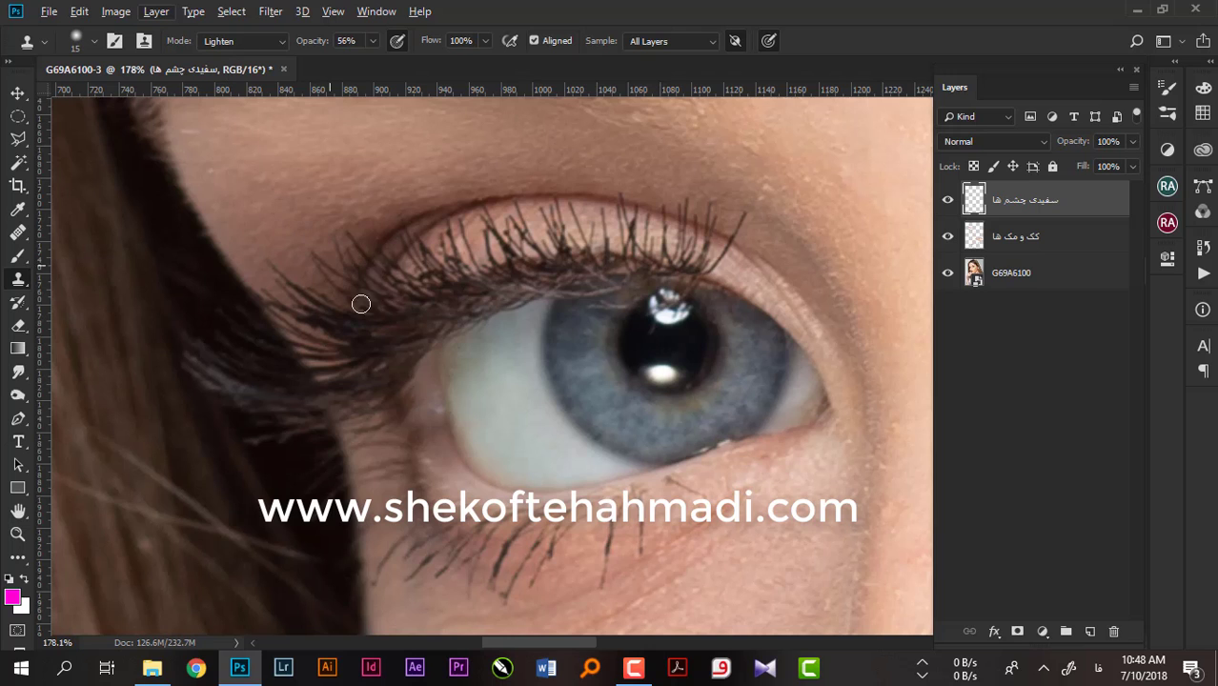
Set clone opacity to 41% and zoom out to show both eyes and the nose
scroll(574, 345, up, 2)
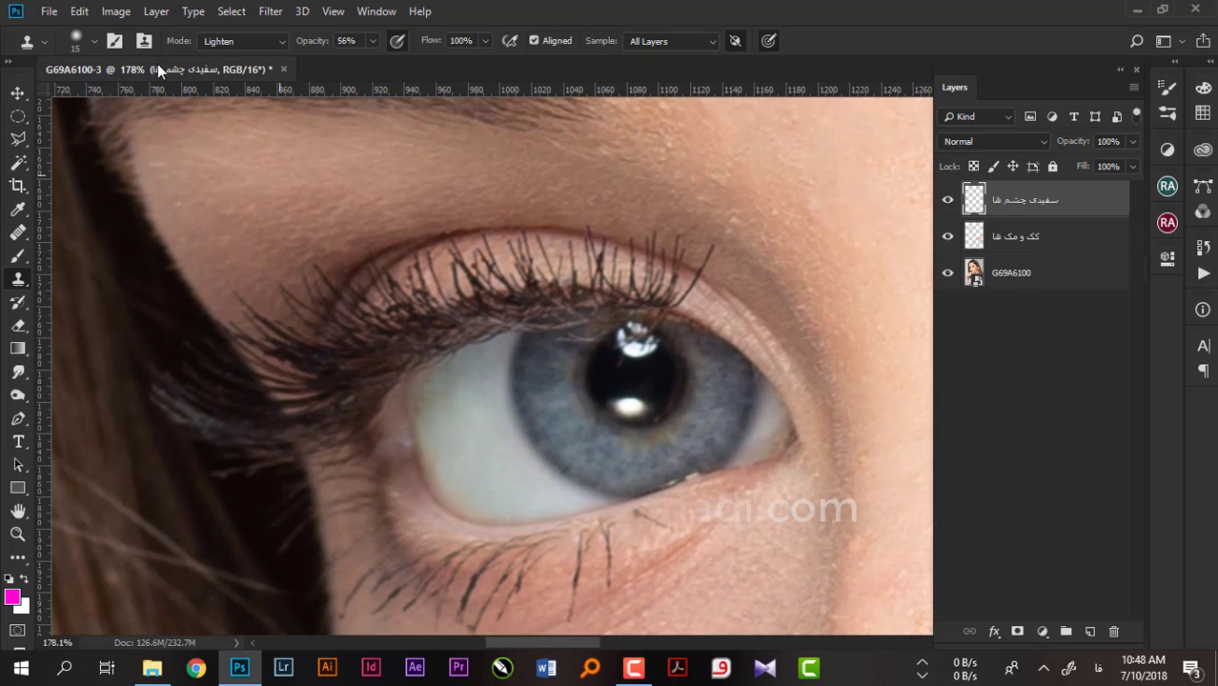
click(312, 43)
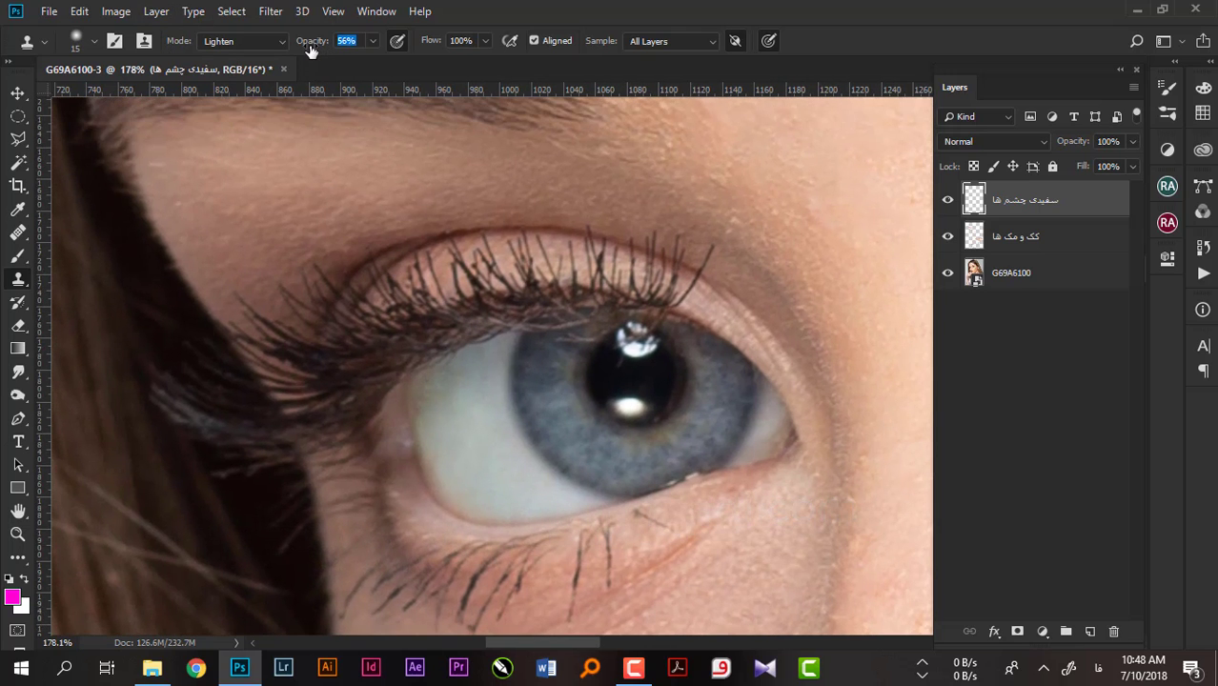
scroll(421, 272, down, 1)
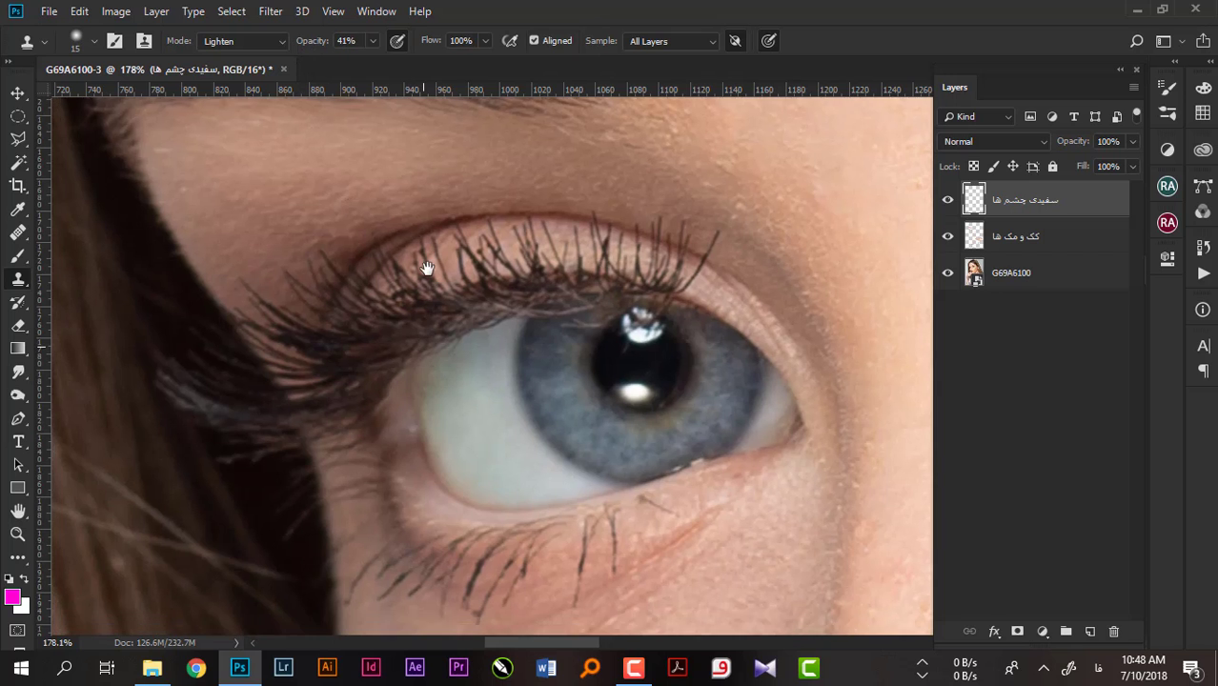
scroll(520, 389, down, 2)
drag(519, 389, 410, 369)
drag(642, 400, 591, 403)
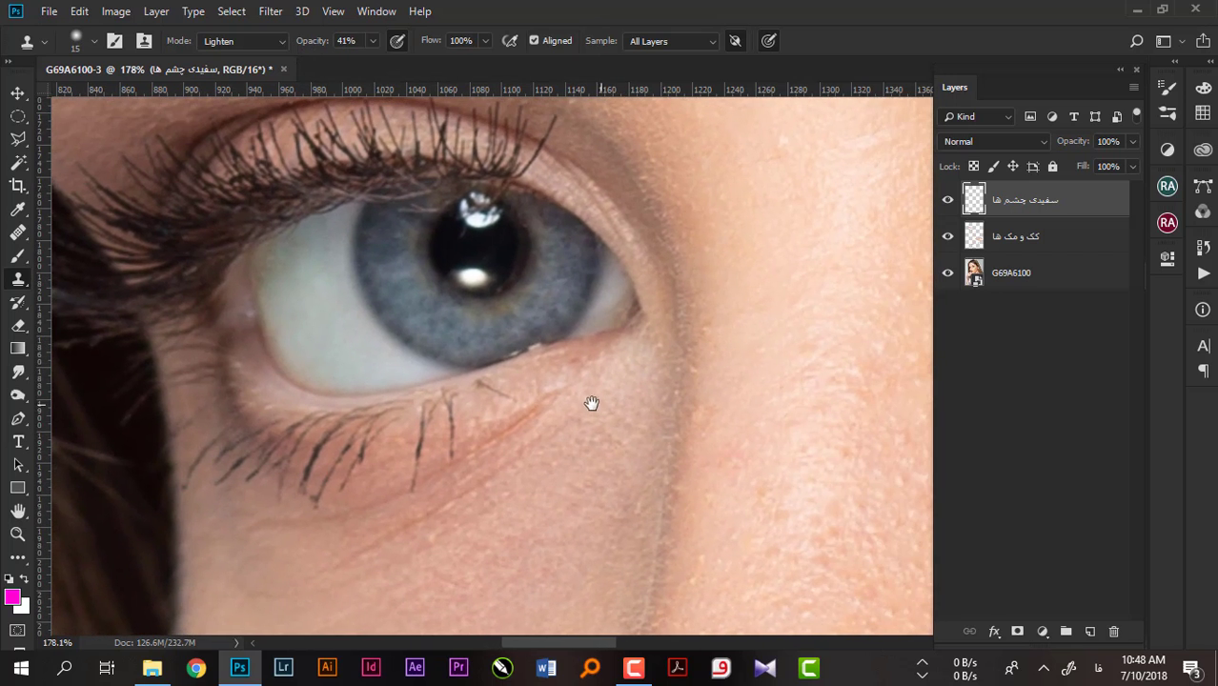
ctrl+alt+click(436, 411)
drag(685, 378, 702, 368)
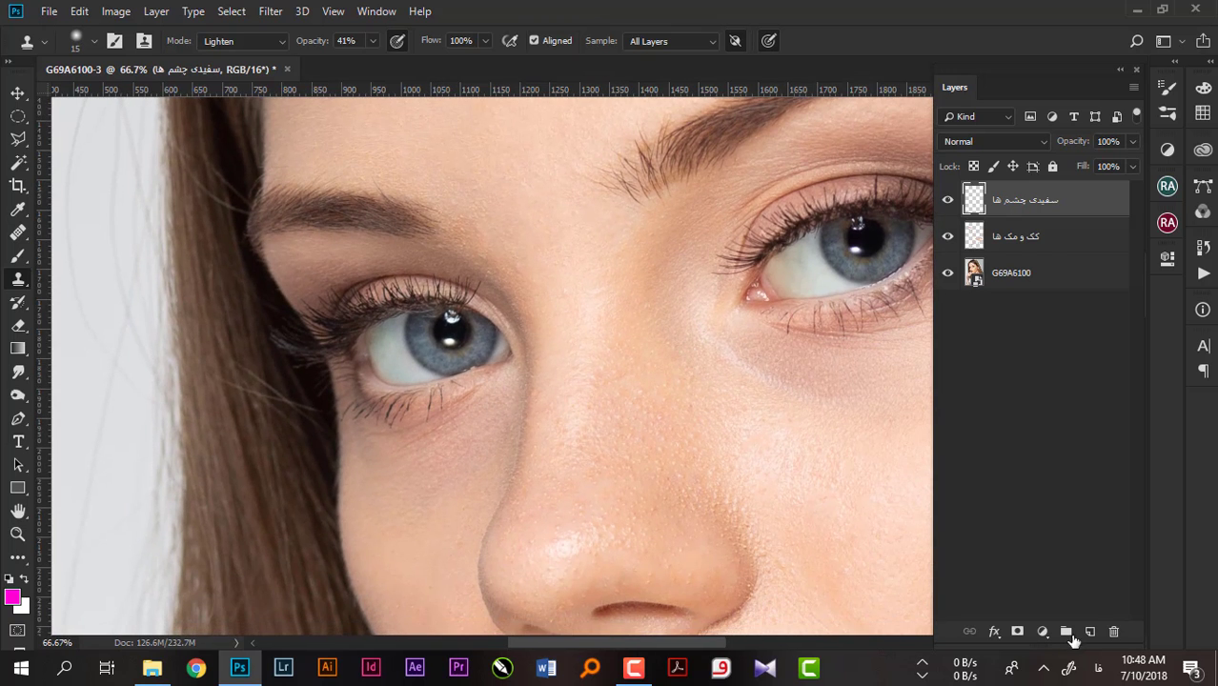
Add a new top layer named 'موهای بهم ریخته'
click(1091, 632)
text(موهای بین چشم)
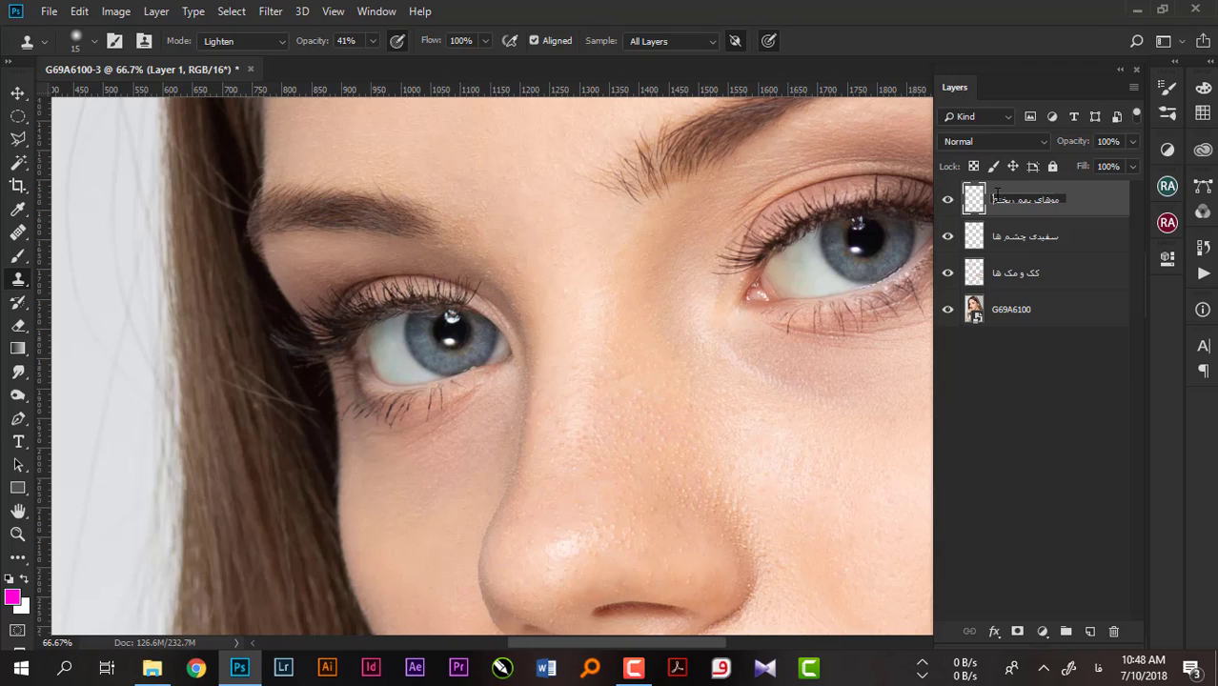
key(Return)
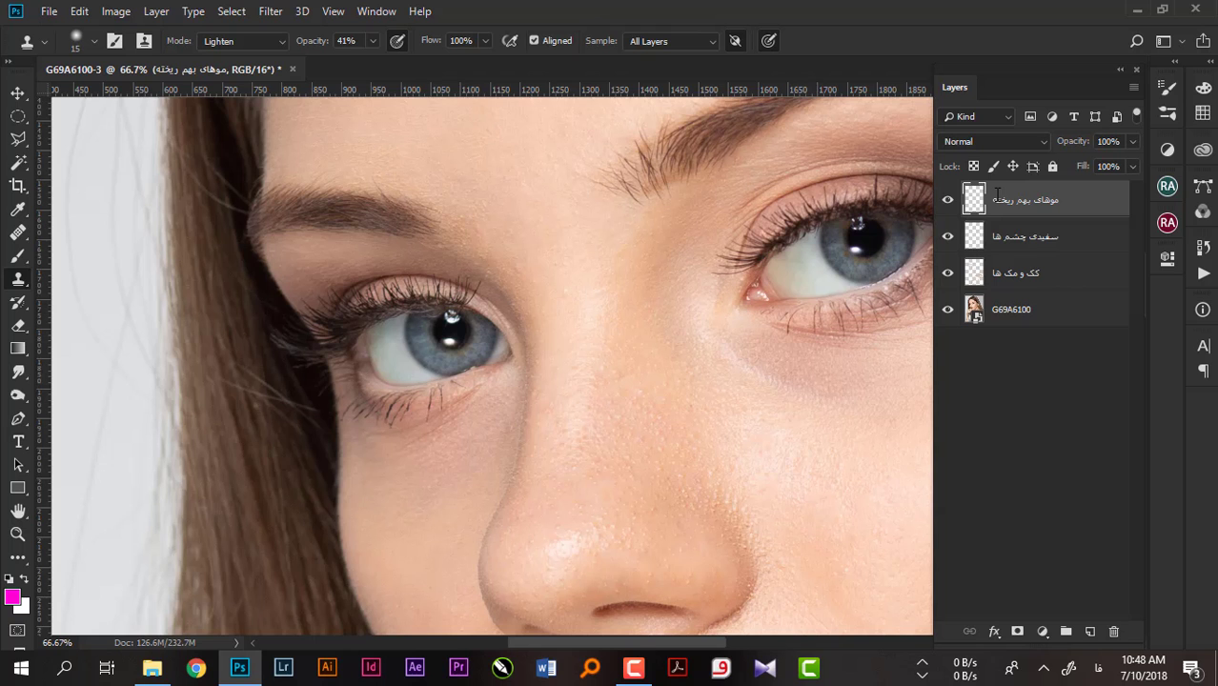
scroll(326, 276, down, 1)
scroll(299, 422, down, 1)
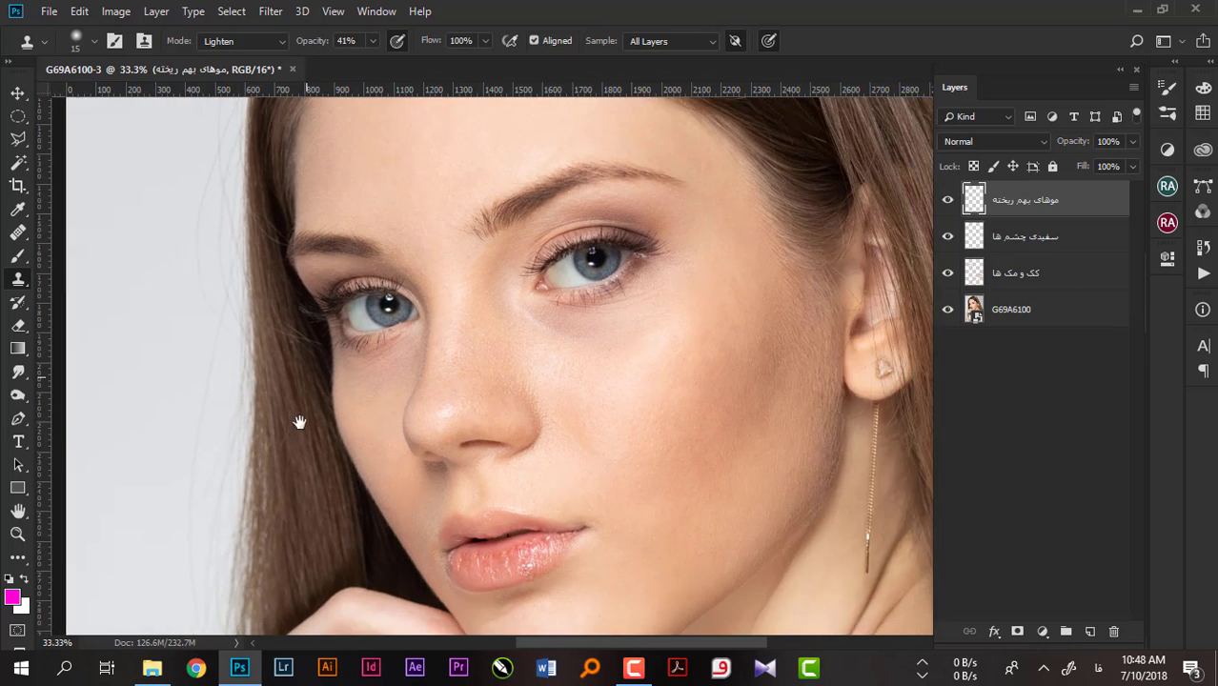
drag(299, 421, 430, 348)
drag(379, 181, 395, 531)
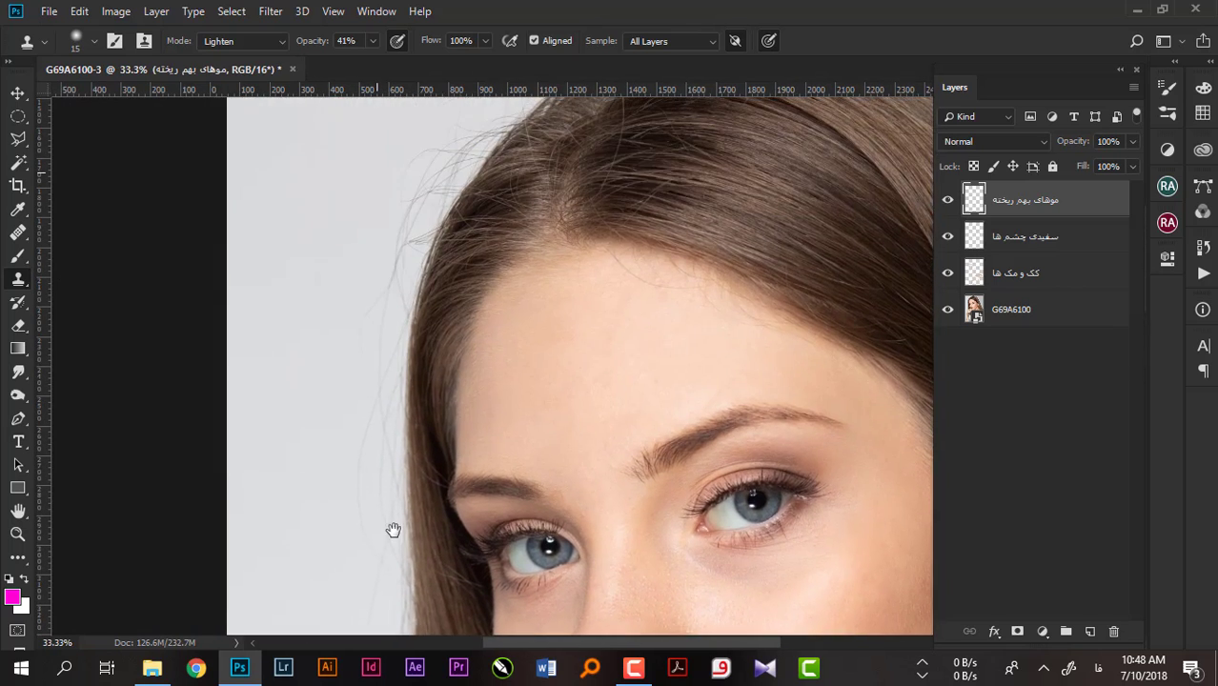
drag(479, 151, 403, 295)
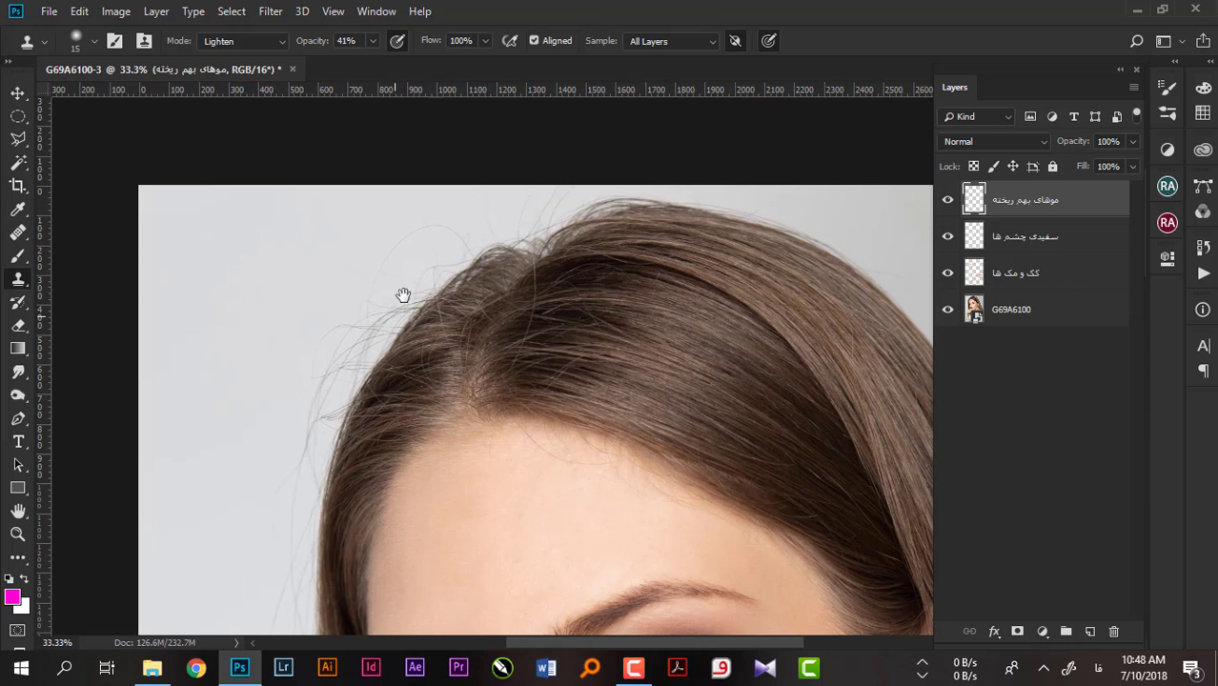
drag(800, 391, 792, 273)
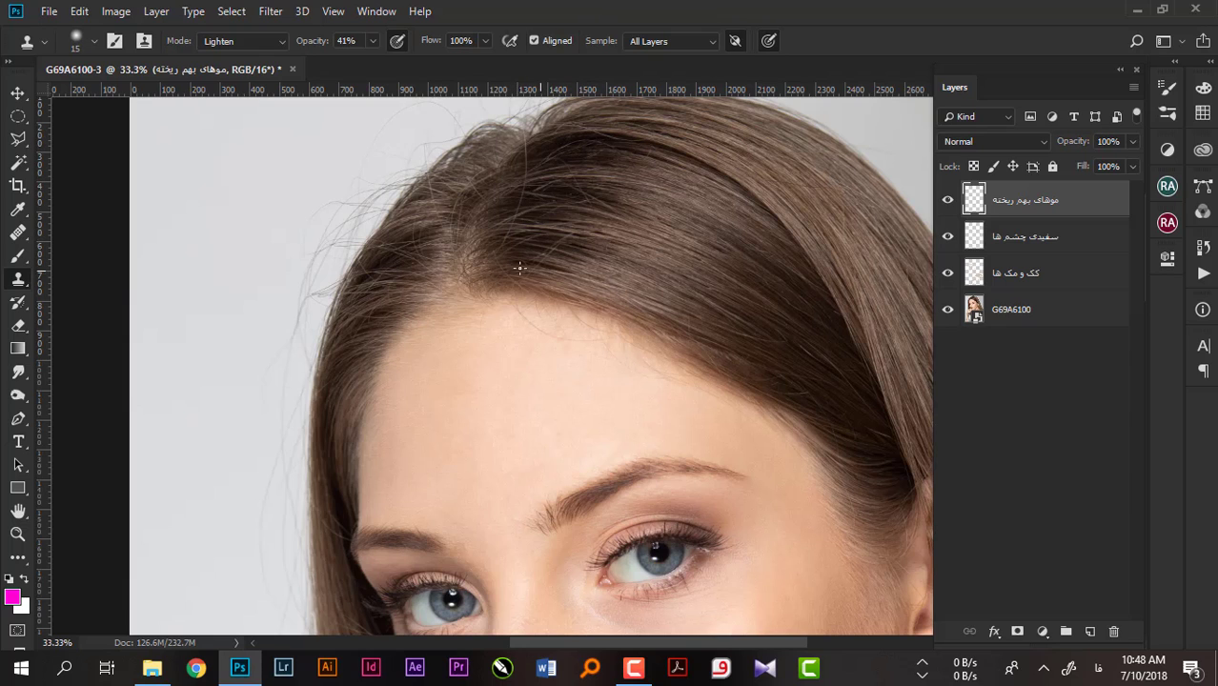
drag(534, 318, 376, 318)
drag(126, 470, 363, 380)
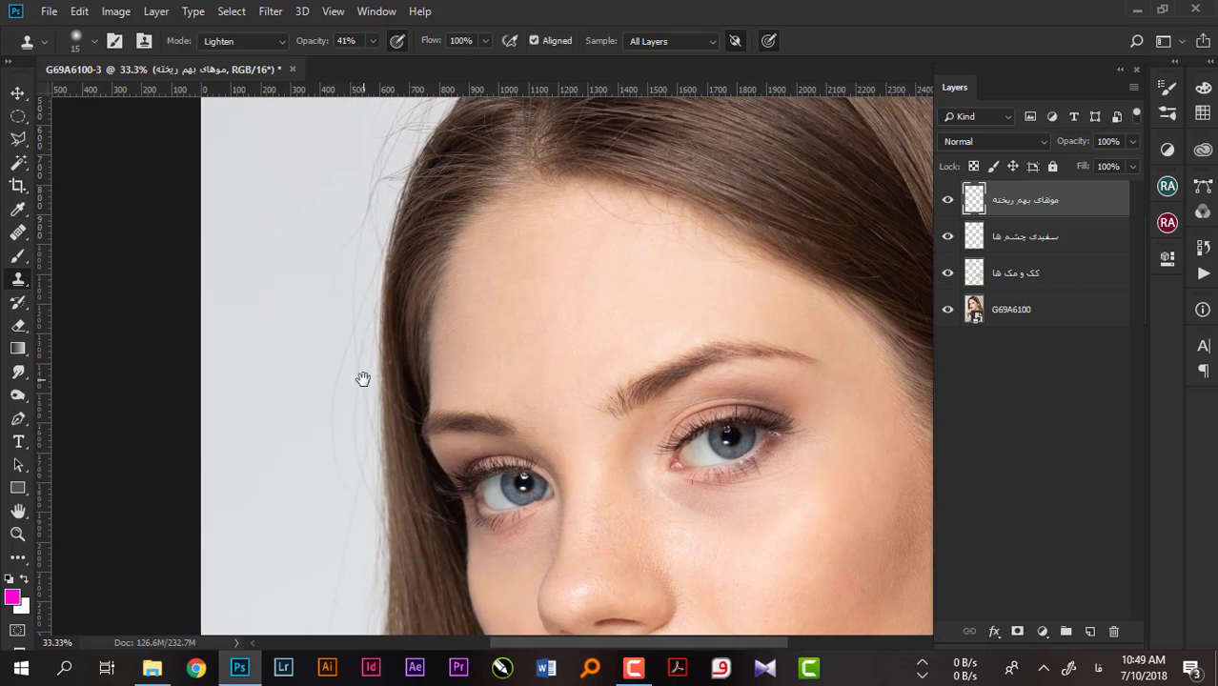
click(15, 259)
Outline the flyaway hairs left of the hairline in pink, then raise brush Flow to 100%
scroll(365, 400, up, 3)
drag(481, 207, 373, 299)
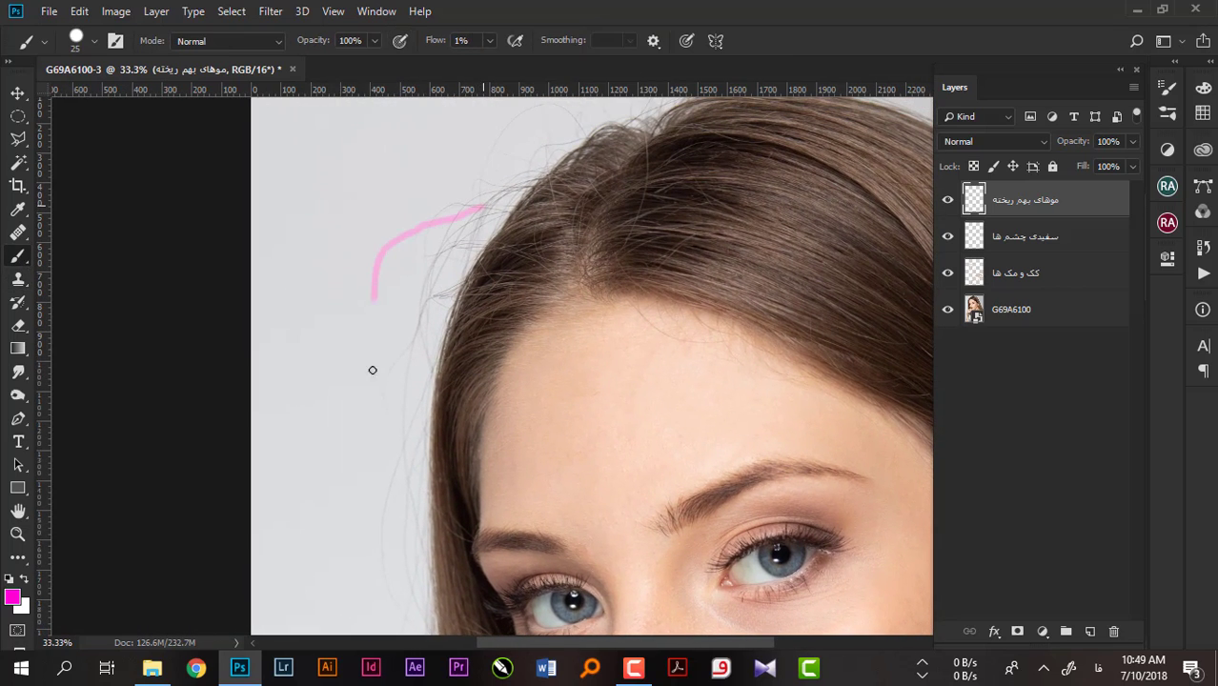
mouse_move(372, 370)
mouse_down()
mouse_move(443, 424)
mouse_move(505, 202)
mouse_up()
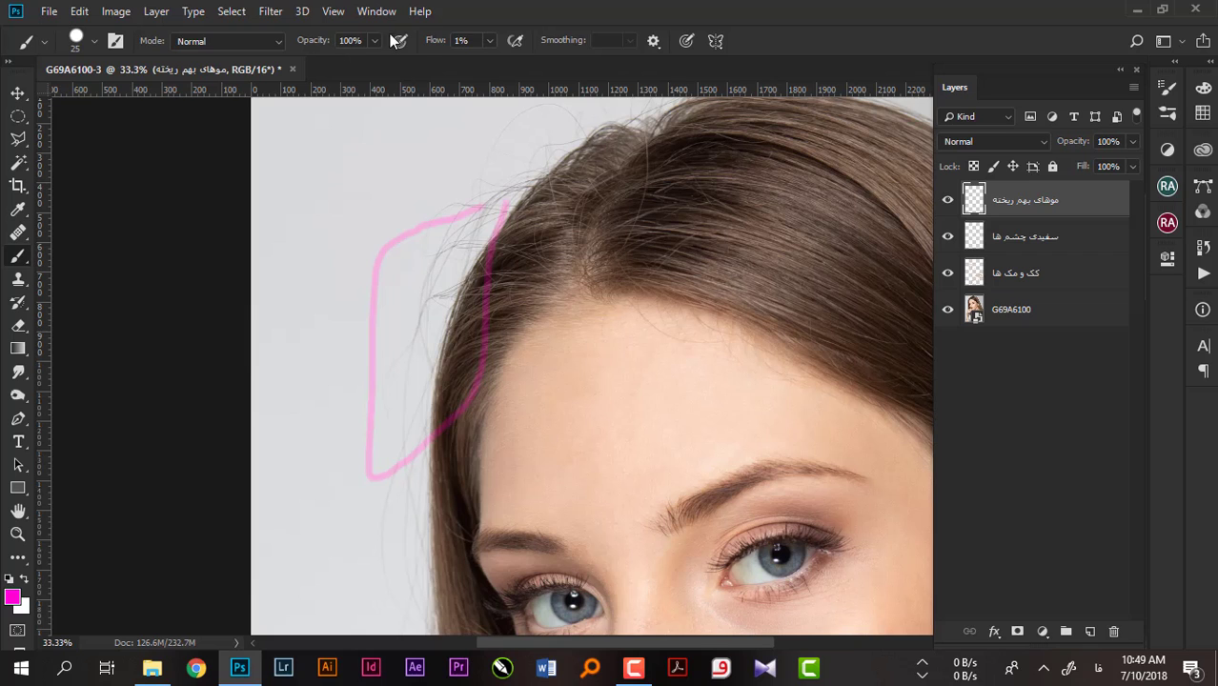
drag(431, 41, 514, 43)
Draw magenta arrows and strokes marking the stray hairs at the hair parting
drag(760, 188, 647, 293)
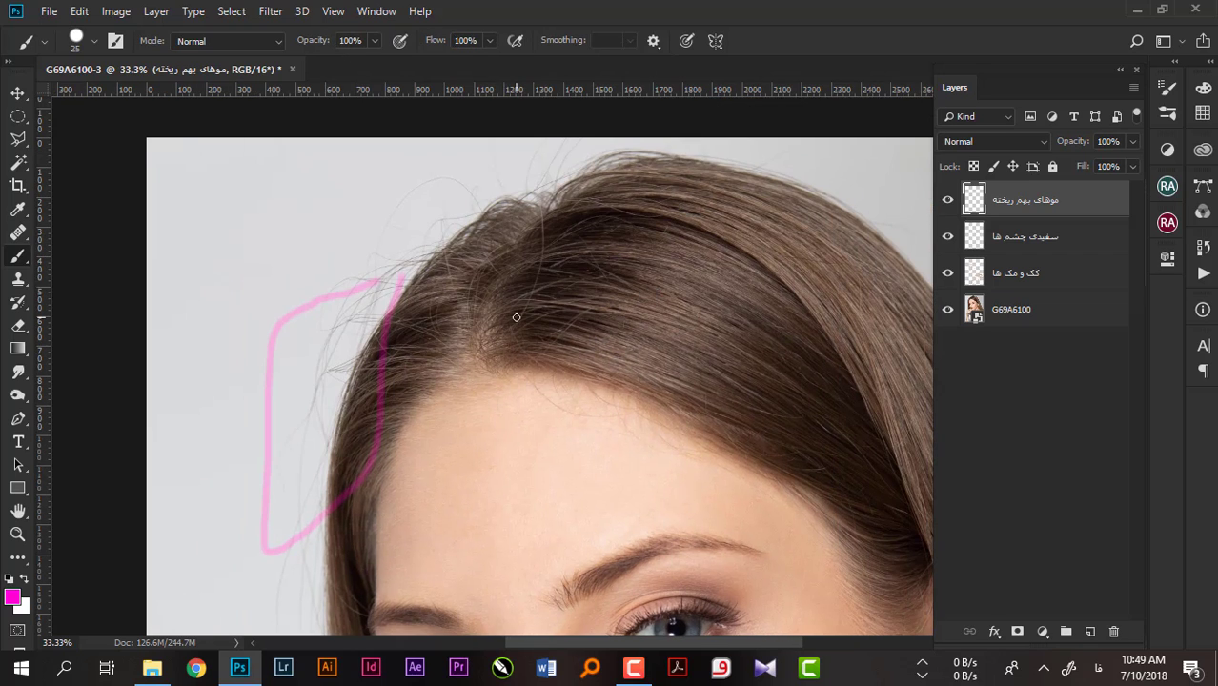
drag(515, 317, 555, 191)
drag(557, 246, 614, 259)
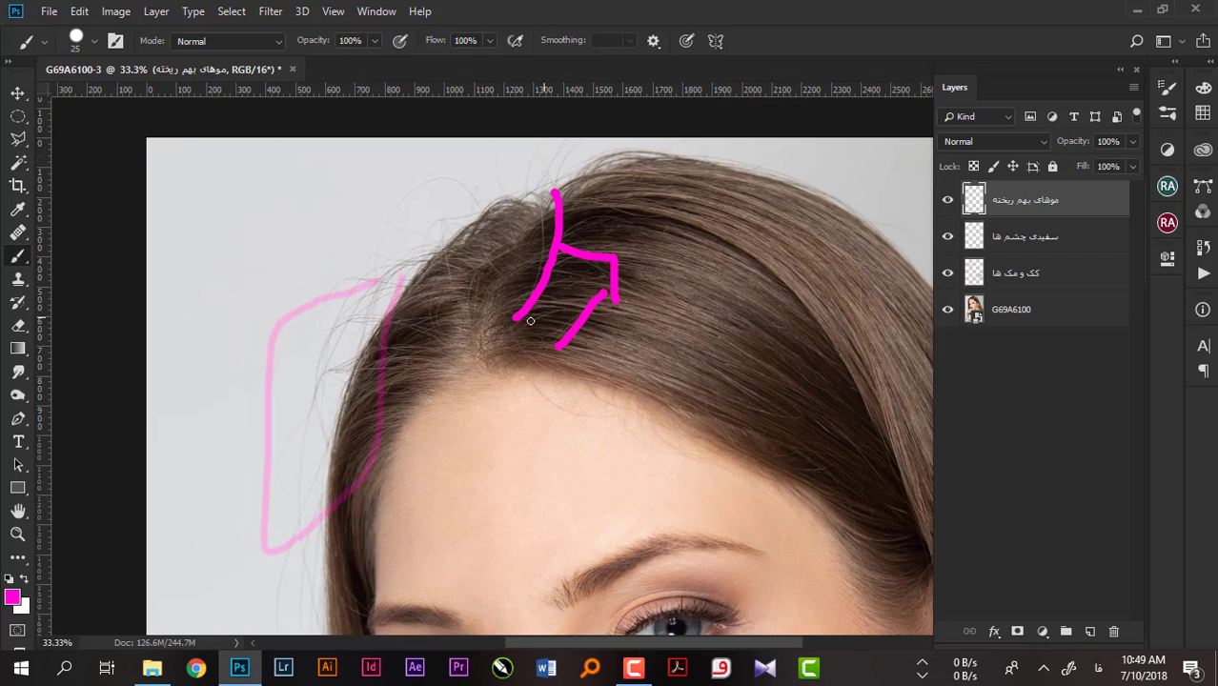
mouse_move(530, 320)
mouse_down()
mouse_move(579, 299)
mouse_move(593, 270)
mouse_up()
drag(432, 276, 435, 265)
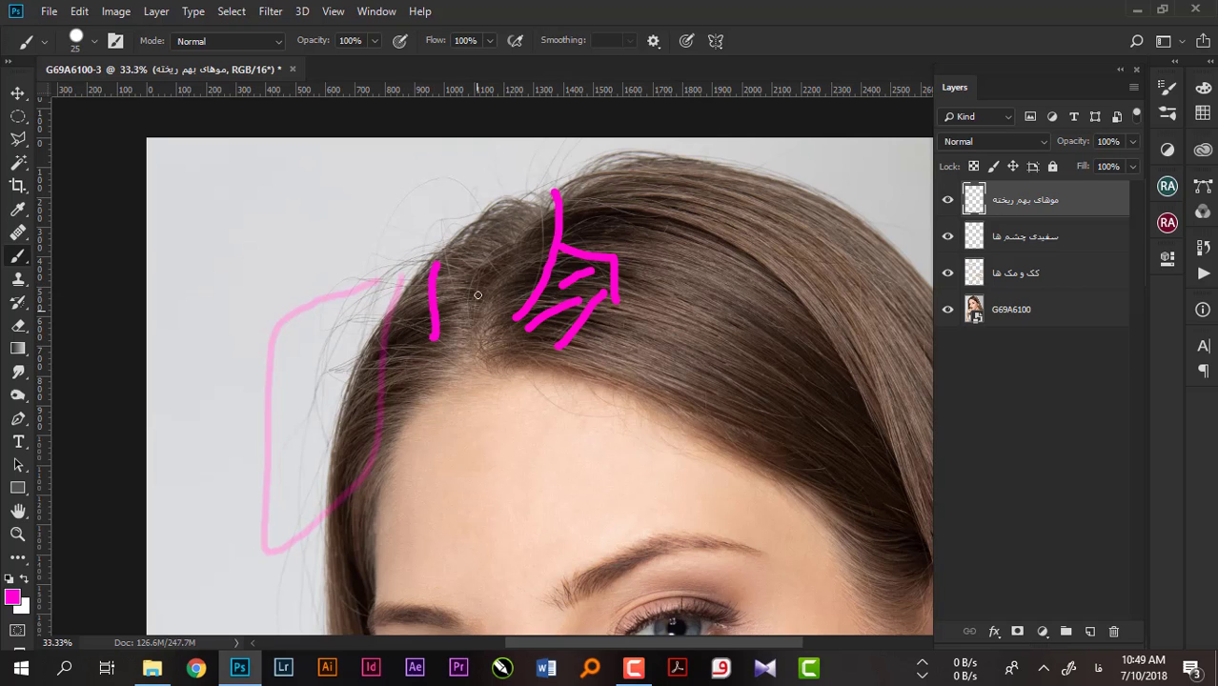
mouse_move(579, 284)
mouse_down()
mouse_move(476, 438)
mouse_move(475, 386)
mouse_up()
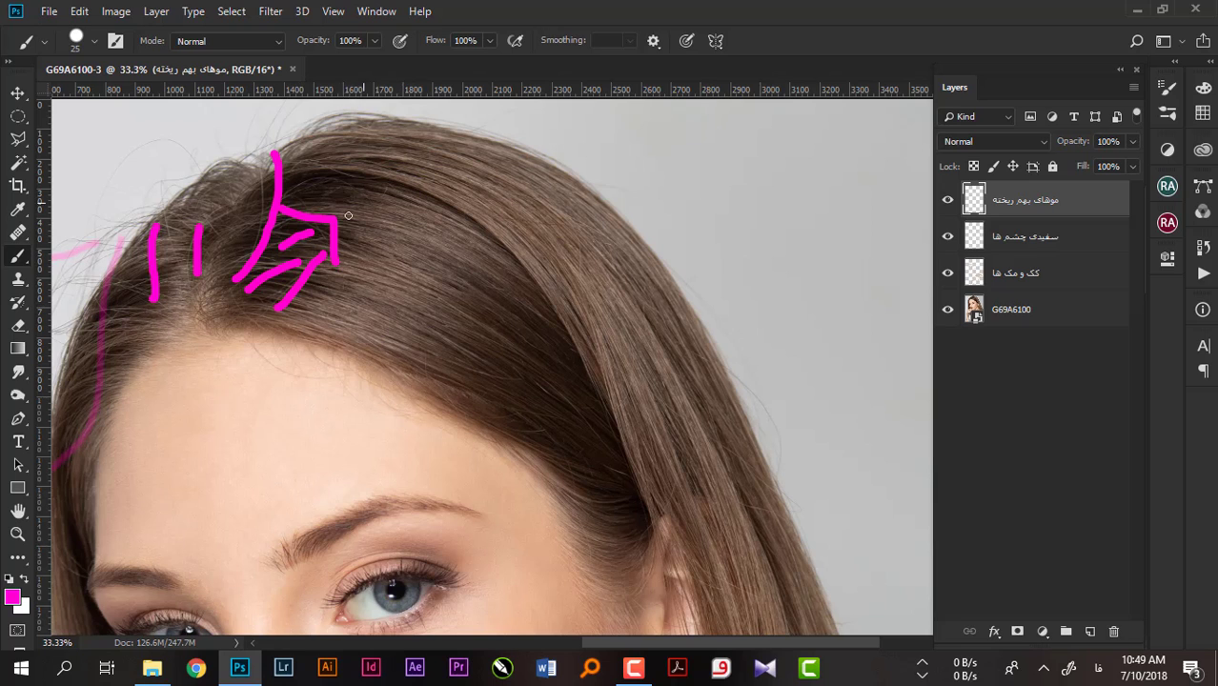
Scroll around the portrait to inspect the pink guide marks on the stray-hairs layer
scroll(432, 357, down, 3)
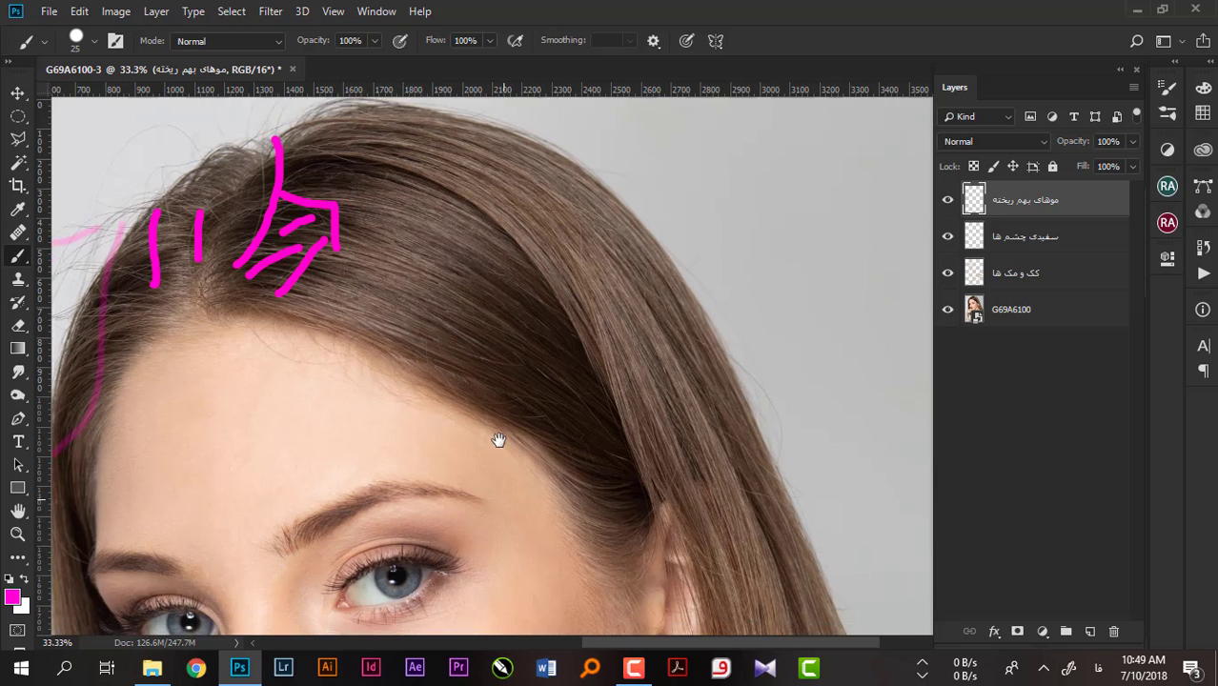
scroll(497, 436, down, 3)
scroll(697, 297, down, 1)
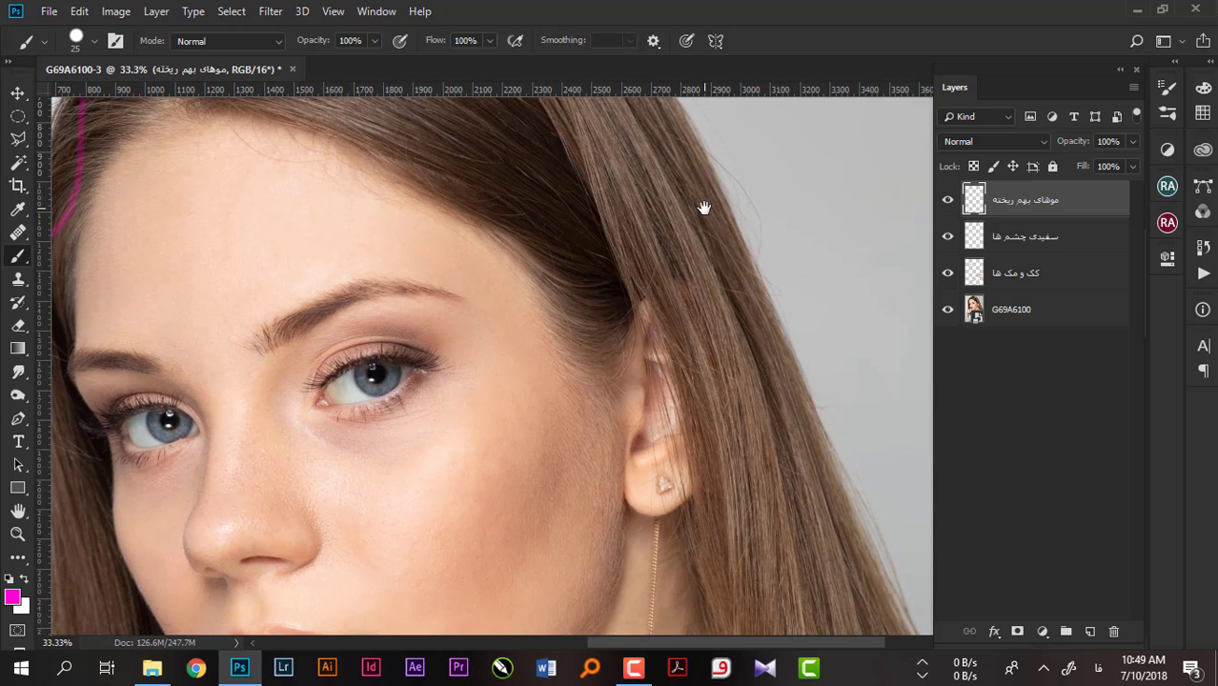
scroll(687, 354, down, 1)
scroll(598, 381, down, 1)
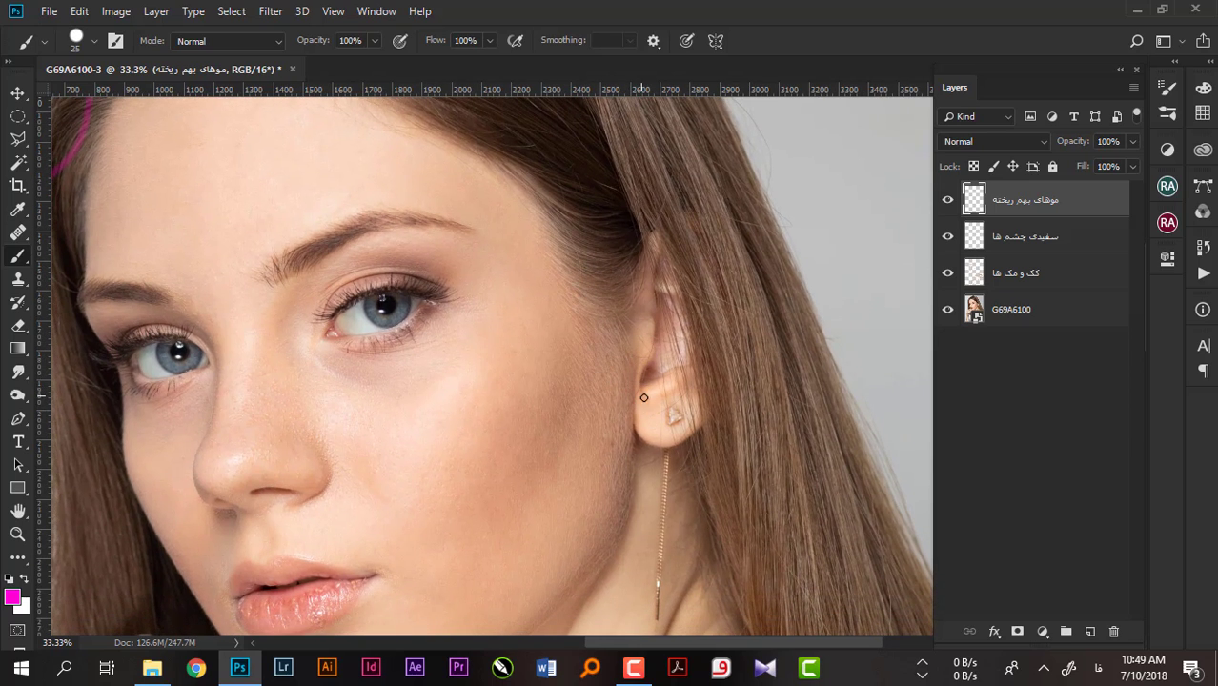
scroll(324, 333, up, 1)
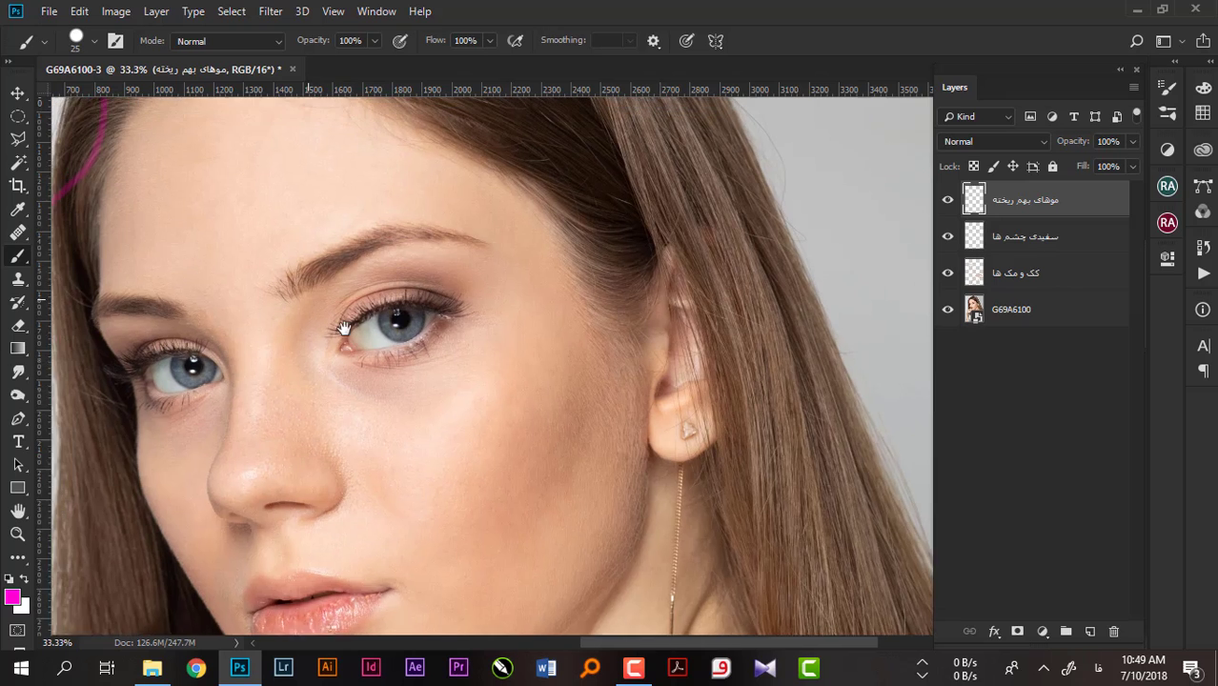
scroll(343, 191, up, 3)
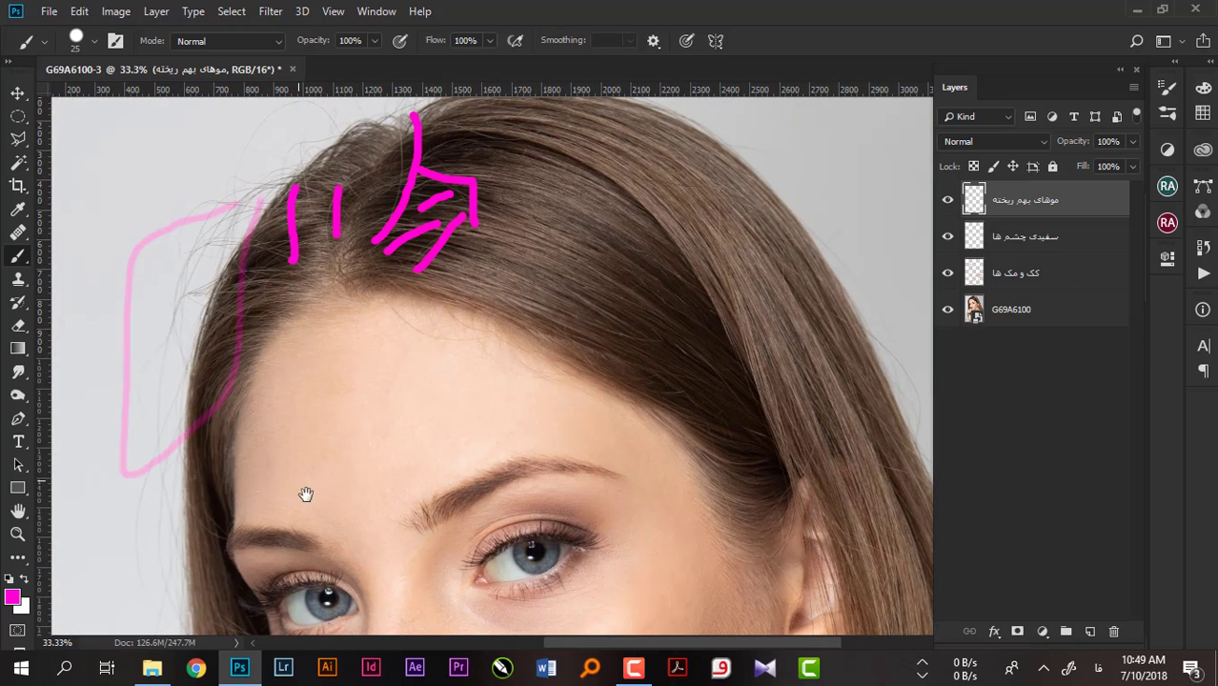
scroll(305, 494, down, 5)
scroll(405, 207, down, 4)
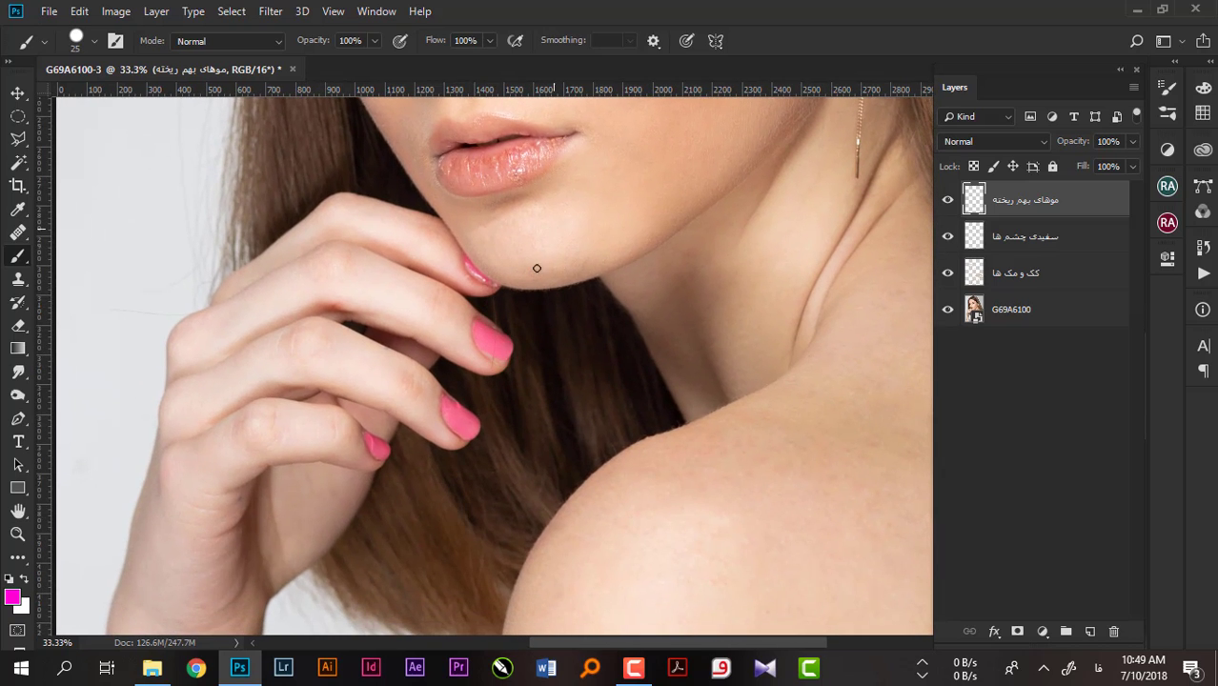
scroll(506, 318, up, 3)
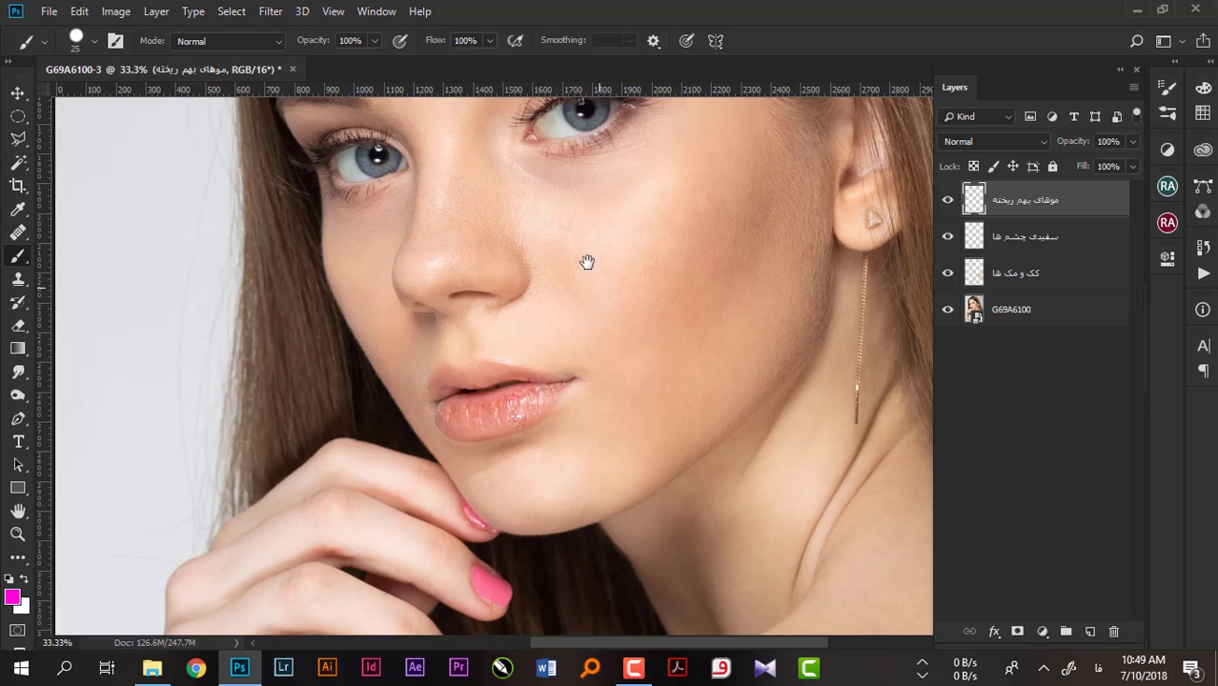
scroll(585, 264, up, 3)
scroll(443, 378, up, 1)
scroll(623, 276, down, 3)
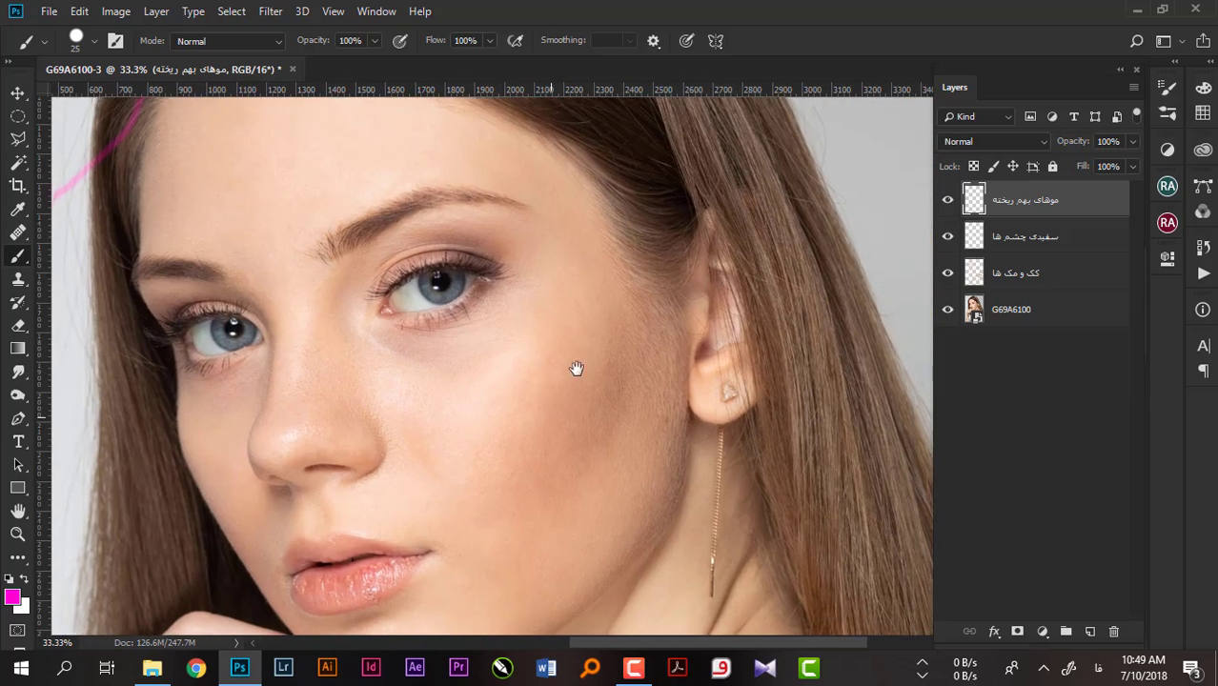
scroll(573, 367, down, 3)
scroll(897, 240, down, 1)
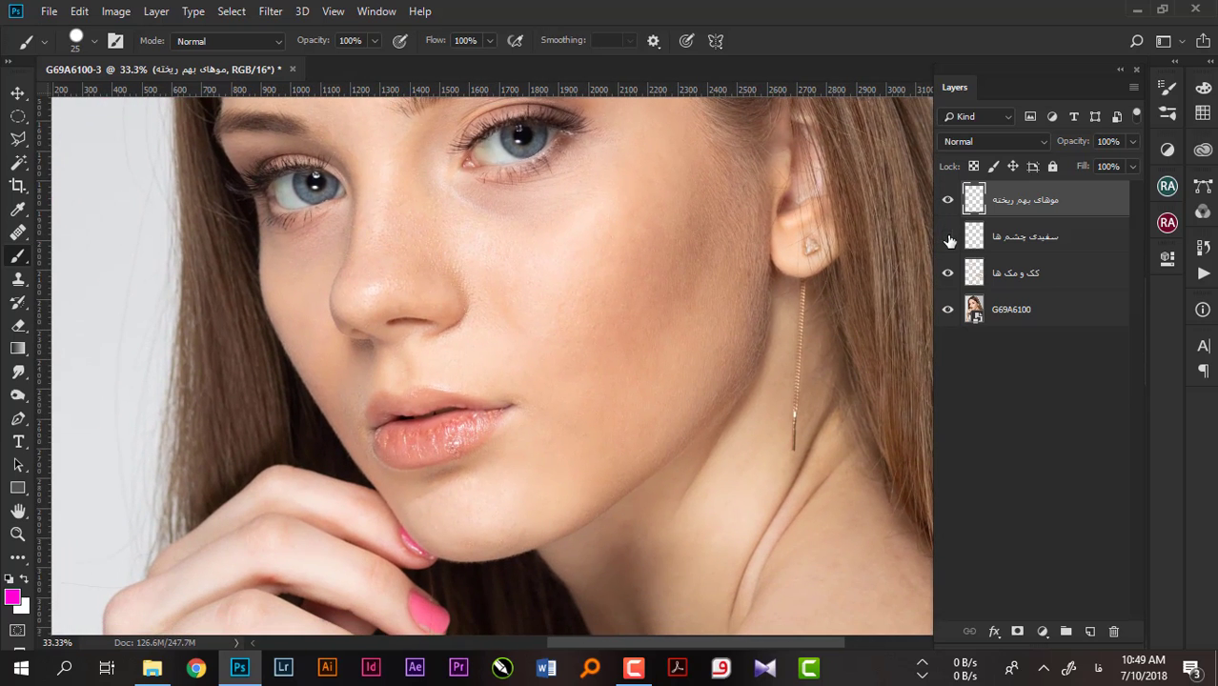
scroll(661, 271, down, 1)
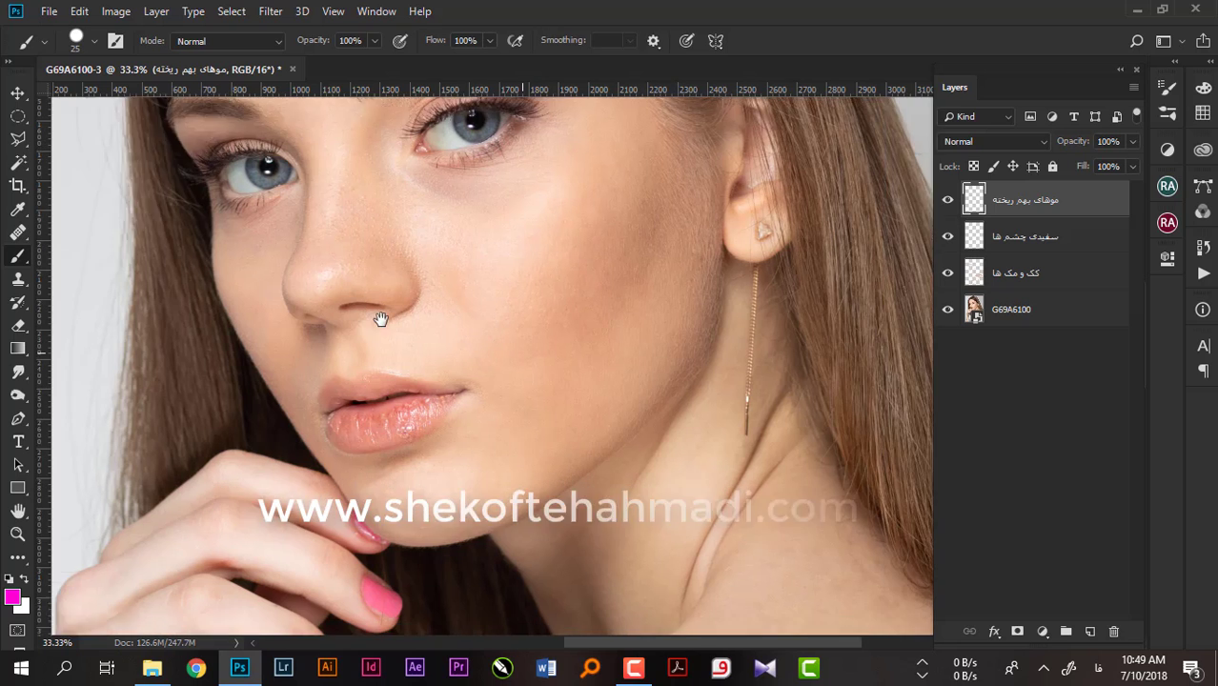
scroll(354, 454, right, 5)
scroll(411, 293, down, 3)
scroll(412, 293, down, 1)
scroll(419, 382, left, 1)
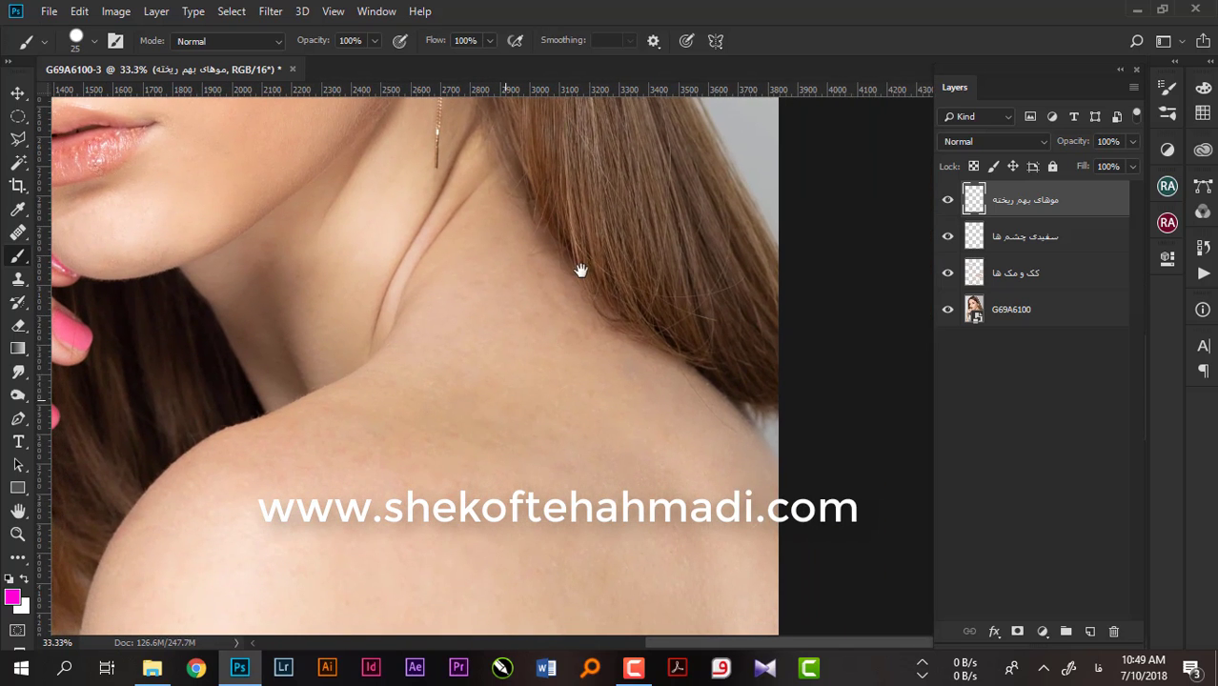
scroll(667, 400, up, 3)
scroll(600, 276, up, 1)
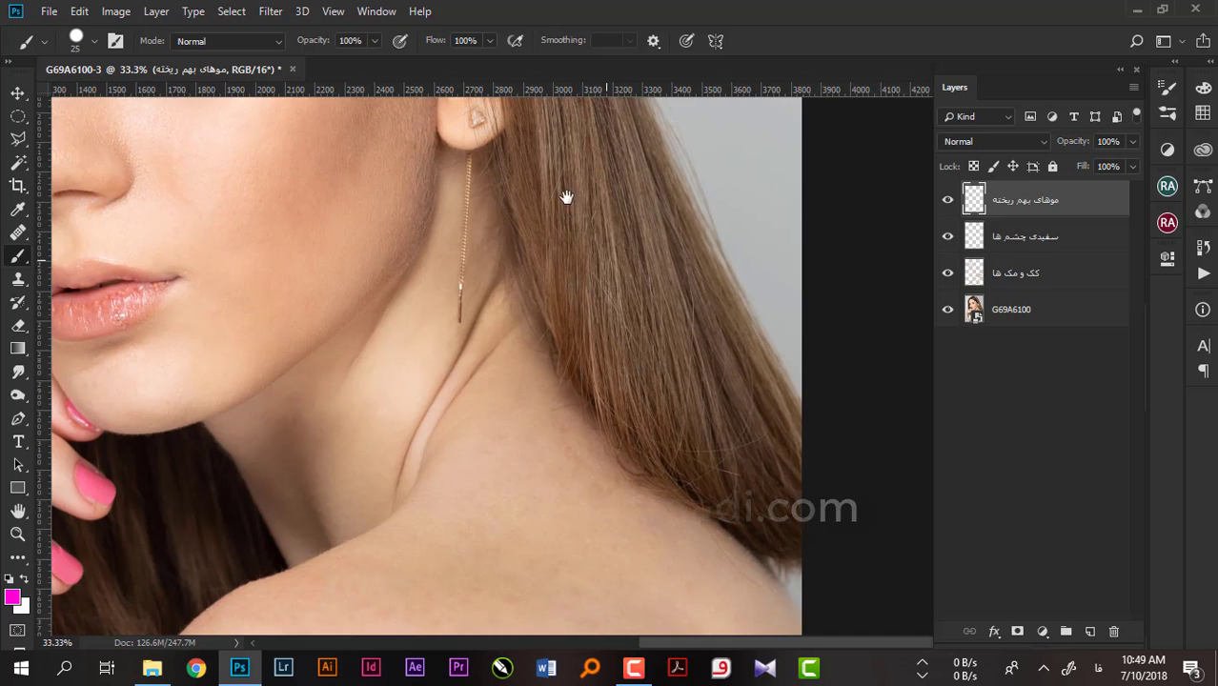
scroll(565, 286, up, 3)
scroll(575, 374, up, 3)
scroll(534, 343, up, 2)
scroll(515, 352, up, 3)
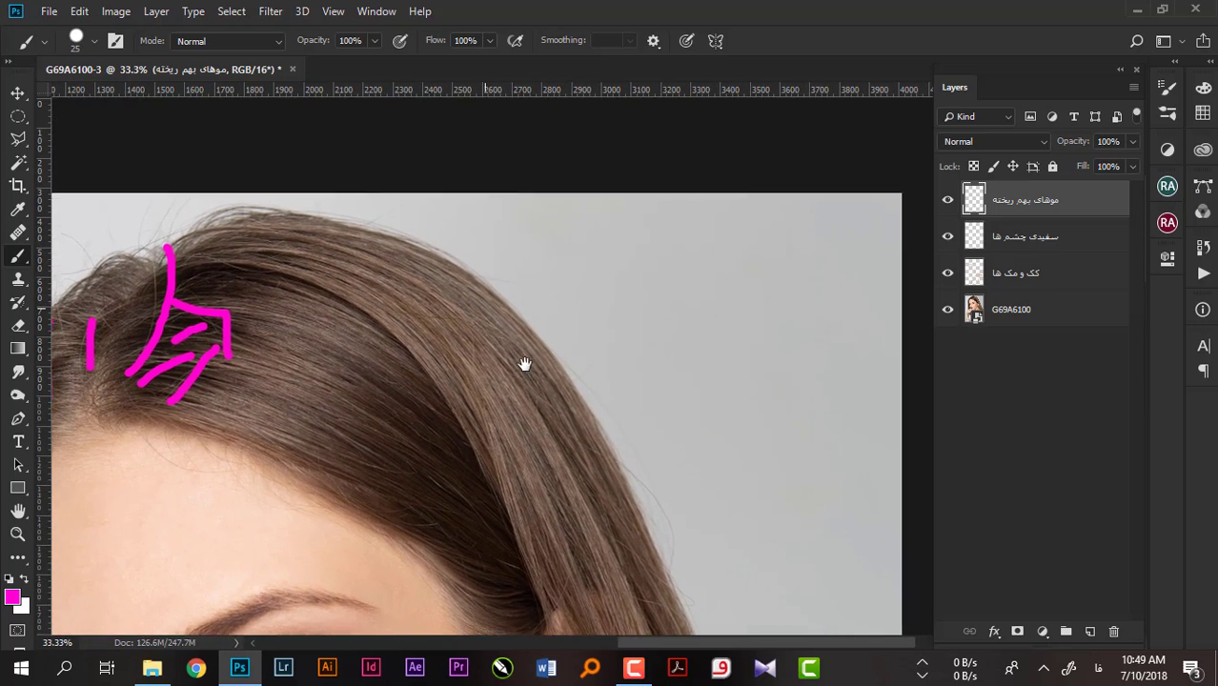
scroll(477, 367, left, 3)
scroll(529, 375, left, 2)
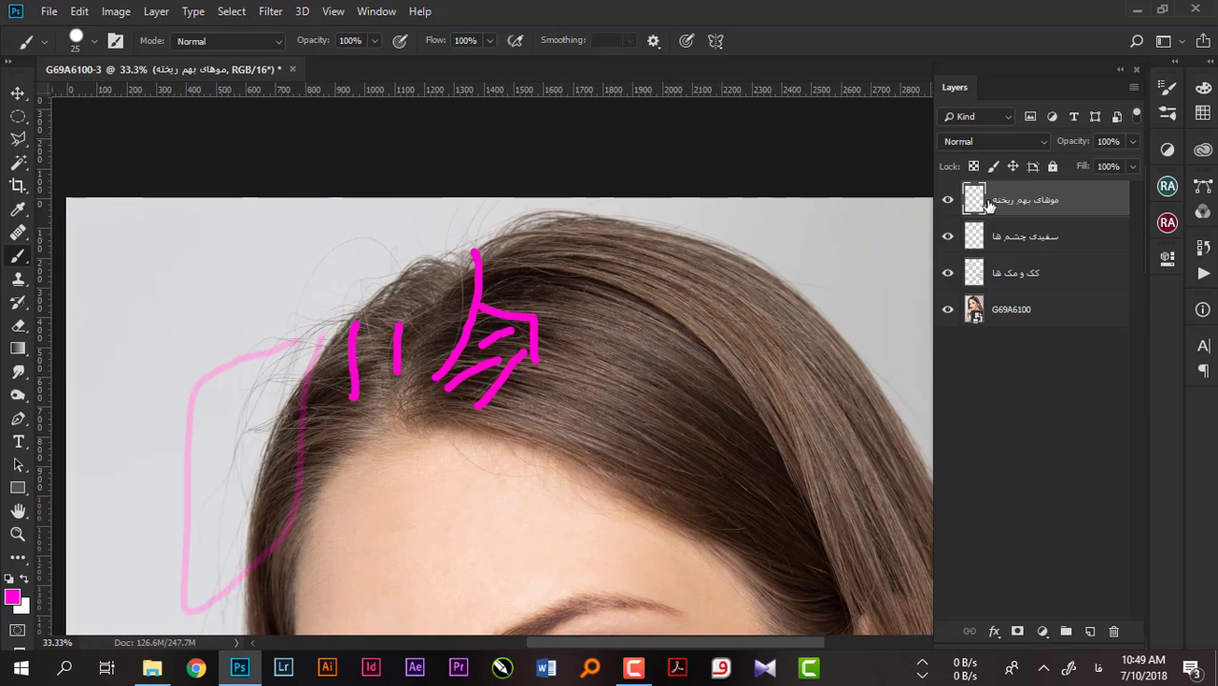
Select all on the stray-hairs layer and delete the pink marks, then view the hairline
key(ctrl+a)
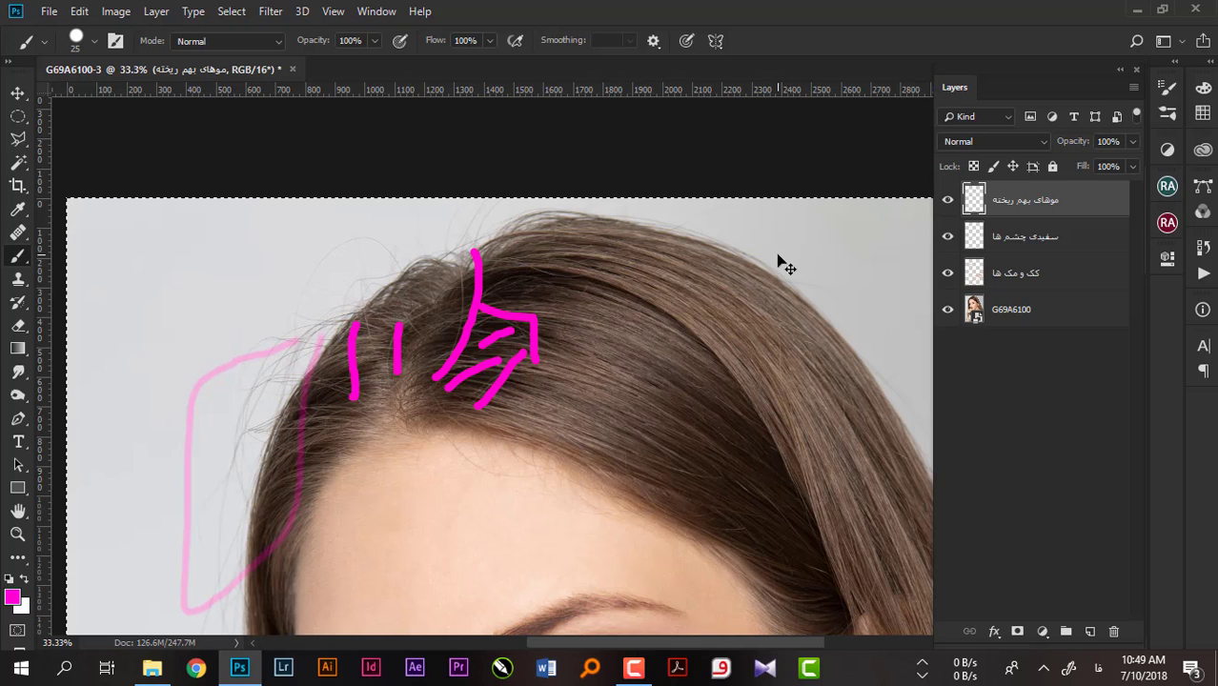
key(Delete)
scroll(377, 355, up, 1)
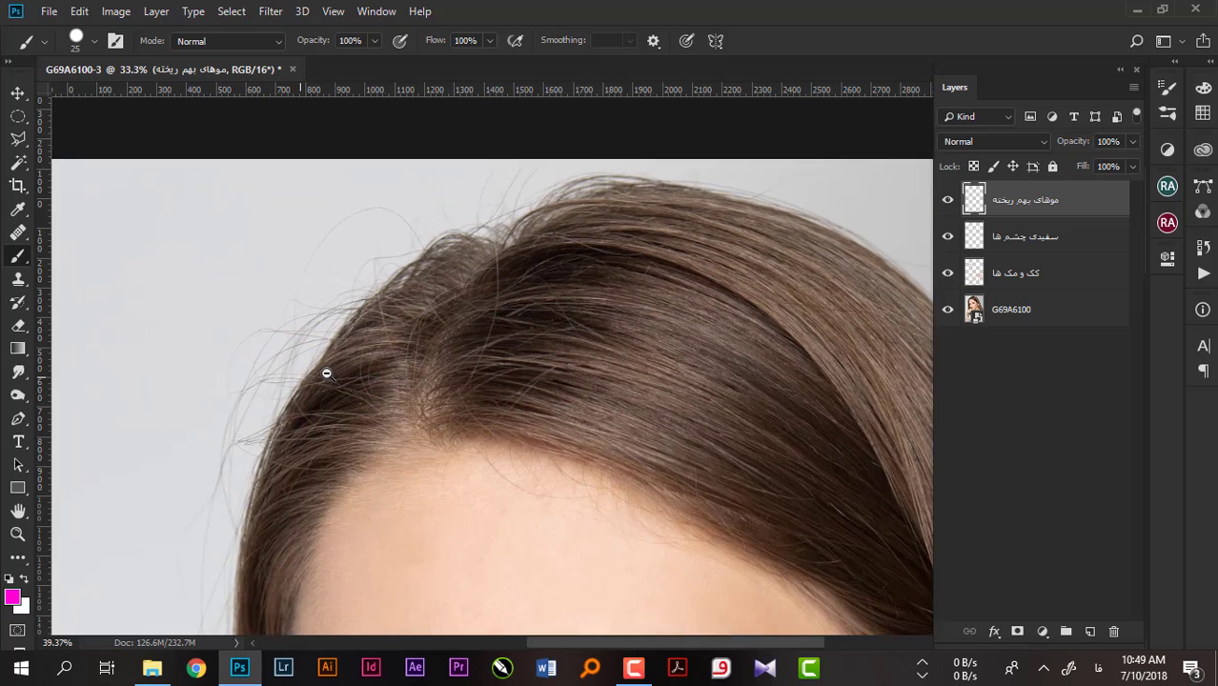
scroll(323, 370, up, 1)
scroll(400, 382, up, 2)
scroll(591, 429, left, 3)
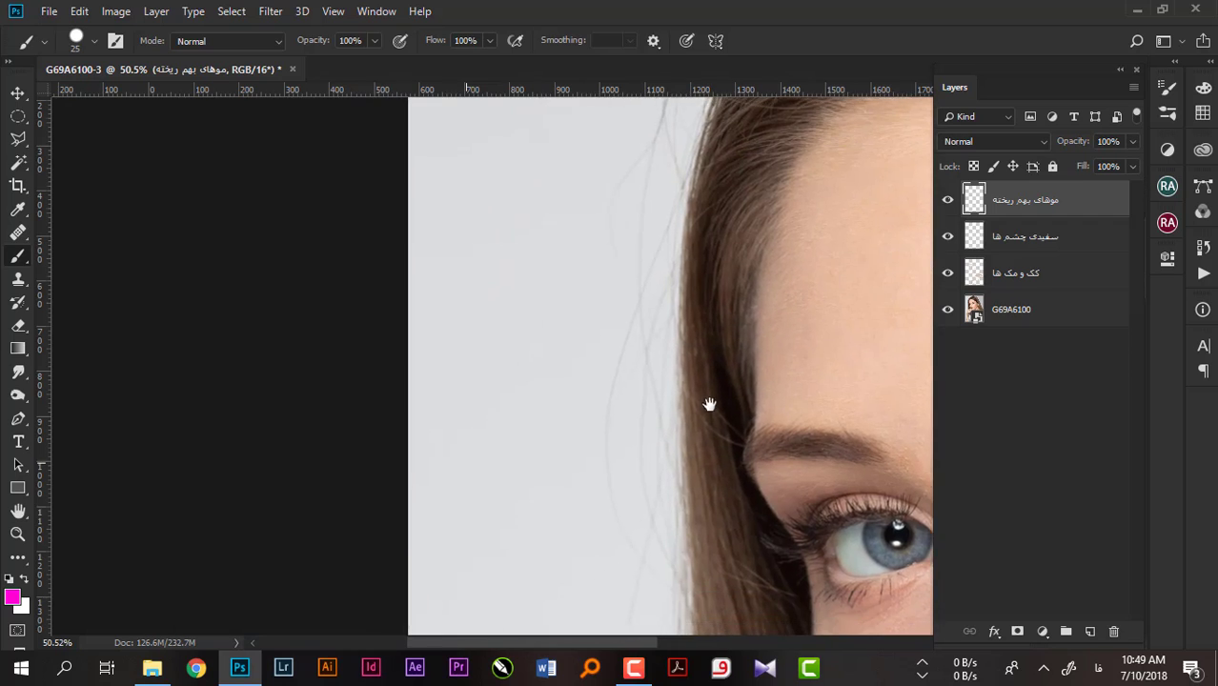
scroll(701, 343, down, 3)
scroll(693, 324, down, 2)
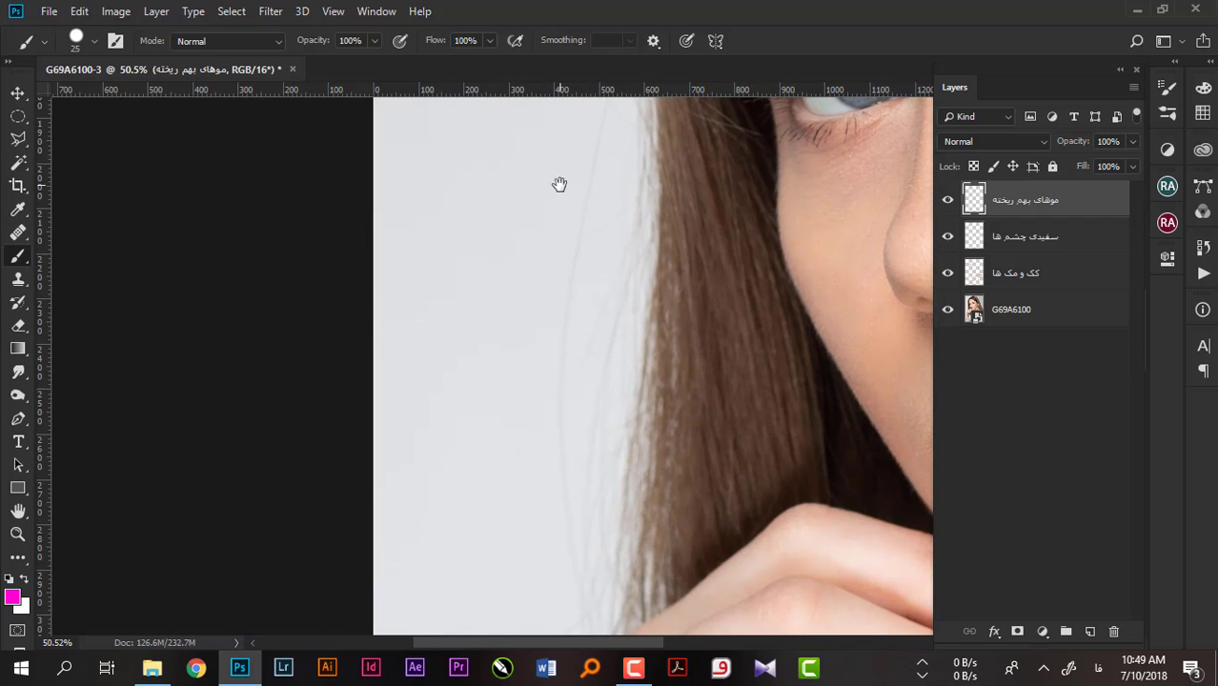
Clone Stamp at Lighten, 58%: clone clean background over faint hairs near the jaw and hand
click(19, 279)
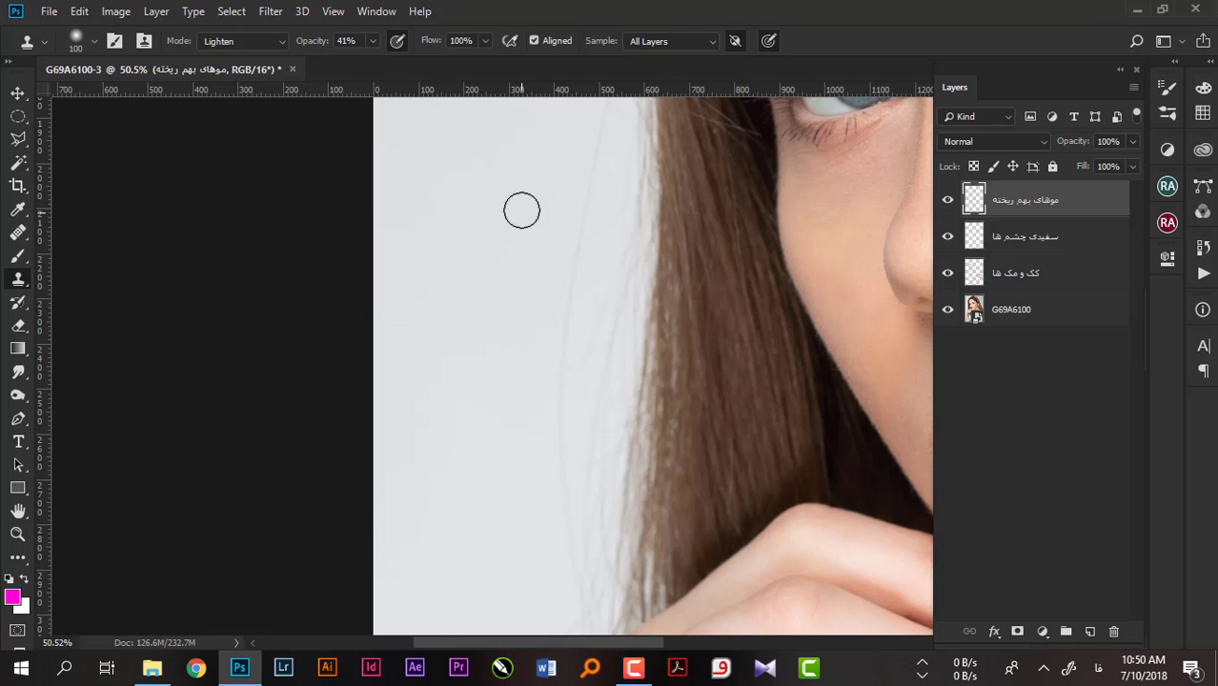
mouse_move(605, 113)
mouse_down()
mouse_move(570, 371)
mouse_move(593, 118)
mouse_move(549, 441)
mouse_move(557, 491)
mouse_up()
drag(537, 236, 533, 307)
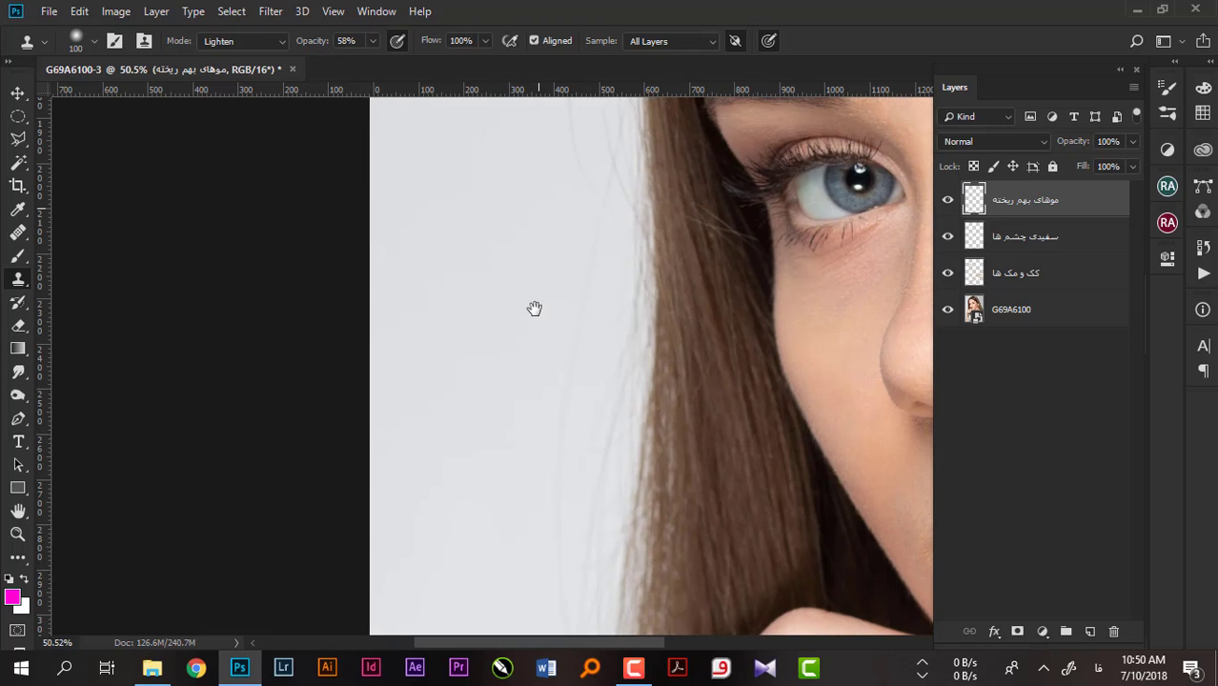
alt+click(533, 219)
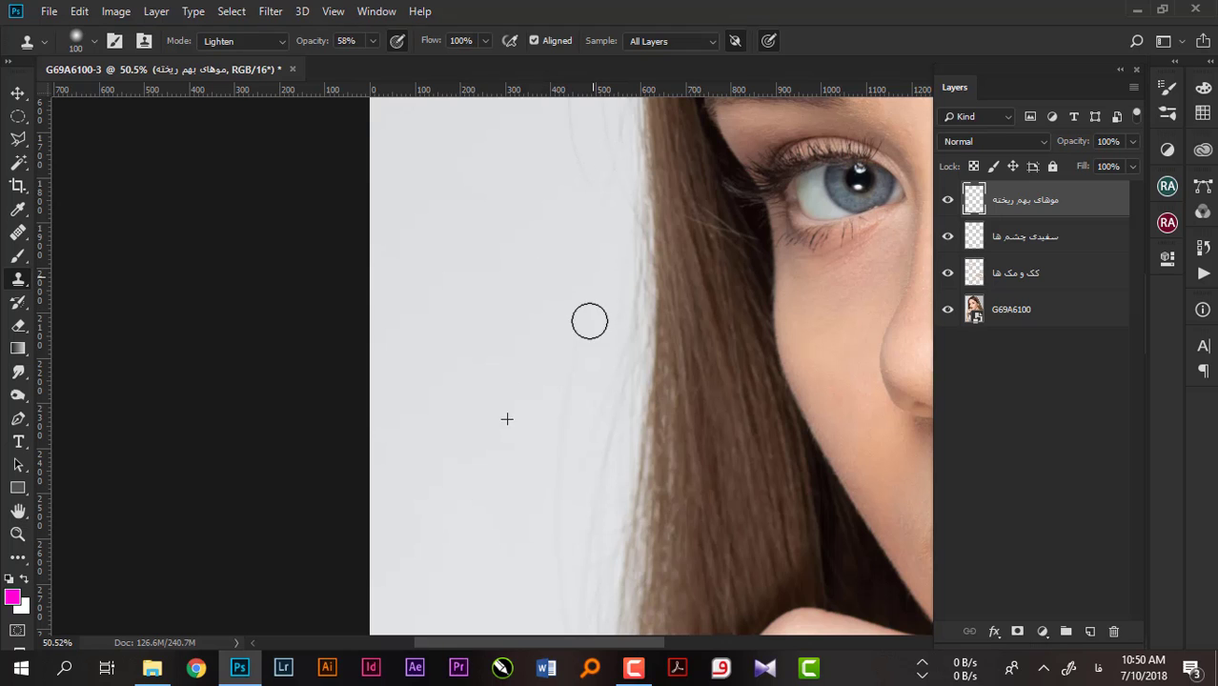
drag(540, 451, 523, 289)
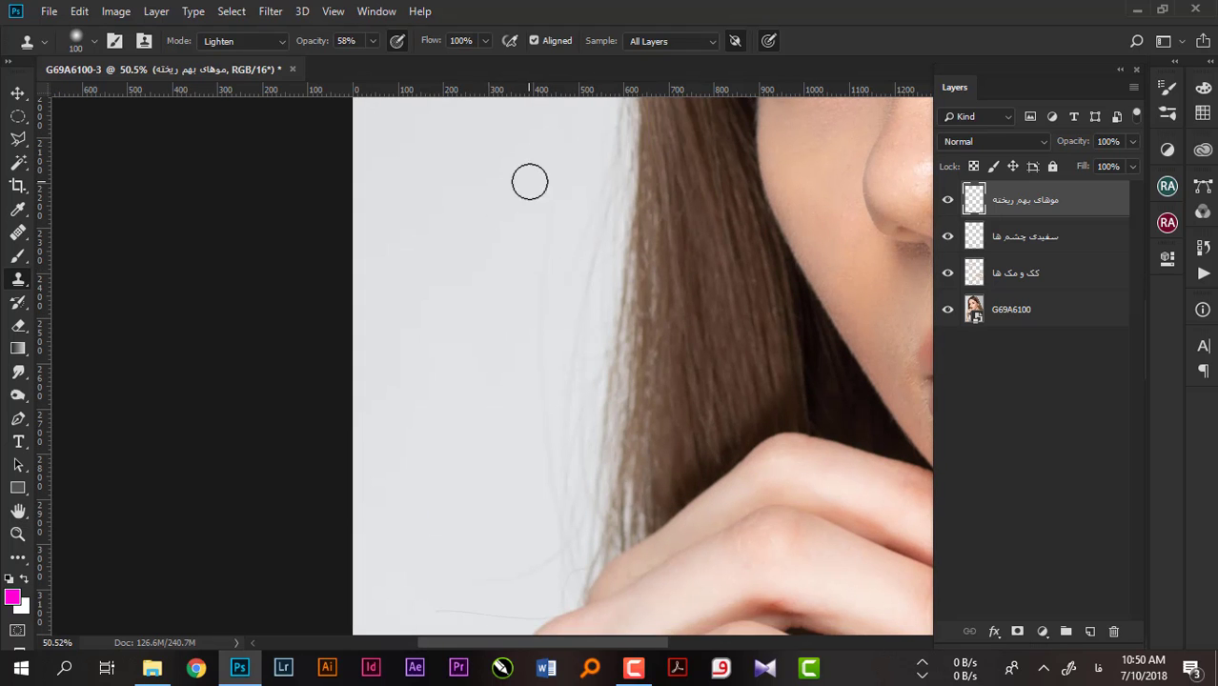
alt+click(478, 352)
drag(533, 398, 557, 532)
Clone along the hair edge beside the cheek, undoing the two strokes that brightened the hair
drag(609, 204, 541, 396)
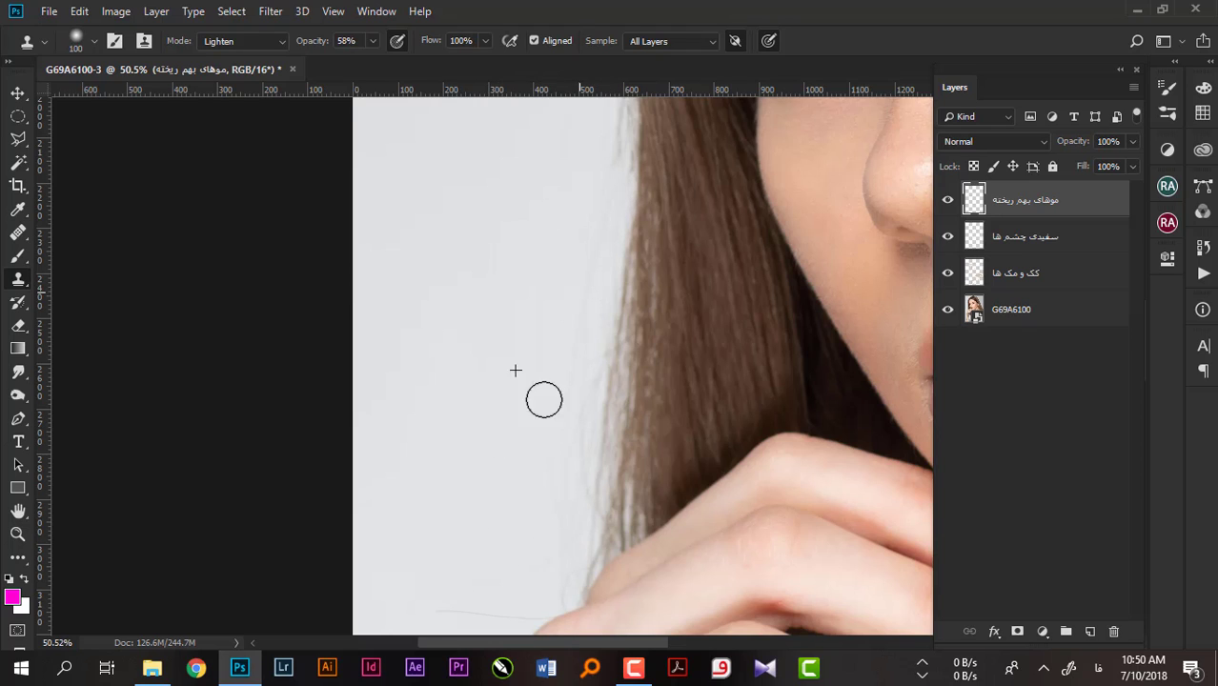
drag(578, 354, 577, 498)
drag(553, 248, 545, 424)
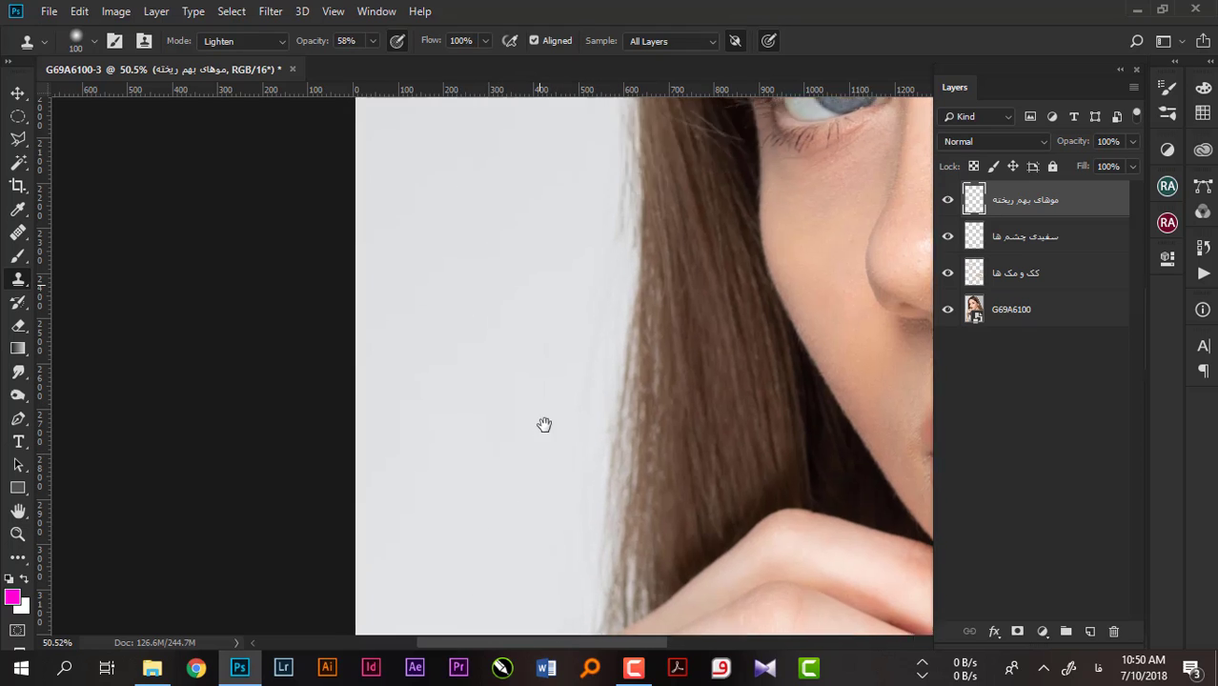
alt+click(516, 360)
mouse_move(614, 319)
mouse_down()
mouse_move(623, 204)
mouse_move(618, 278)
mouse_move(617, 240)
mouse_up()
key(ctrl+z)
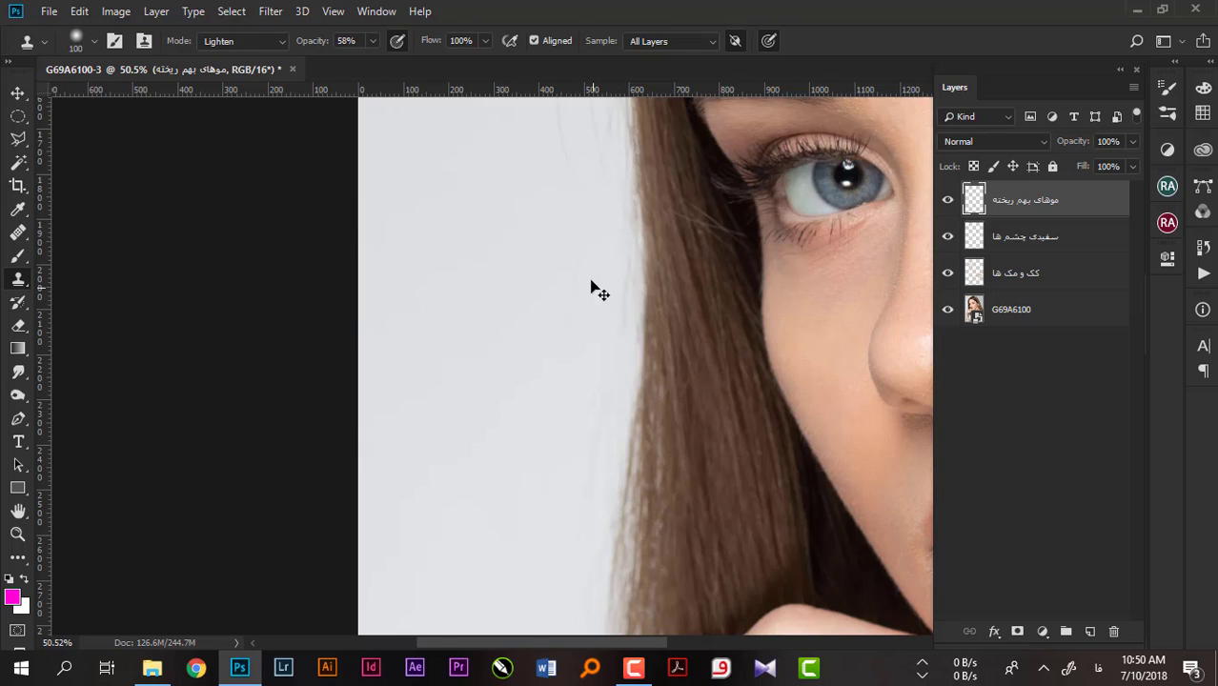
key(ctrl+z)
Adjust brush hardness and try clone strokes over hair-edge strays, undoing both attempts
right_click(503, 259)
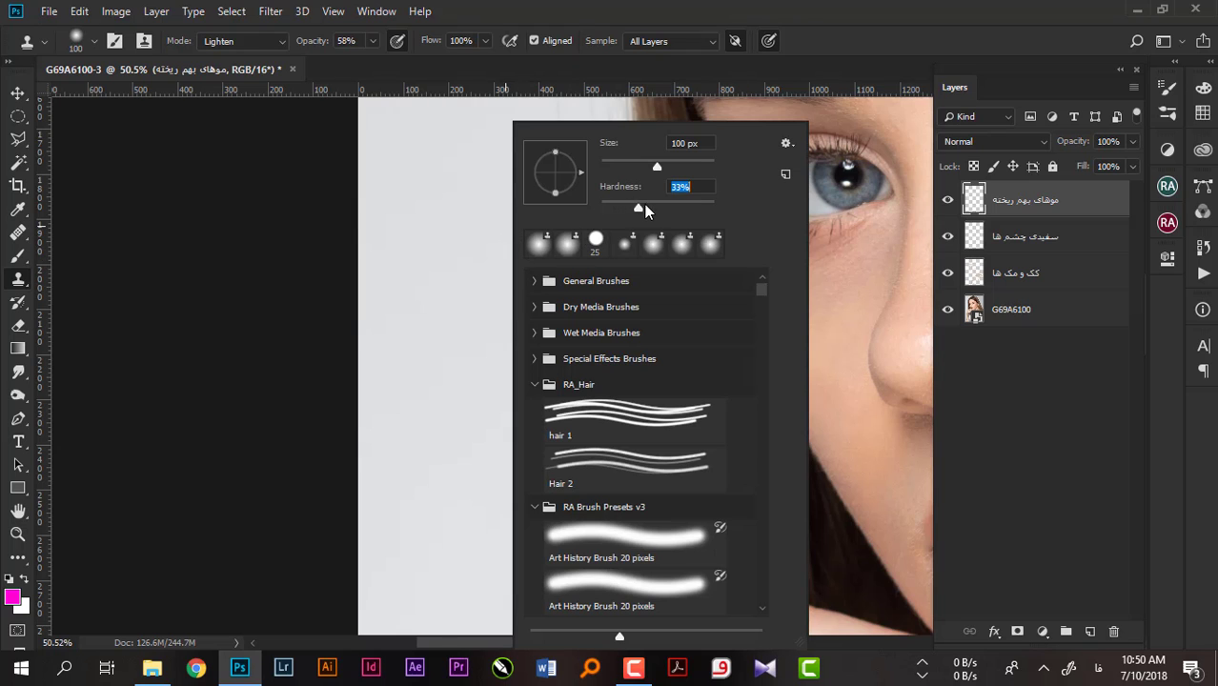
key(Return)
alt+click(487, 257)
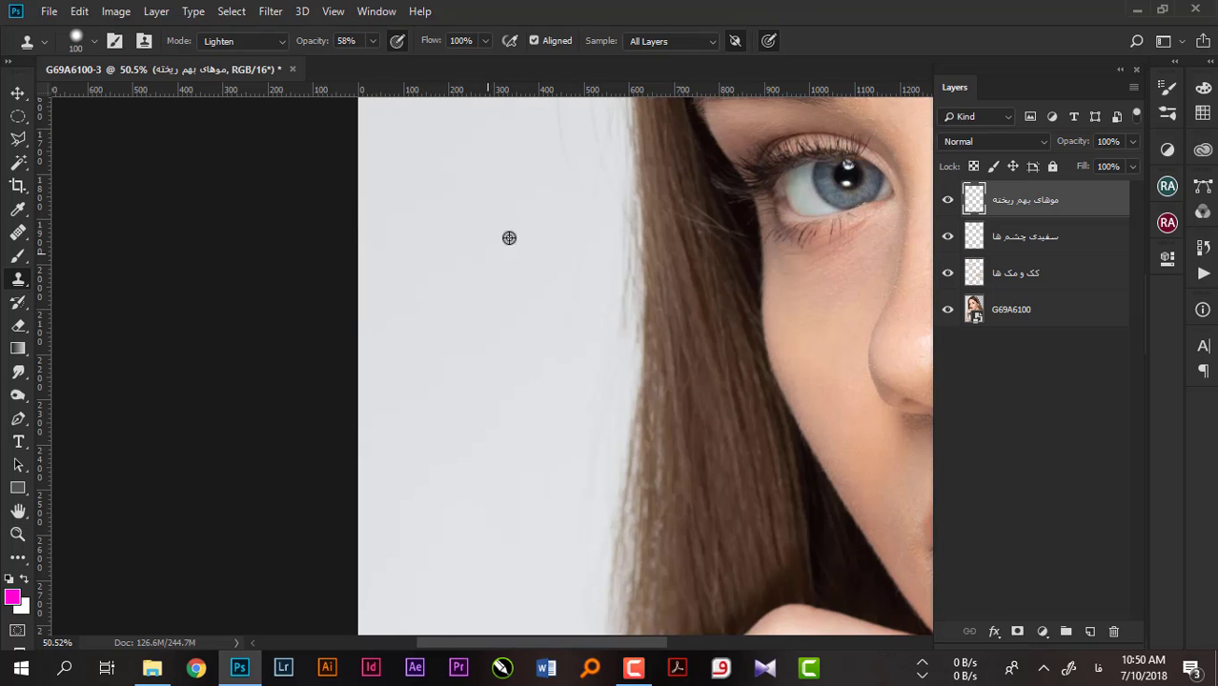
drag(597, 228, 572, 290)
key(ctrl+z)
mouse_move(612, 210)
mouse_down()
mouse_move(612, 338)
mouse_move(622, 226)
mouse_move(616, 313)
mouse_move(563, 296)
mouse_up()
key(ctrl+z)
With the brush shrunk to 50 px, clone away strands beside the eye and temple
key(bracketleft)
key(bracketleft)
key(bracketleft)
key(bracketleft)
key(bracketleft)
drag(620, 214, 621, 364)
drag(567, 248, 571, 394)
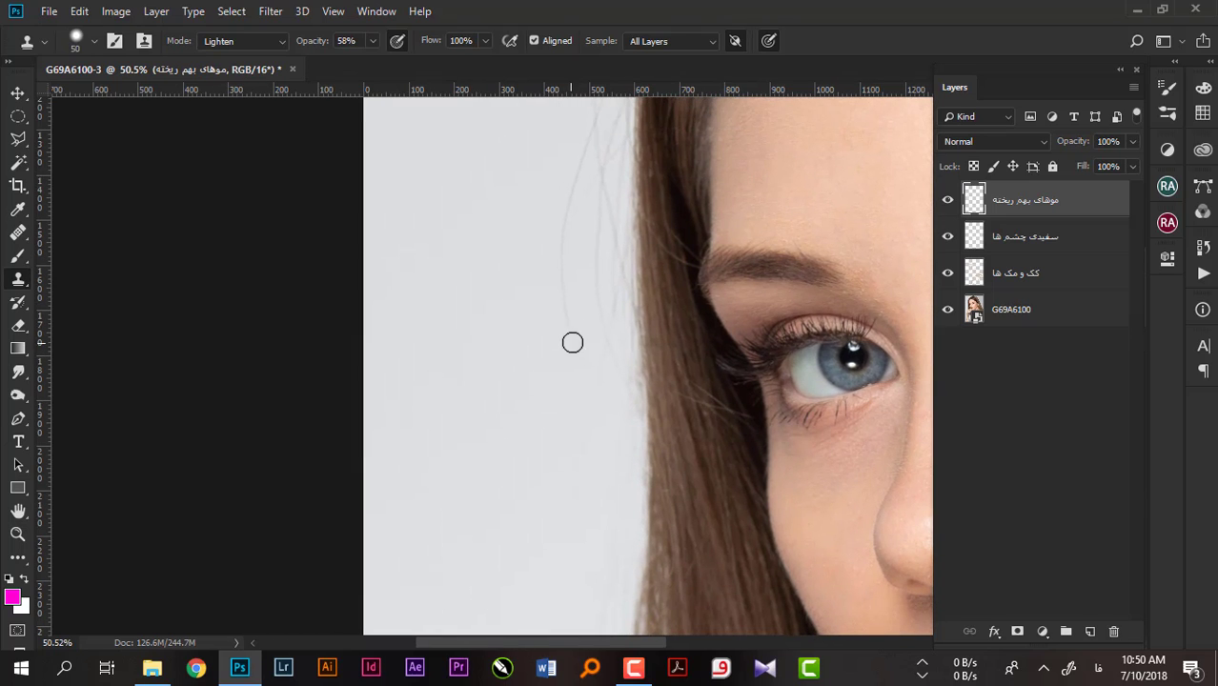
mouse_move(572, 343)
mouse_down()
mouse_move(565, 215)
mouse_move(593, 125)
mouse_move(560, 280)
mouse_move(586, 184)
mouse_up()
mouse_move(594, 296)
mouse_down()
mouse_move(596, 223)
mouse_move(617, 238)
mouse_move(606, 253)
mouse_up()
mouse_move(538, 220)
mouse_down()
mouse_move(532, 378)
mouse_move(506, 307)
mouse_move(518, 345)
mouse_up()
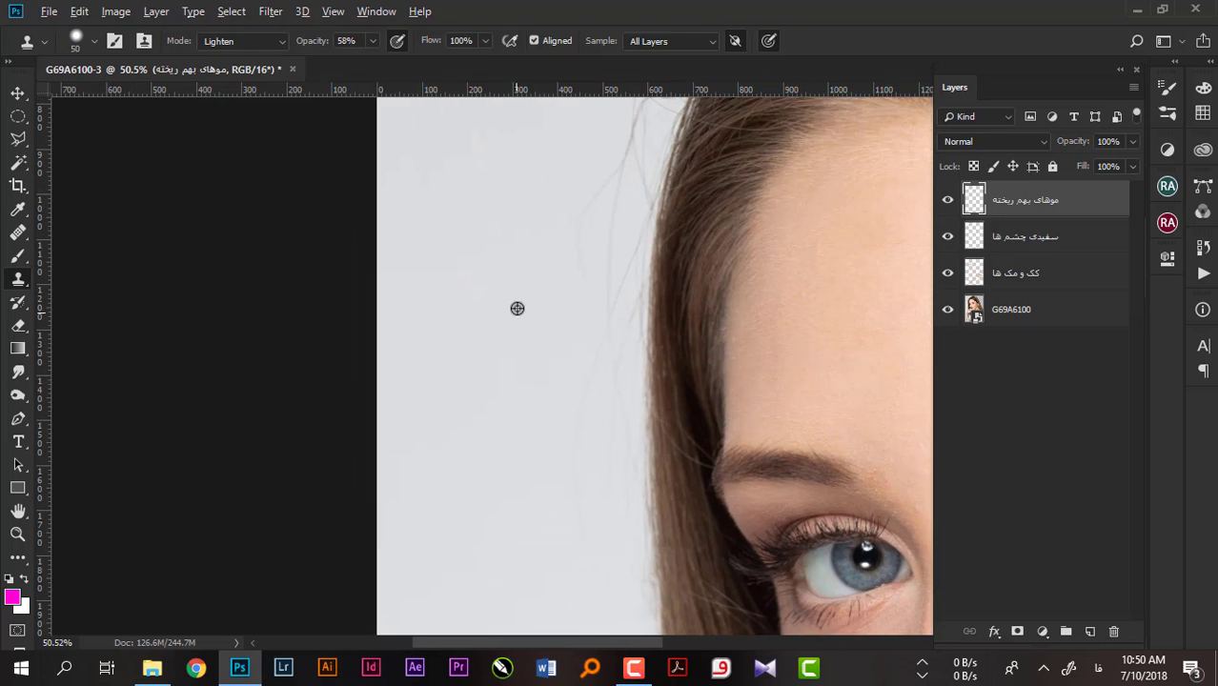
alt+click(517, 308)
mouse_move(599, 286)
mouse_down()
mouse_move(615, 217)
mouse_move(606, 296)
mouse_move(615, 170)
mouse_move(575, 295)
mouse_up()
drag(591, 384, 574, 527)
Enlarge the brush to 70 px and clone away stray hairs along the forehead hairline
drag(586, 324, 553, 409)
mouse_move(536, 297)
mouse_down()
mouse_move(537, 341)
mouse_move(550, 332)
mouse_up()
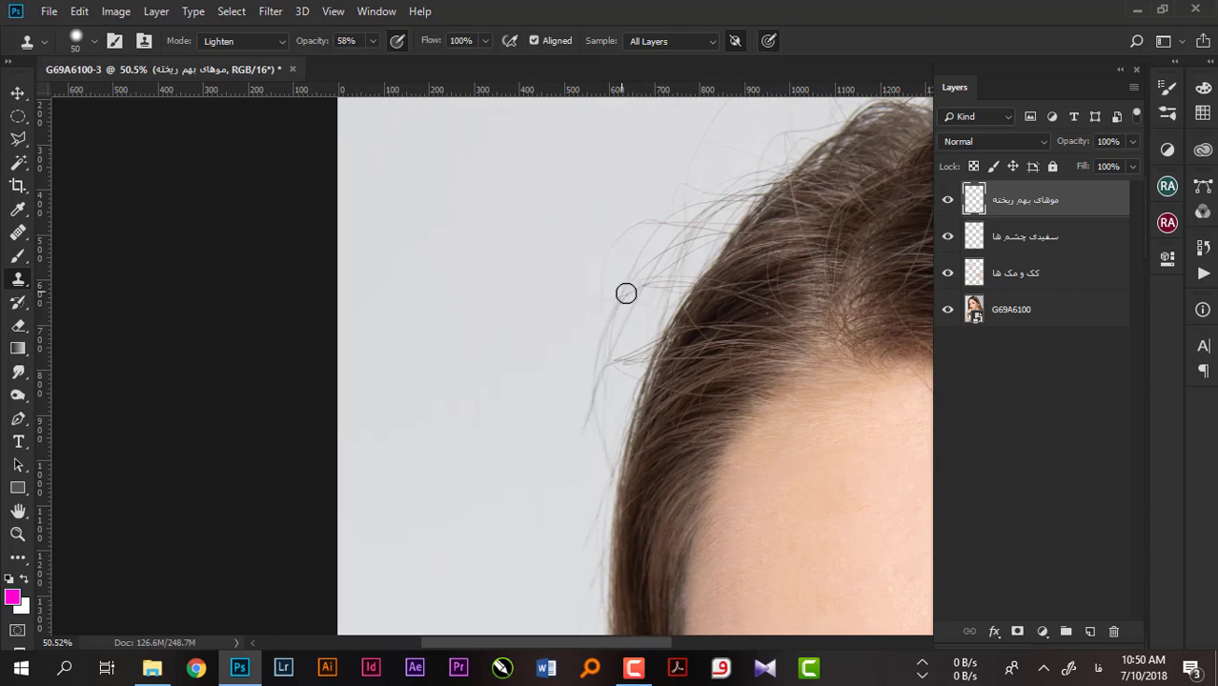
key(bracketright)
key(bracketright)
alt+click(598, 236)
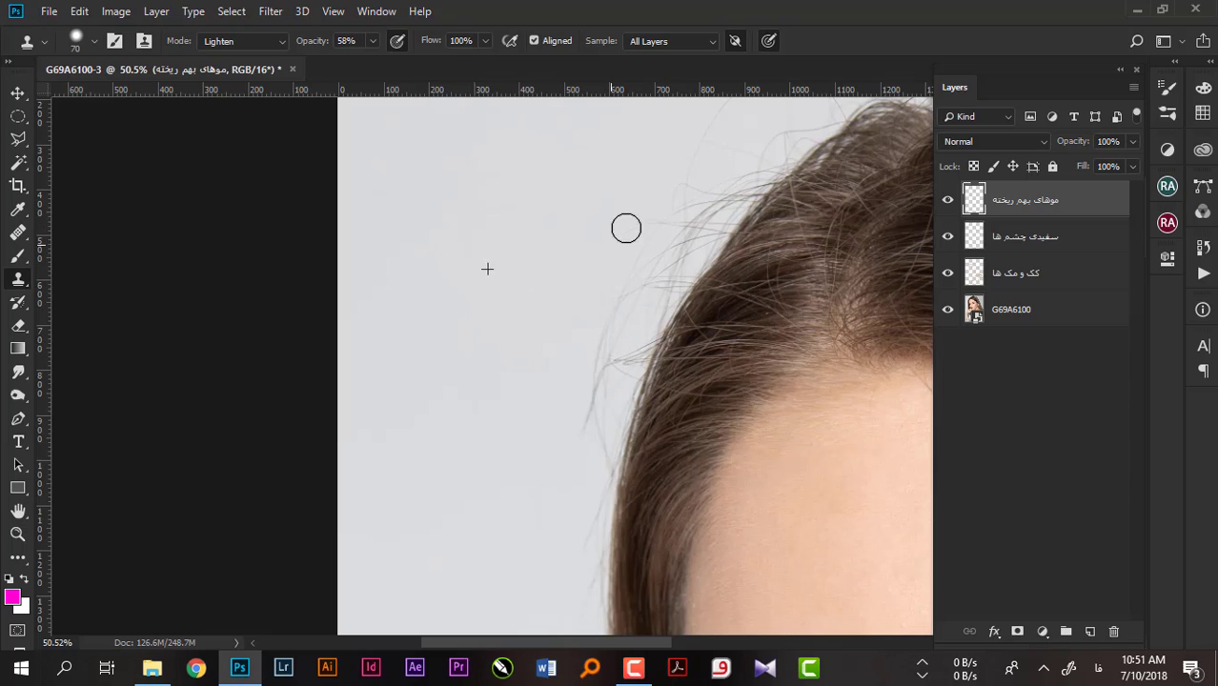
mouse_move(626, 229)
mouse_down()
mouse_move(587, 321)
mouse_move(596, 395)
mouse_move(574, 427)
mouse_move(584, 433)
mouse_move(603, 305)
mouse_move(612, 313)
mouse_up()
drag(580, 426, 528, 448)
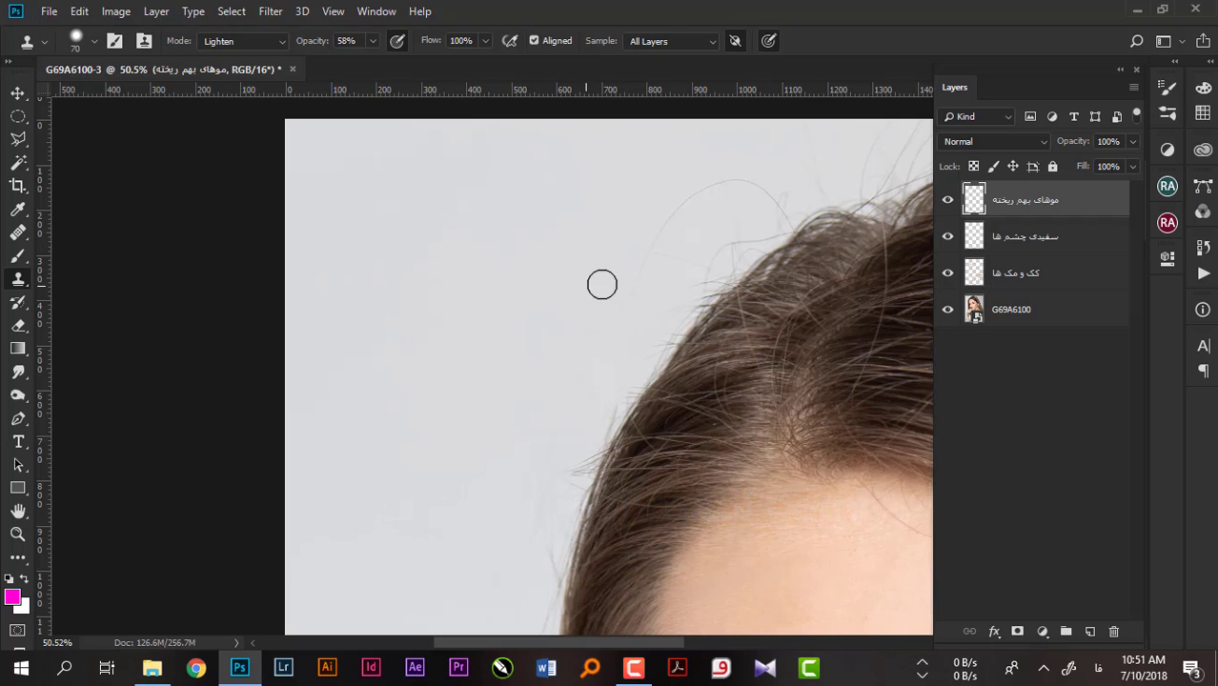
click(661, 222)
drag(632, 204, 742, 190)
drag(684, 260, 661, 250)
drag(620, 386, 606, 397)
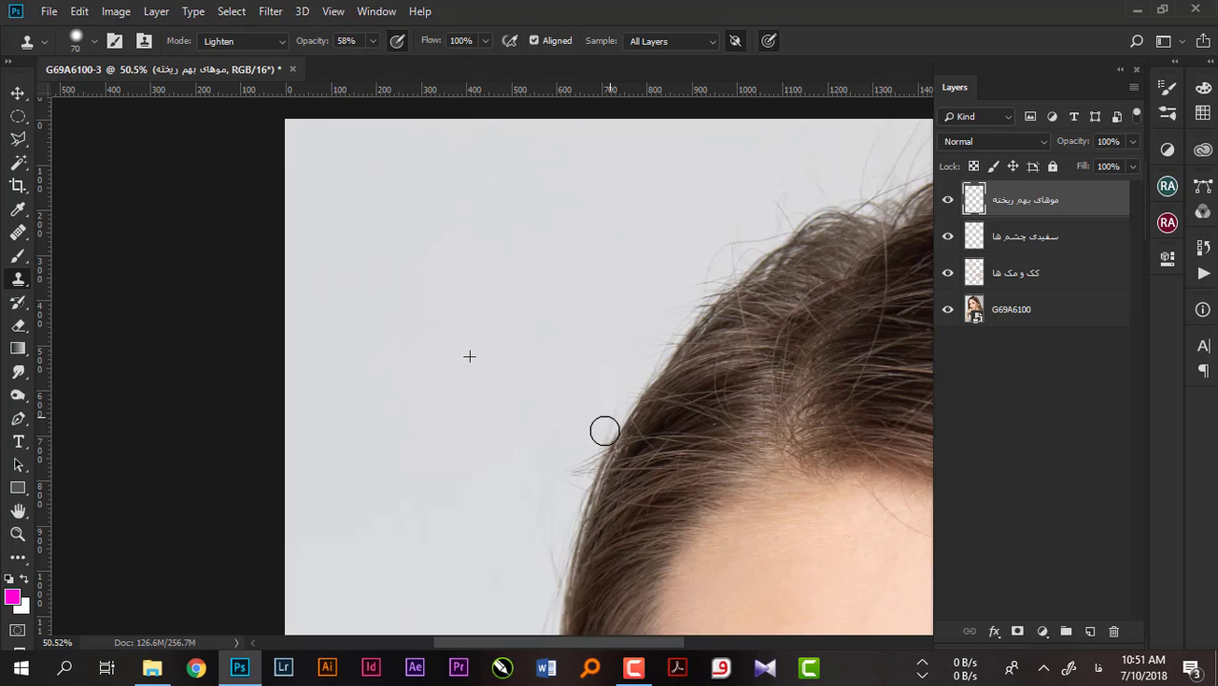
mouse_move(546, 468)
mouse_down()
mouse_move(559, 325)
mouse_move(660, 361)
mouse_up()
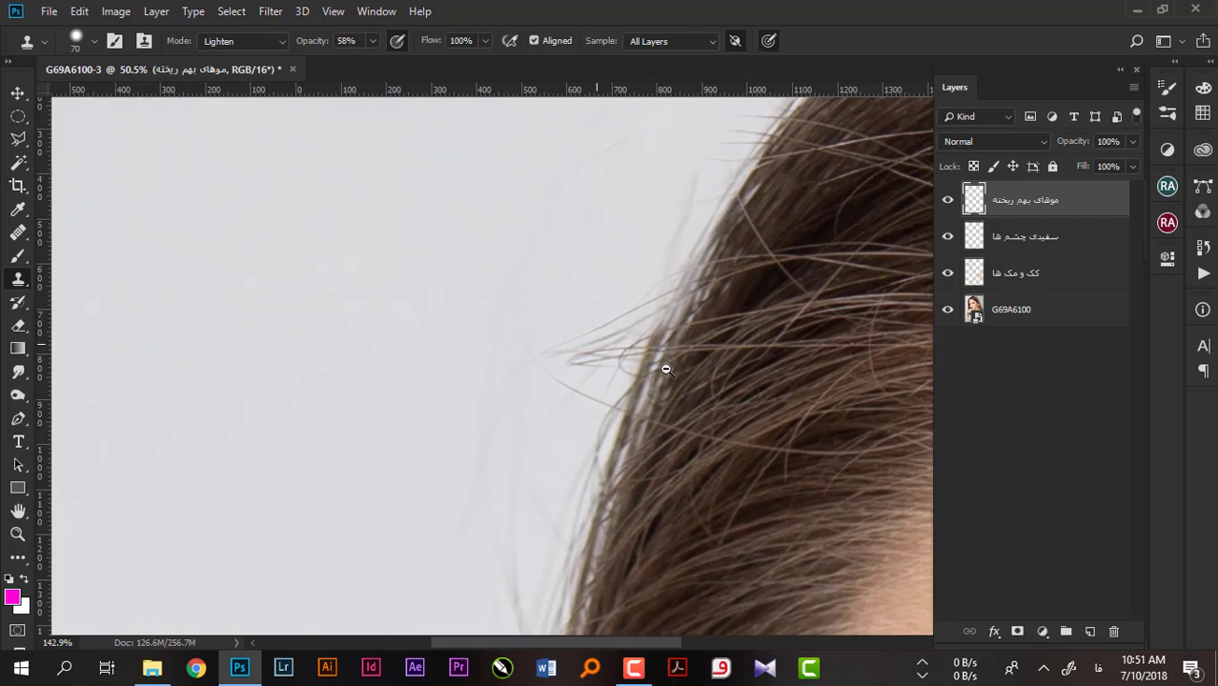
drag(571, 367, 575, 381)
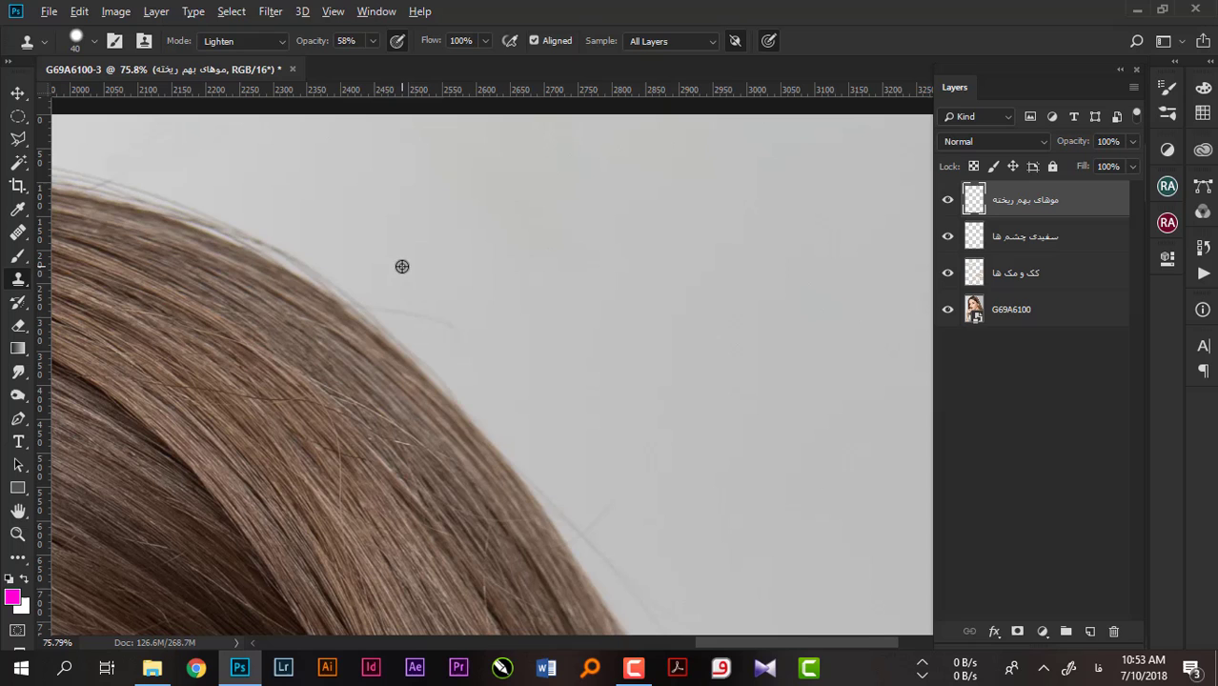
Clone clean background over flyaway strands along the hair's outer edge near the ear
alt+click(402, 266)
drag(394, 307, 427, 318)
mouse_move(611, 510)
mouse_down()
mouse_move(533, 274)
mouse_move(500, 333)
mouse_move(554, 394)
mouse_up()
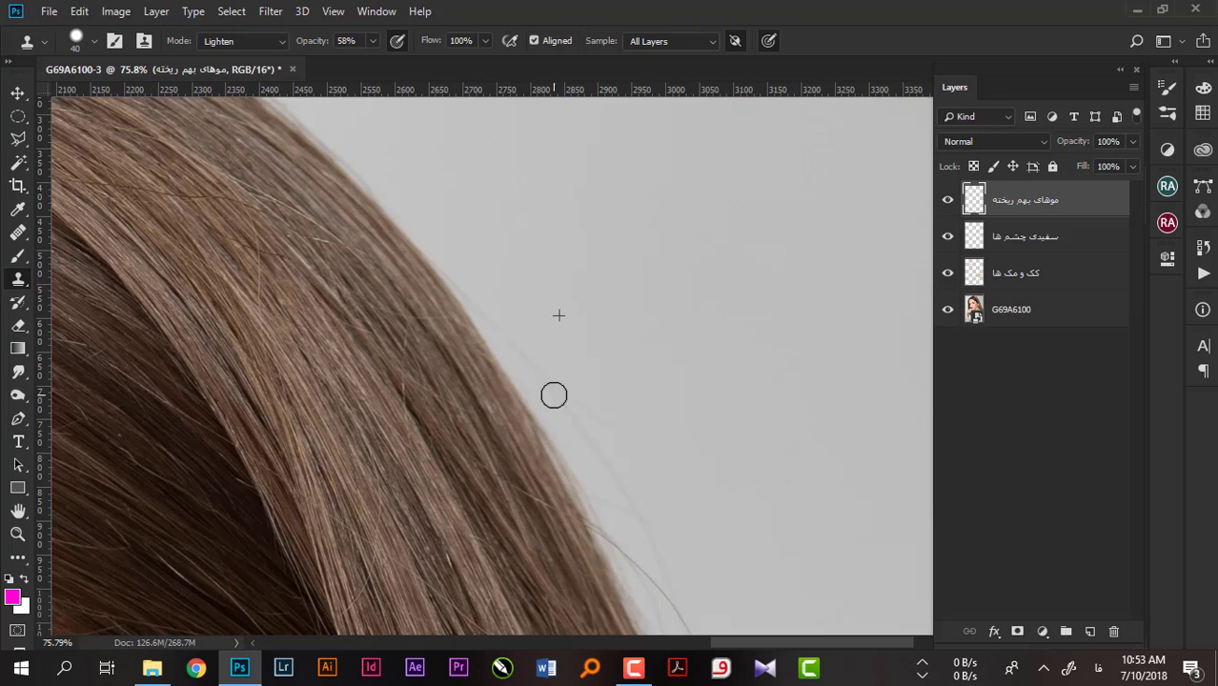
mouse_move(499, 300)
mouse_down()
mouse_move(522, 318)
mouse_move(523, 351)
mouse_move(499, 299)
mouse_up()
drag(557, 389, 601, 460)
scroll(583, 489, right, 1)
drag(552, 322, 559, 296)
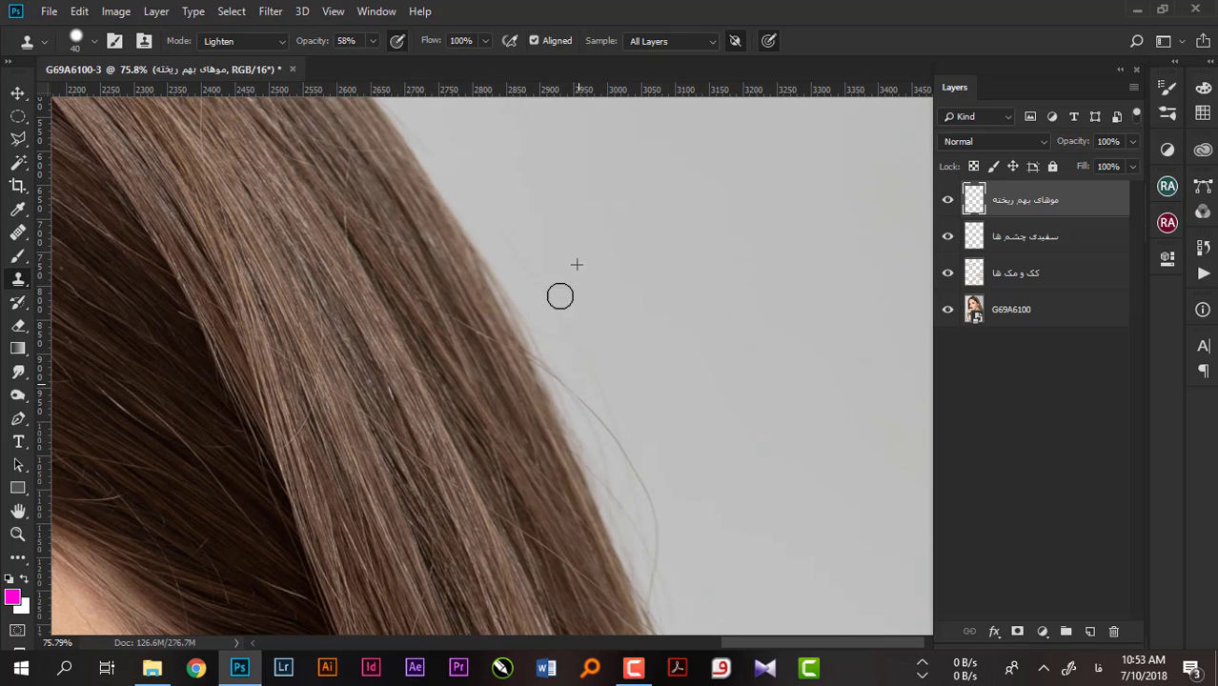
mouse_move(602, 395)
mouse_down()
mouse_move(487, 211)
mouse_move(603, 344)
mouse_up()
mouse_move(536, 237)
mouse_down()
mouse_move(596, 402)
mouse_move(615, 370)
mouse_move(596, 372)
mouse_move(625, 408)
mouse_move(625, 454)
mouse_up()
mouse_move(560, 379)
mouse_down()
mouse_move(622, 435)
mouse_move(601, 402)
mouse_move(606, 460)
mouse_move(644, 459)
mouse_move(650, 547)
mouse_move(586, 280)
mouse_move(533, 231)
mouse_move(609, 378)
mouse_move(566, 226)
mouse_move(584, 362)
mouse_up()
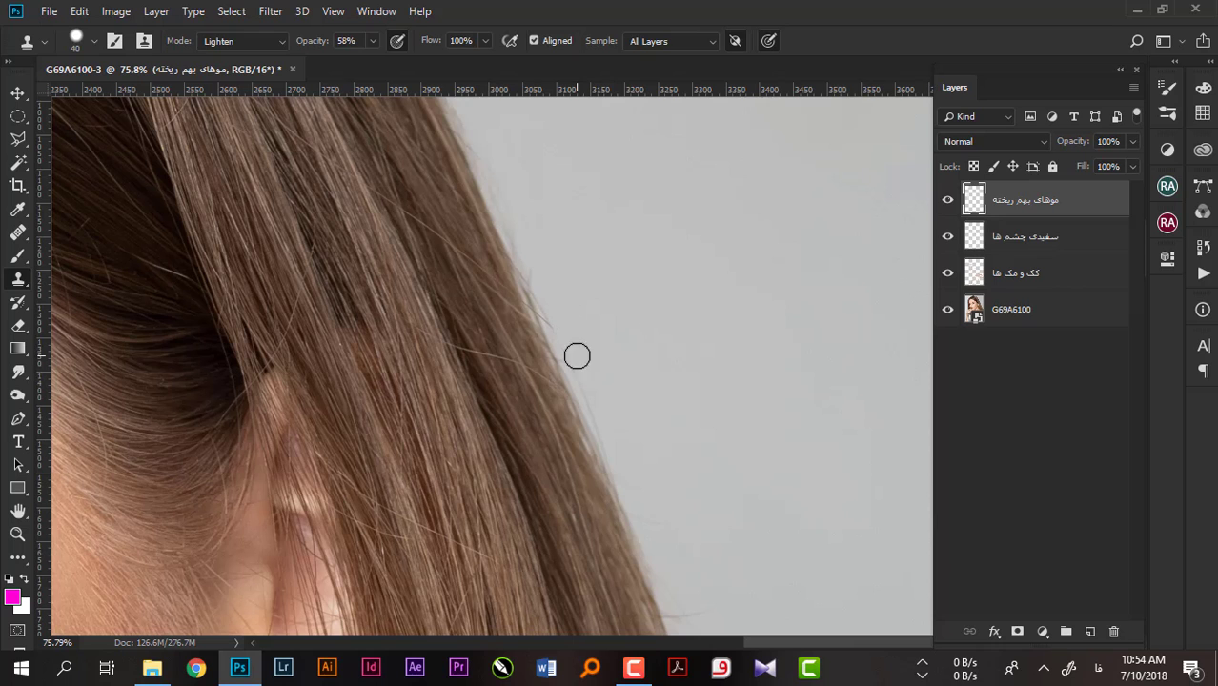
Clone the last stray hairs at the hair edge, then fit the whole portrait on screen
drag(712, 416, 593, 209)
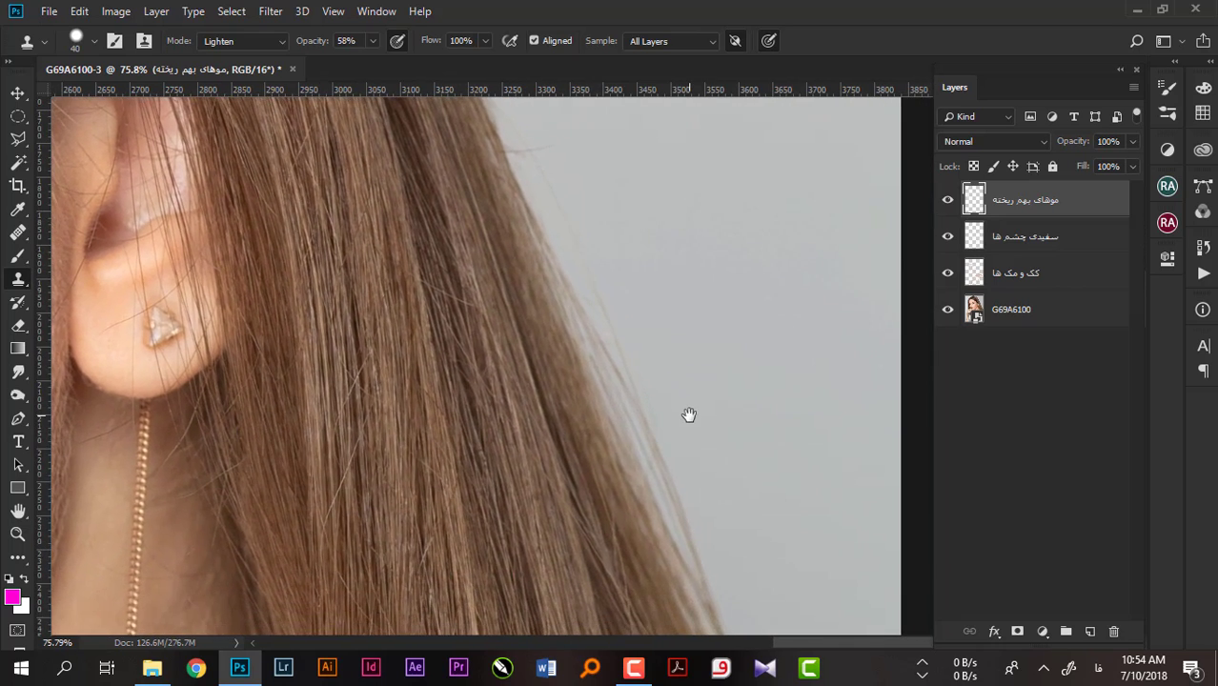
drag(688, 414, 743, 485)
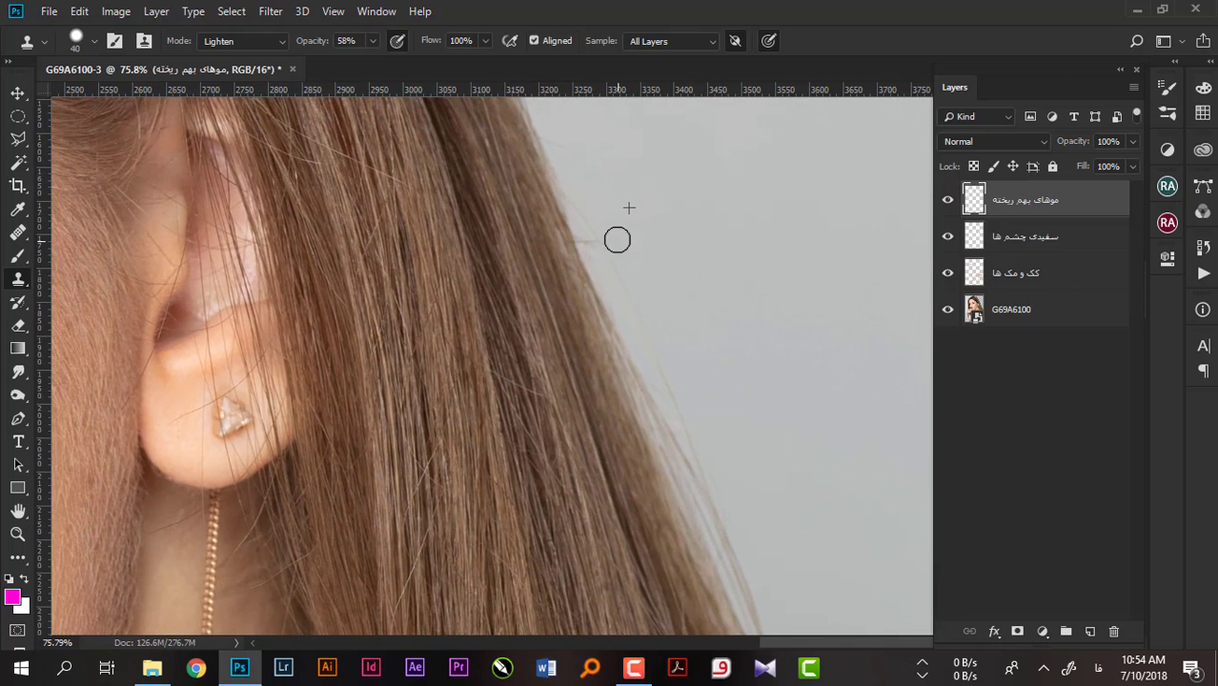
drag(614, 235, 686, 329)
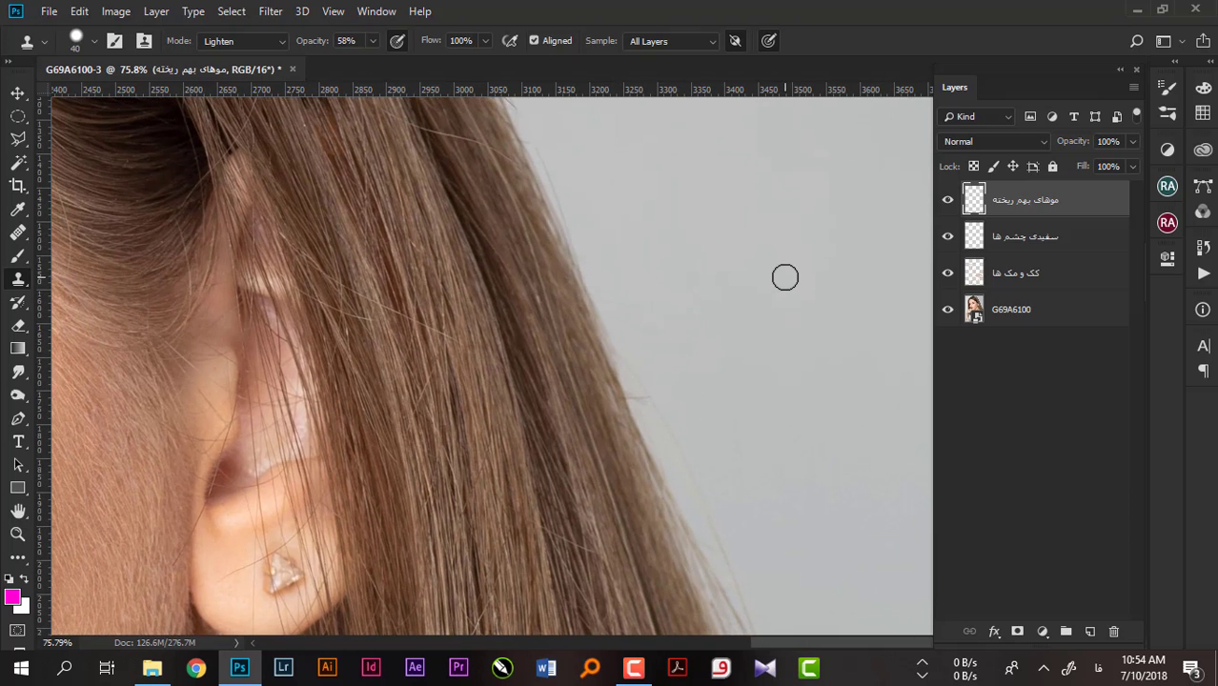
key(ctrl+0)
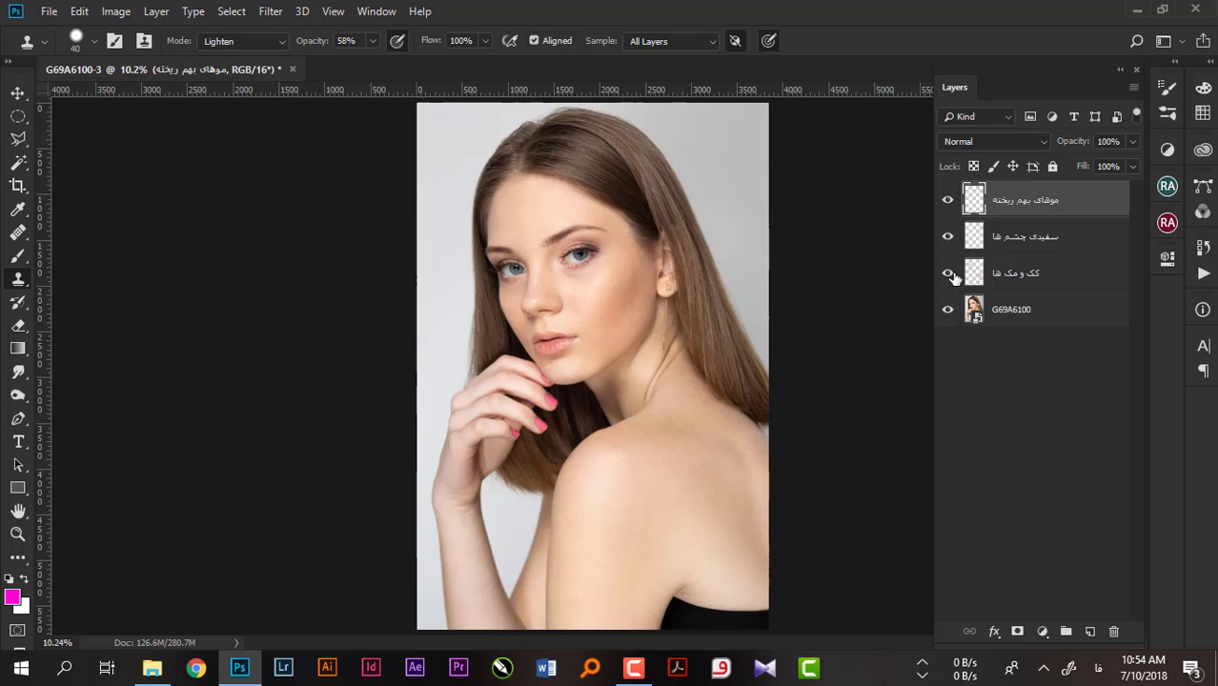
Toggle the stray-hairs layer's visibility to compare before and after, leaving it visible
click(949, 202)
click(949, 201)
click(948, 201)
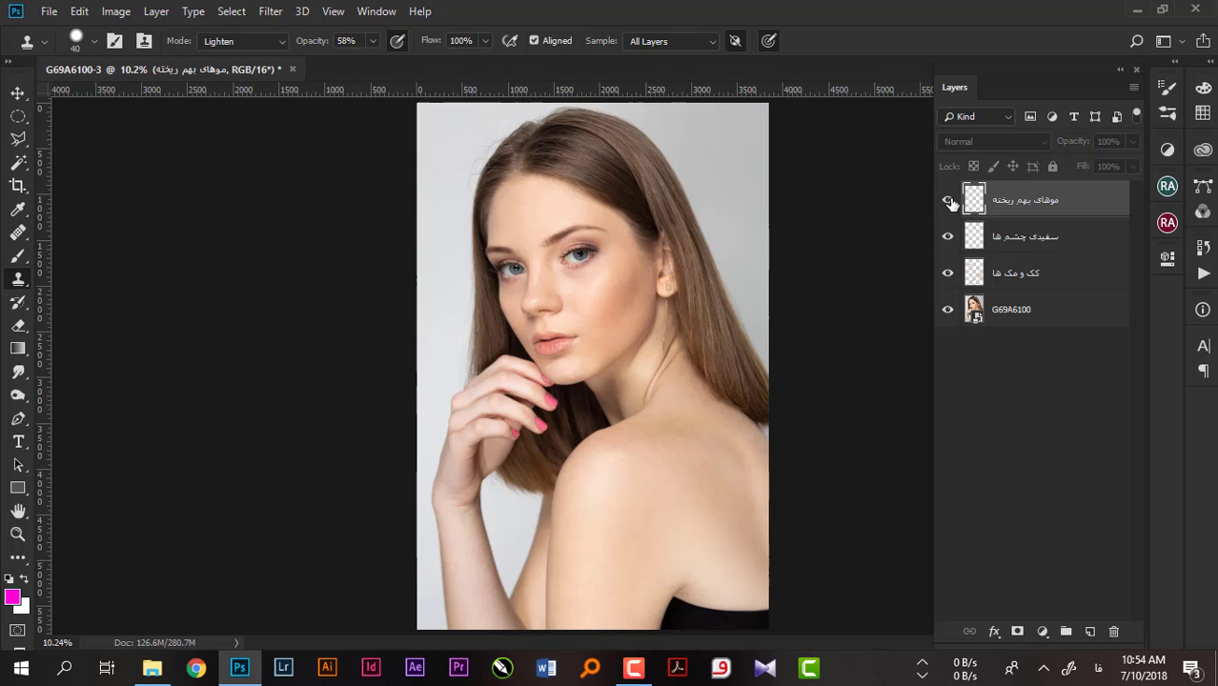
click(948, 201)
click(949, 202)
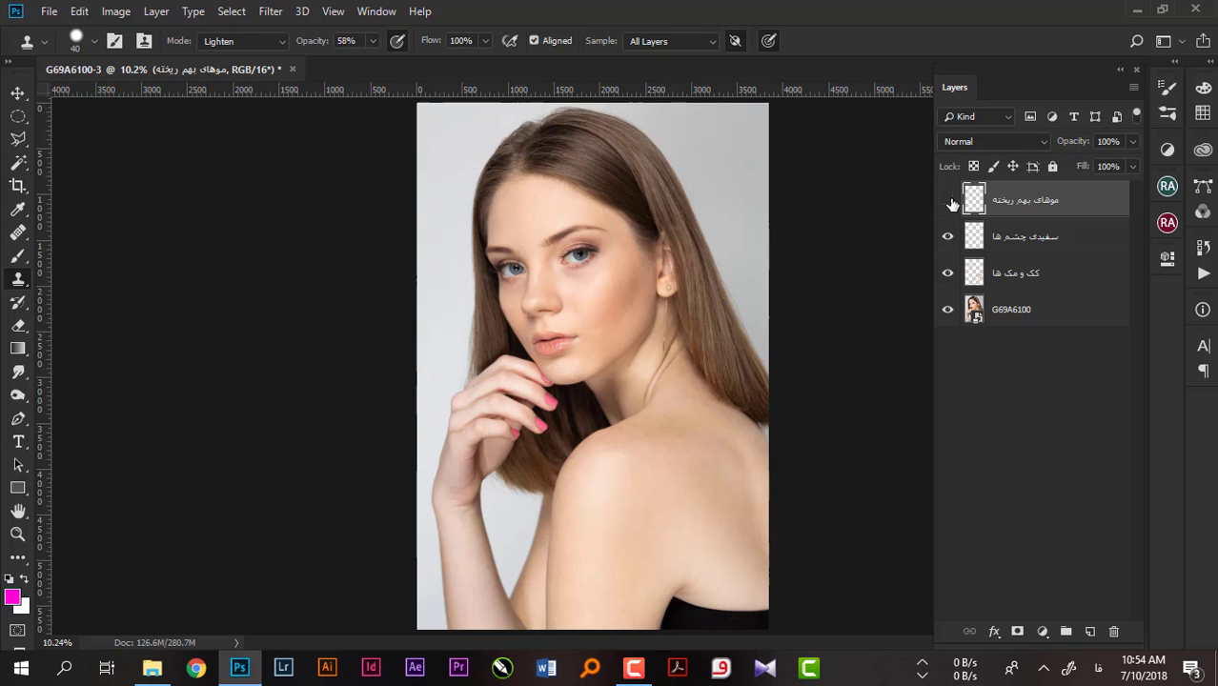
click(948, 201)
Zoom around the ear and face, ending close on the forehead hairline
mouse_move(759, 365)
mouse_down()
mouse_move(810, 337)
mouse_move(819, 306)
mouse_move(765, 324)
mouse_move(846, 320)
mouse_up()
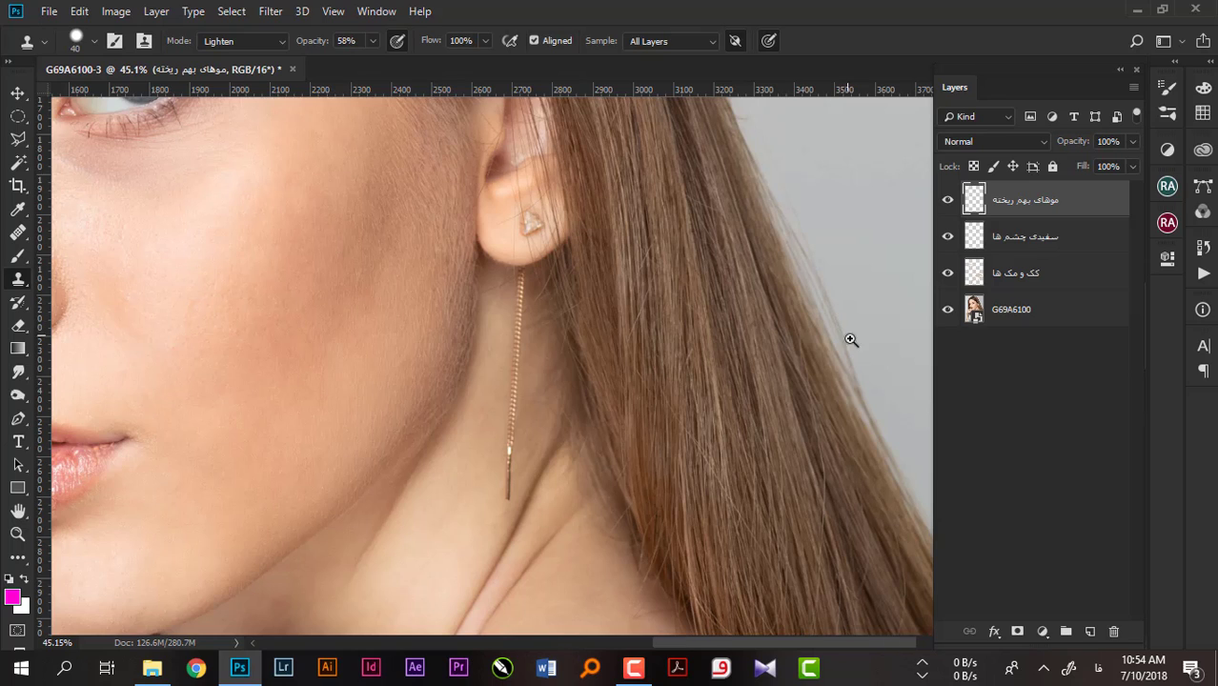
mouse_move(810, 248)
mouse_down()
mouse_move(772, 269)
mouse_move(769, 218)
mouse_up()
drag(799, 177, 819, 174)
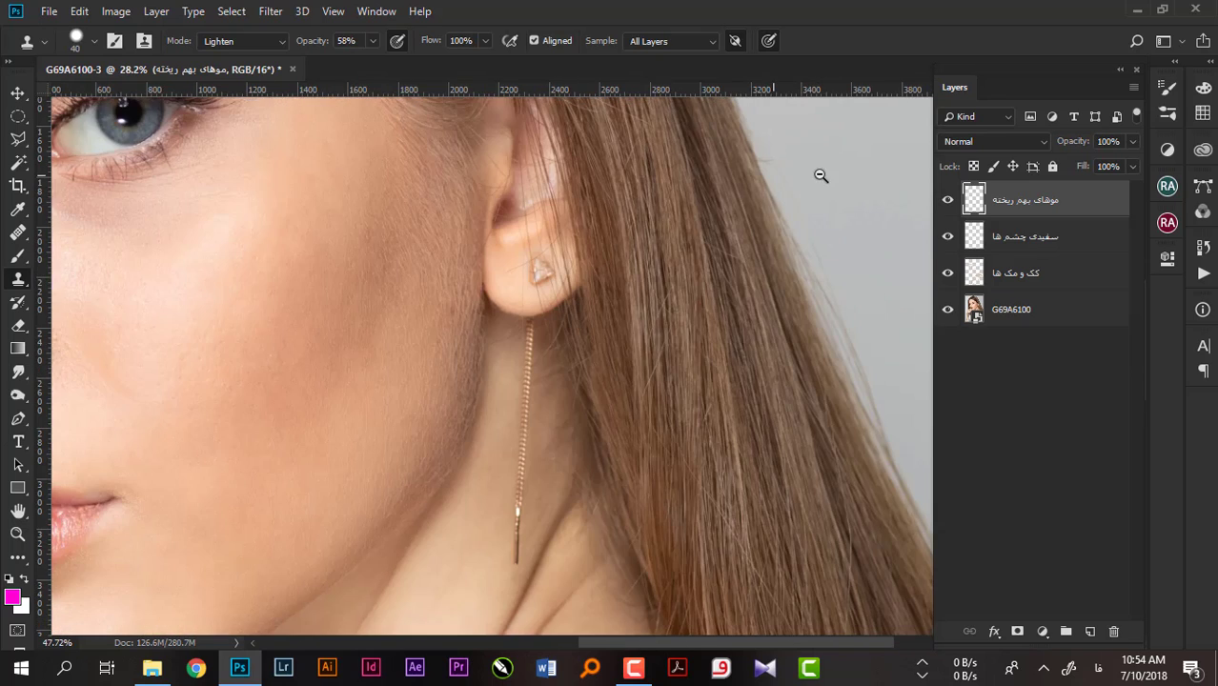
drag(764, 228, 707, 267)
drag(631, 280, 642, 338)
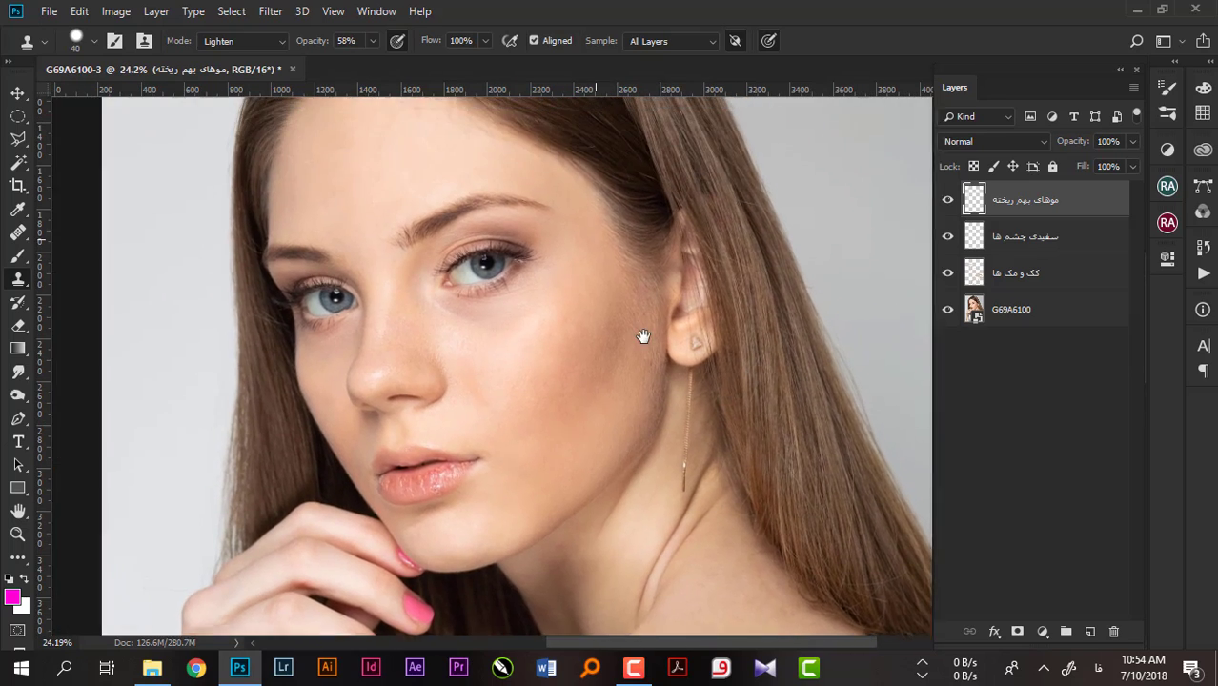
drag(547, 179, 552, 307)
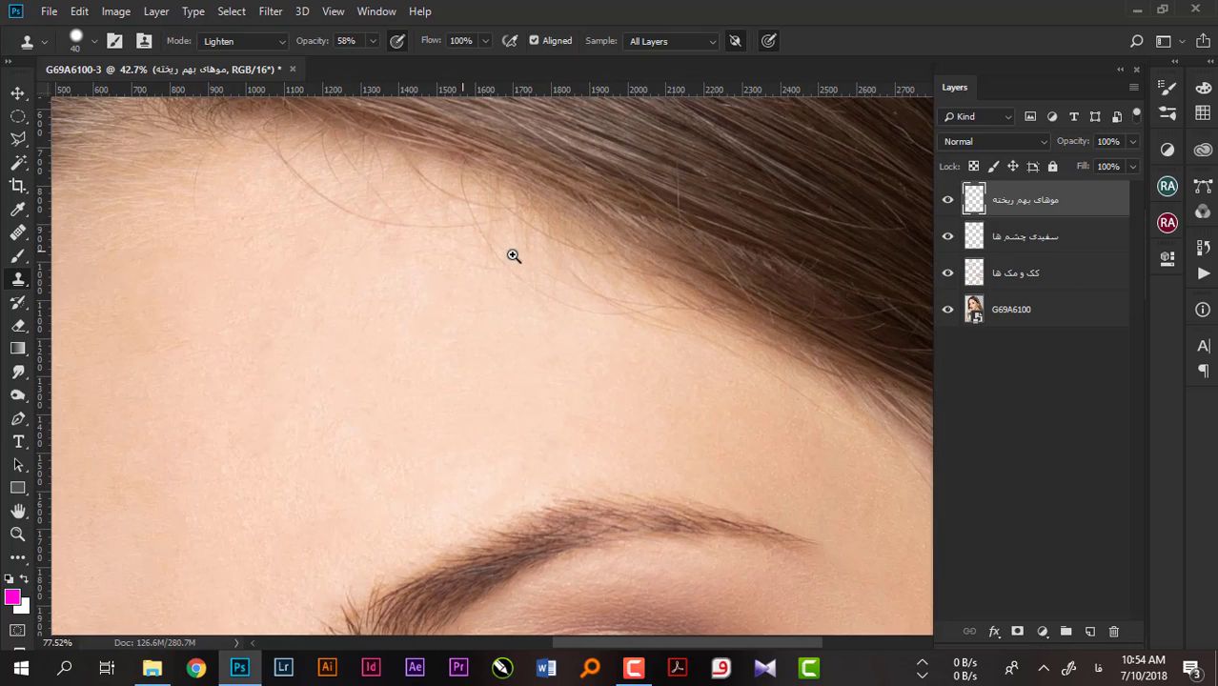
drag(511, 255, 538, 311)
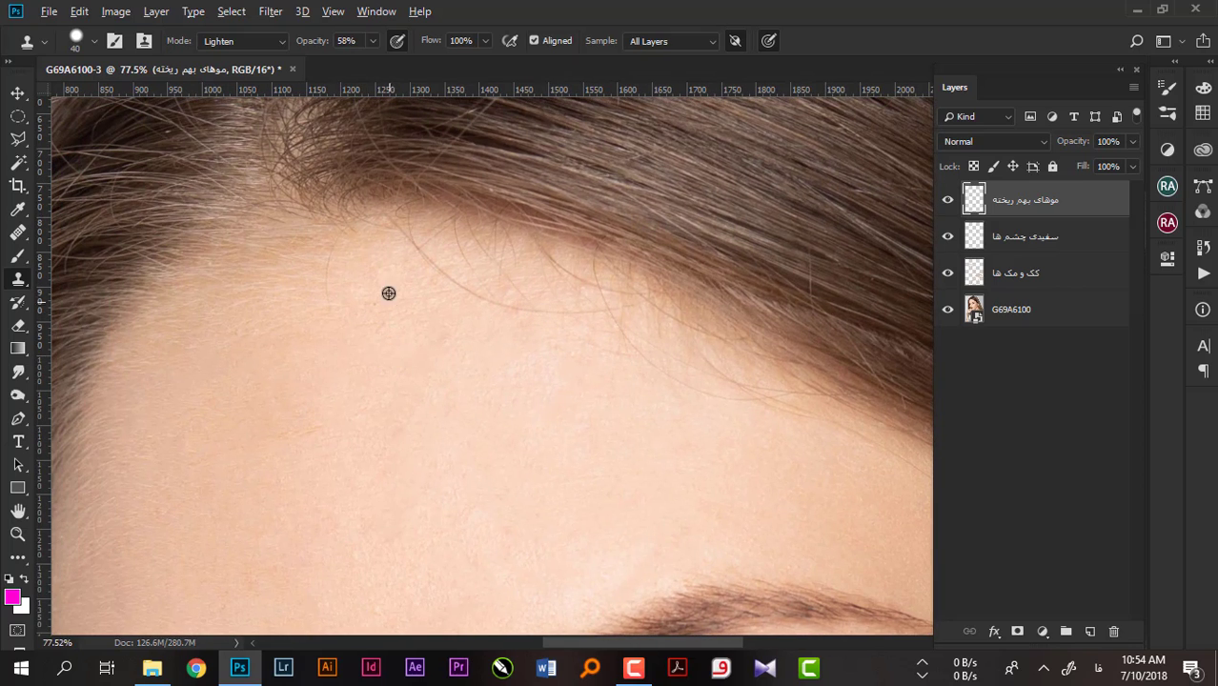
Clone clean skin over forehead hairs, raising clone opacity to 35% and undoing the last stroke
alt+click(363, 251)
mouse_move(332, 268)
mouse_down()
mouse_move(337, 256)
mouse_move(332, 288)
mouse_up()
alt+click(354, 253)
drag(321, 281, 328, 251)
drag(325, 42, 338, 42)
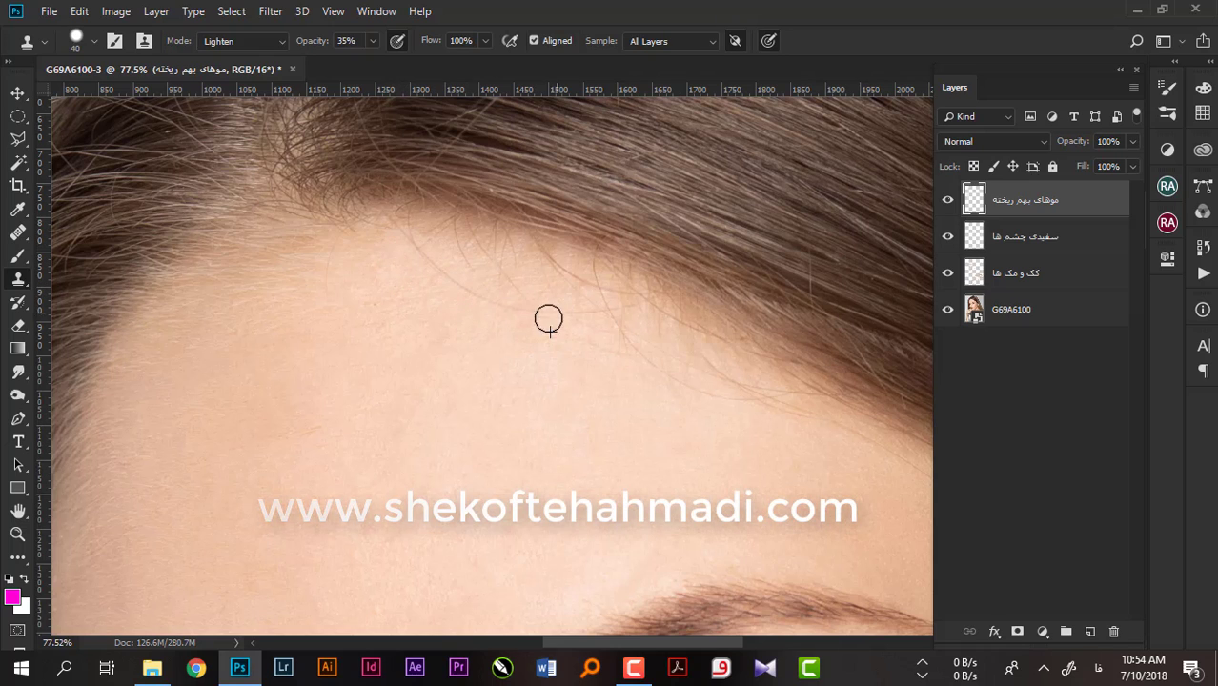
drag(392, 247, 530, 313)
mouse_move(427, 255)
mouse_down()
mouse_move(566, 303)
mouse_move(419, 226)
mouse_move(568, 273)
mouse_up()
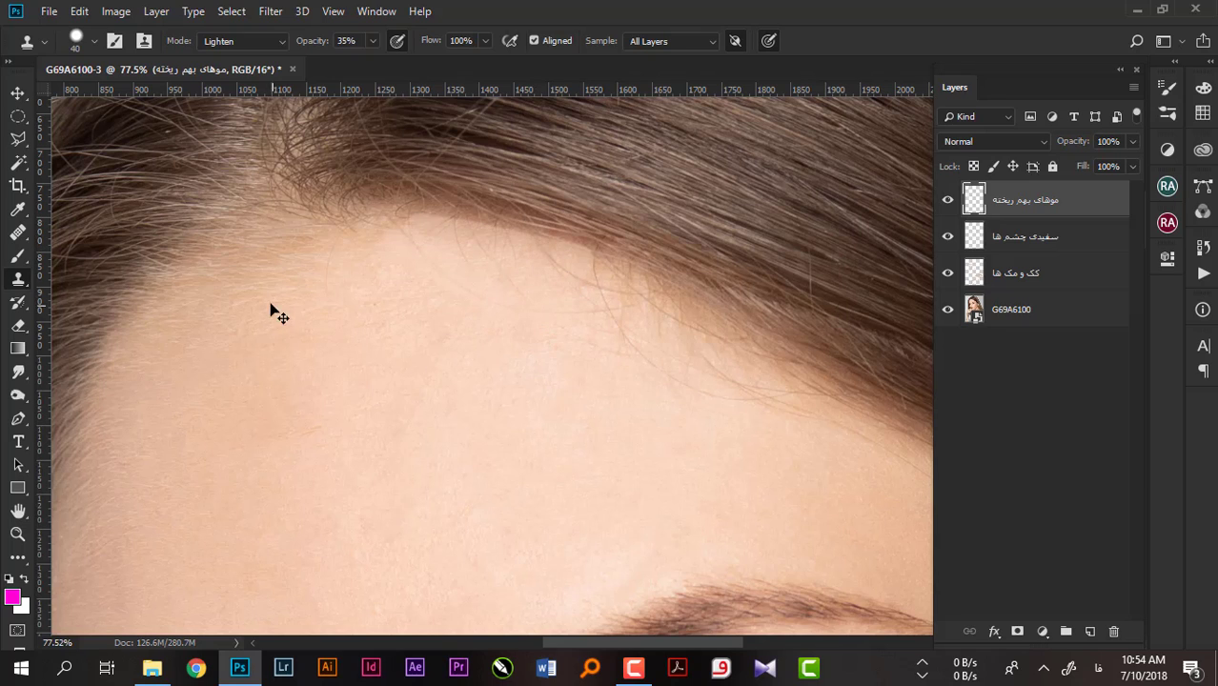
key(ctrl+z)
Lower the brush hardness for softer edges and pick a new forehead clone source
right_click(371, 290)
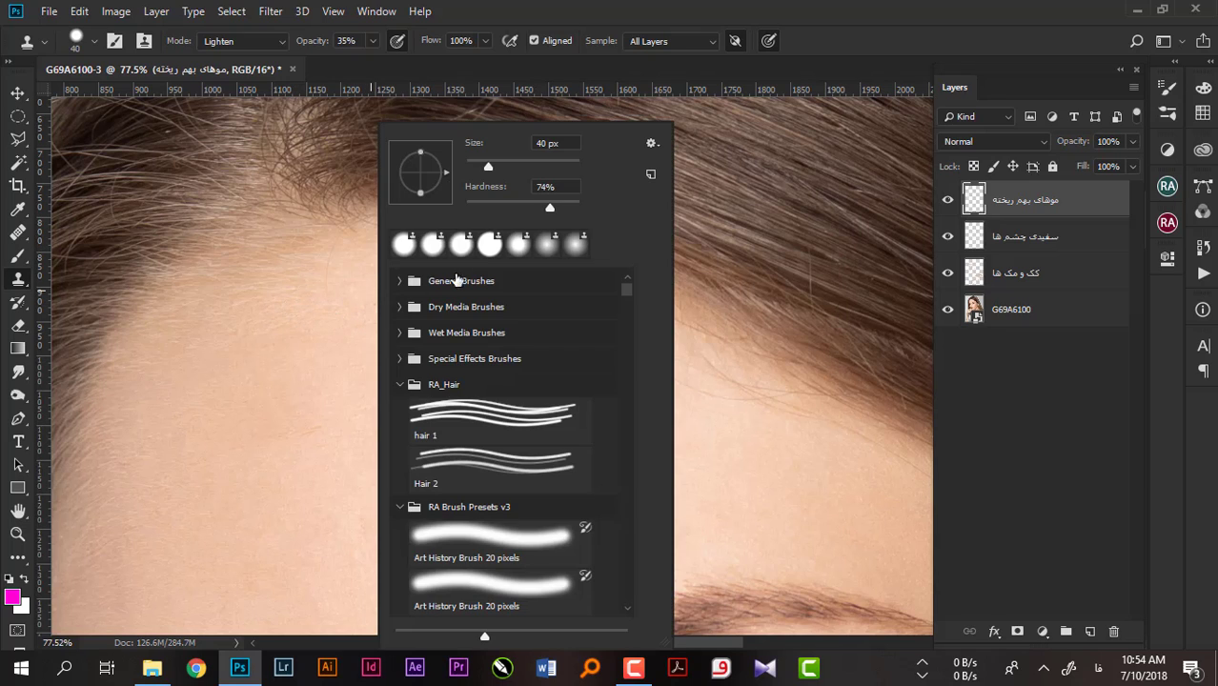
drag(482, 209, 478, 209)
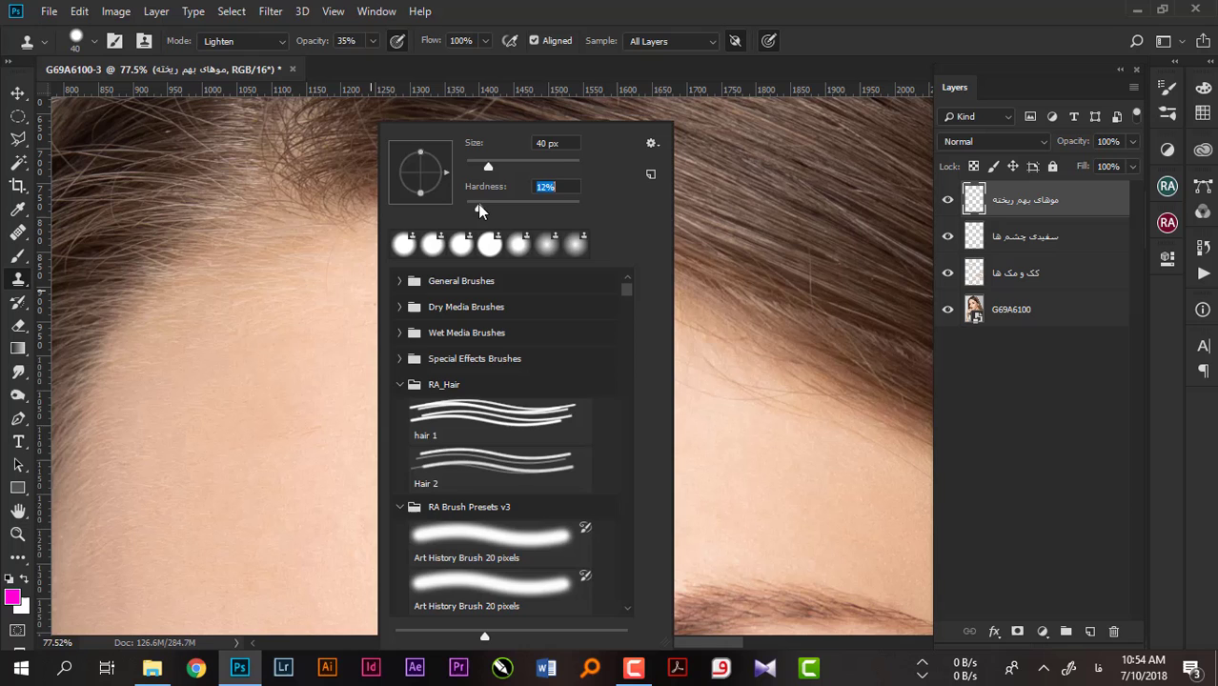
click(593, 63)
drag(553, 286, 480, 246)
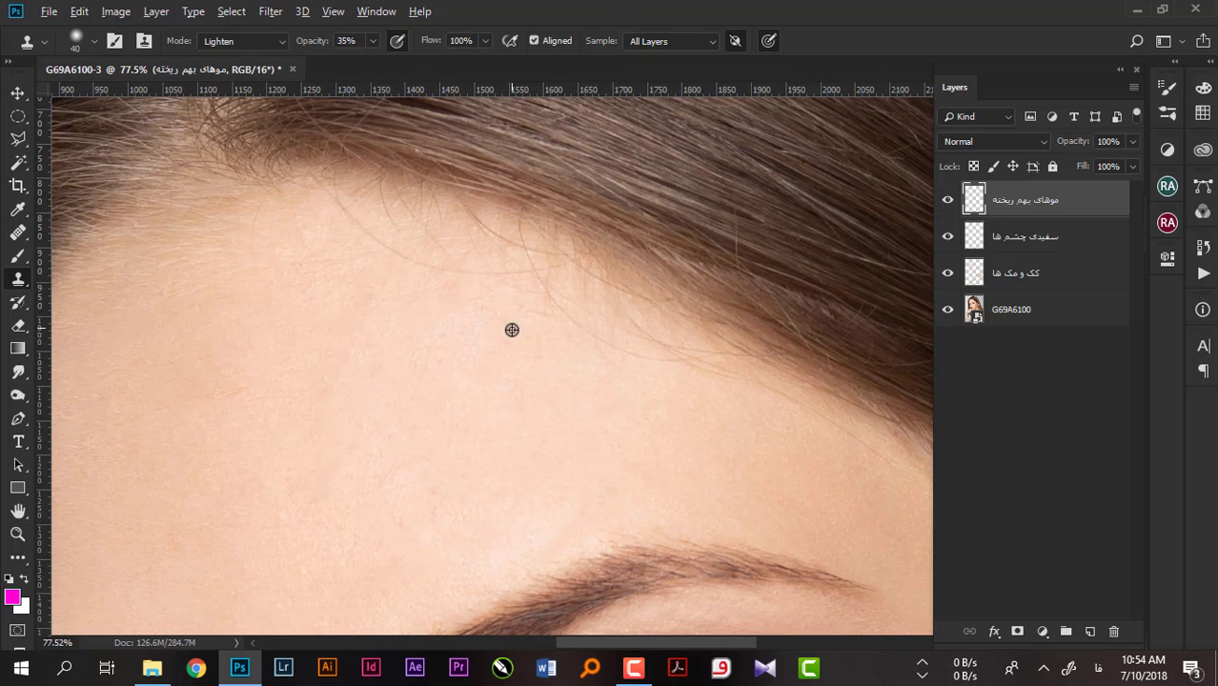
alt+click(588, 379)
alt+click(665, 390)
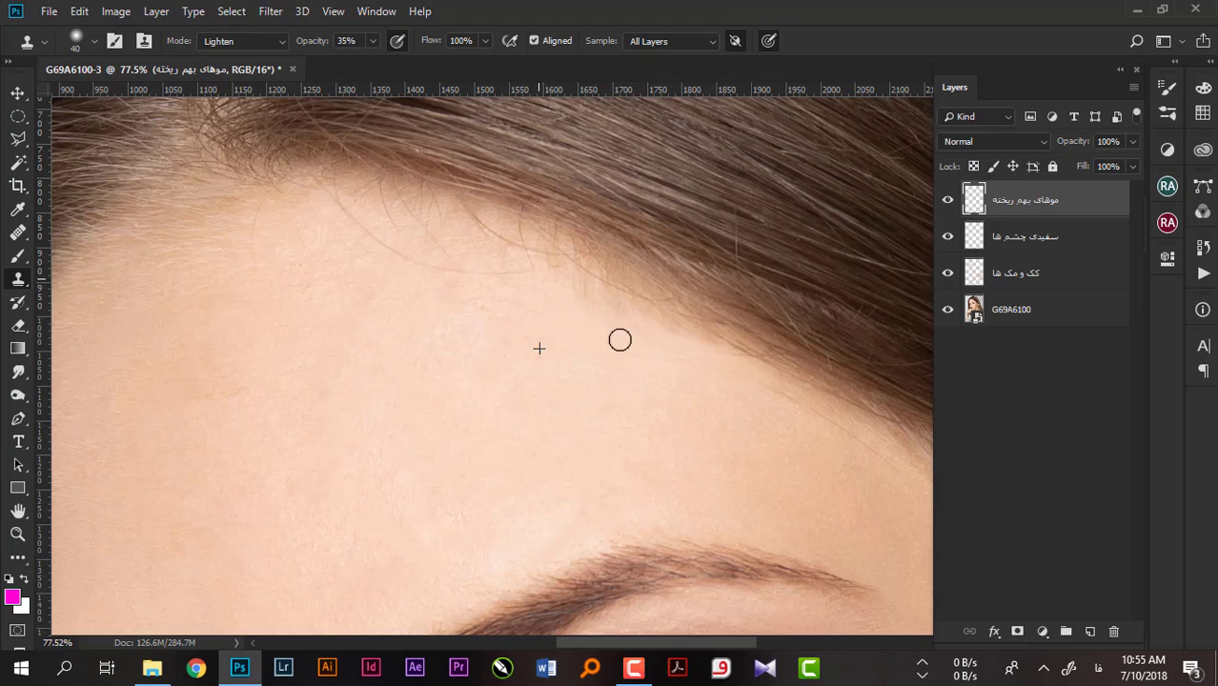
scroll(505, 338, up, 2)
scroll(419, 329, left, 3)
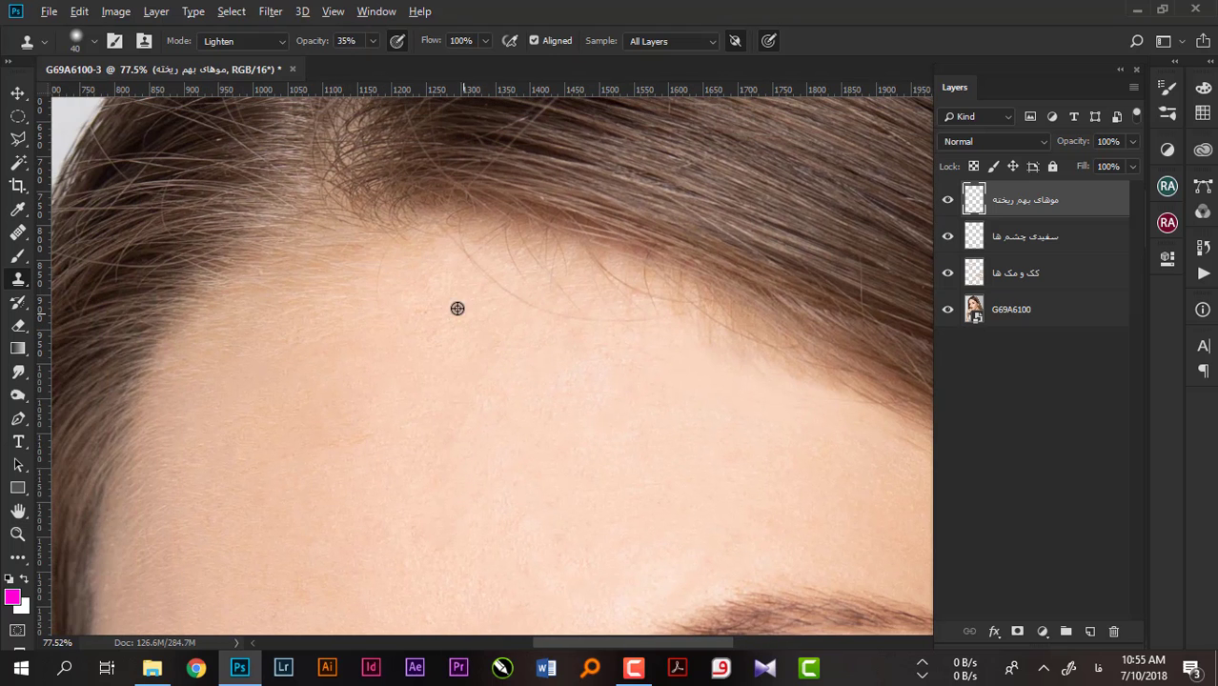
Paint out the stray hairs at the hairline, undoing an overly bright stroke and resampling clean skin
drag(459, 248, 557, 325)
drag(460, 245, 540, 310)
mouse_move(472, 264)
mouse_down()
mouse_move(583, 333)
mouse_move(555, 281)
mouse_up()
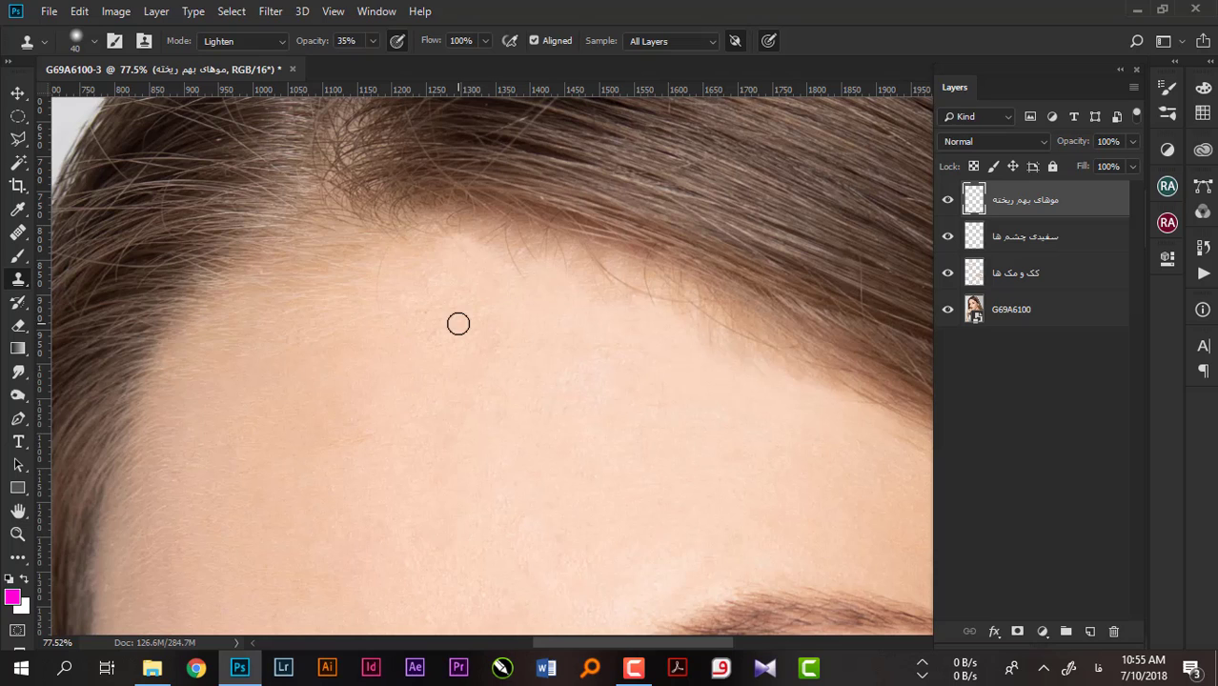
mouse_move(485, 237)
mouse_down()
mouse_move(620, 264)
mouse_move(476, 267)
mouse_up()
key(ctrl+z)
alt+click(506, 342)
mouse_move(506, 249)
mouse_down()
mouse_move(474, 246)
mouse_move(707, 313)
mouse_move(794, 372)
mouse_move(662, 344)
mouse_move(767, 370)
mouse_move(618, 318)
mouse_move(786, 385)
mouse_up()
Clone clean skin over the wispy hairs along the temple hairline, resampling the source several times
scroll(667, 377, left, 3)
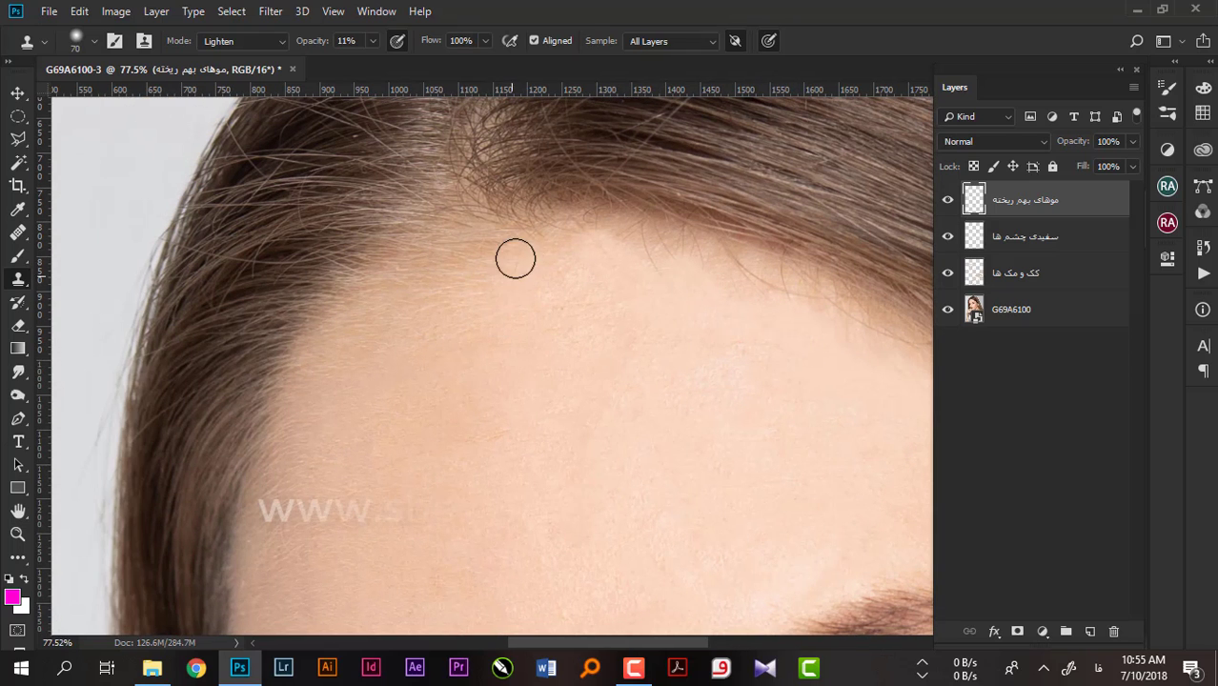
mouse_move(479, 277)
mouse_down()
mouse_move(376, 291)
mouse_move(490, 264)
mouse_move(427, 342)
mouse_up()
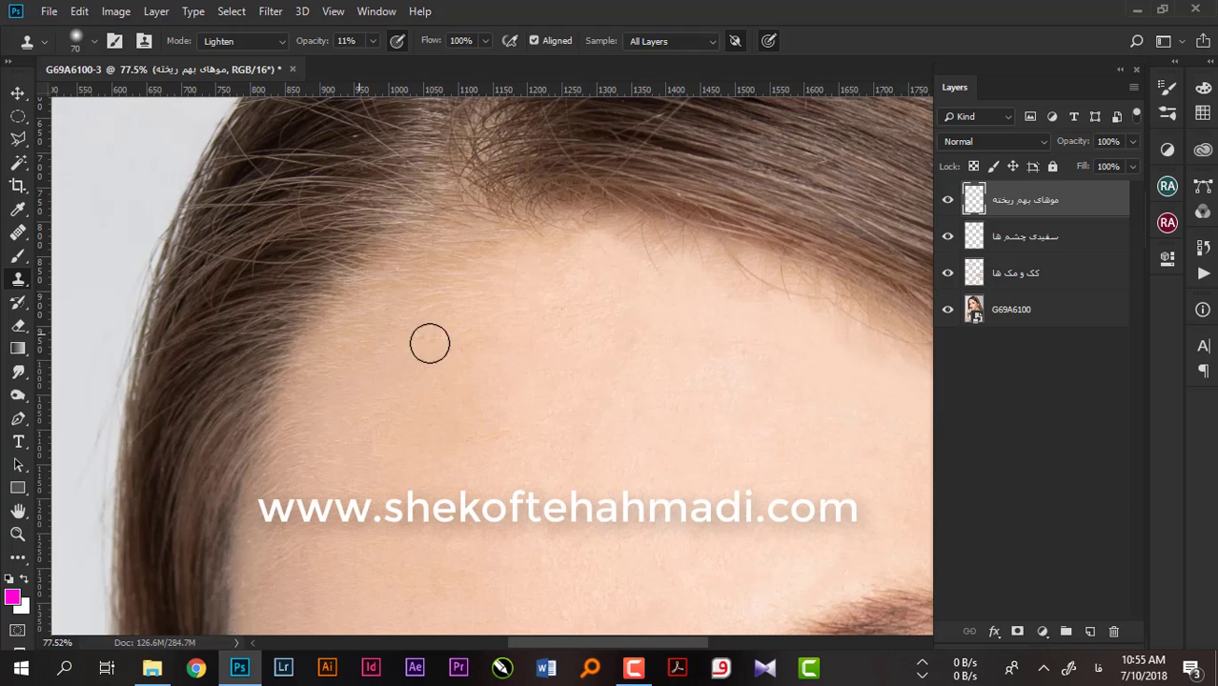
drag(692, 348, 293, 293)
scroll(508, 302, right, 3)
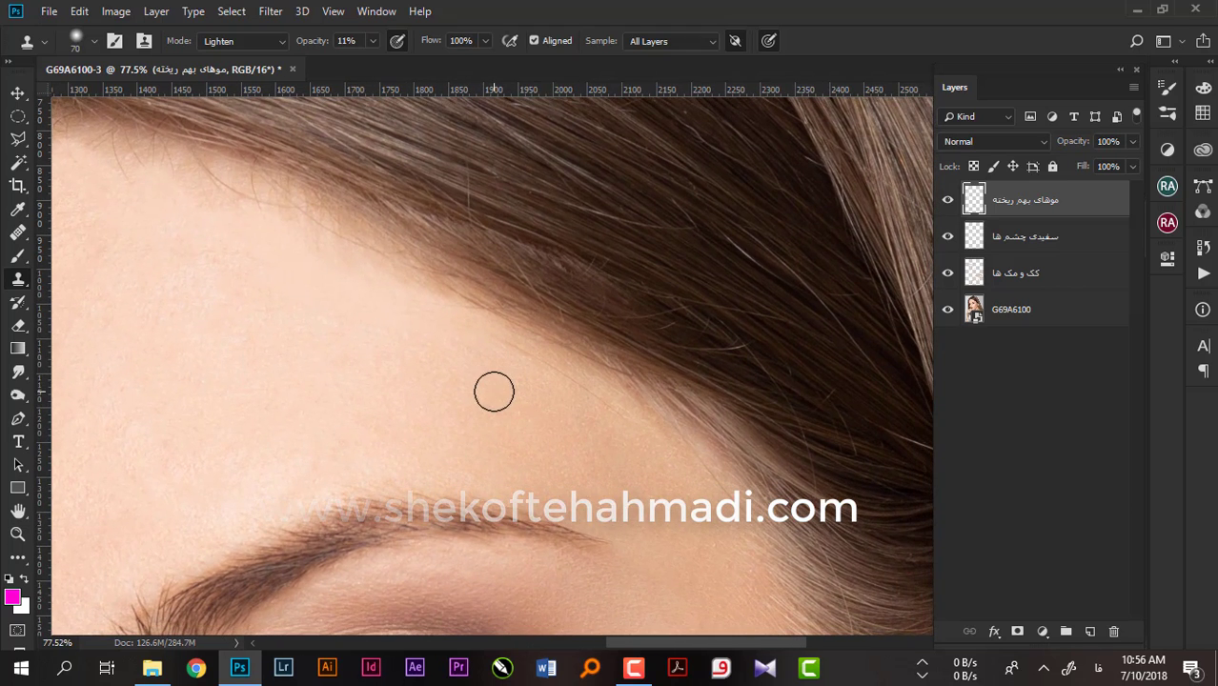
alt+click(463, 386)
mouse_move(480, 359)
mouse_down()
mouse_move(539, 357)
mouse_move(484, 351)
mouse_move(641, 427)
mouse_move(485, 357)
mouse_move(628, 425)
mouse_up()
alt+click(561, 413)
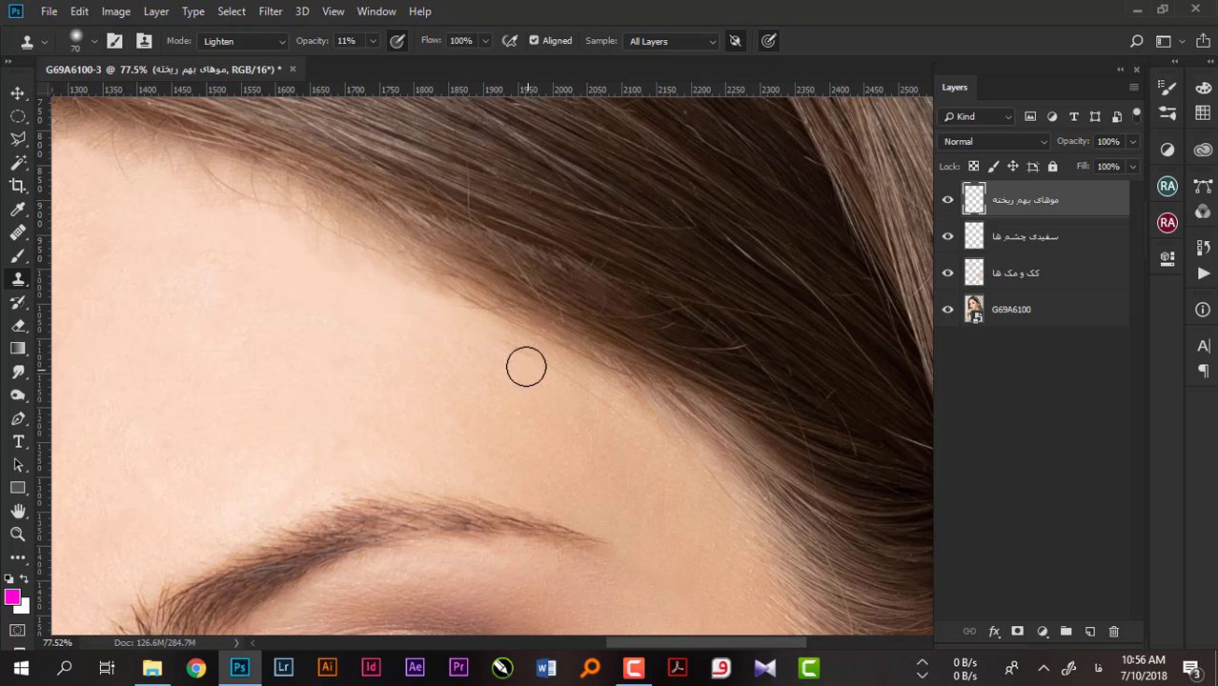
mouse_move(525, 366)
mouse_down()
mouse_move(605, 402)
mouse_move(486, 357)
mouse_move(612, 408)
mouse_up()
alt+click(626, 459)
drag(681, 463, 734, 513)
drag(657, 495, 668, 394)
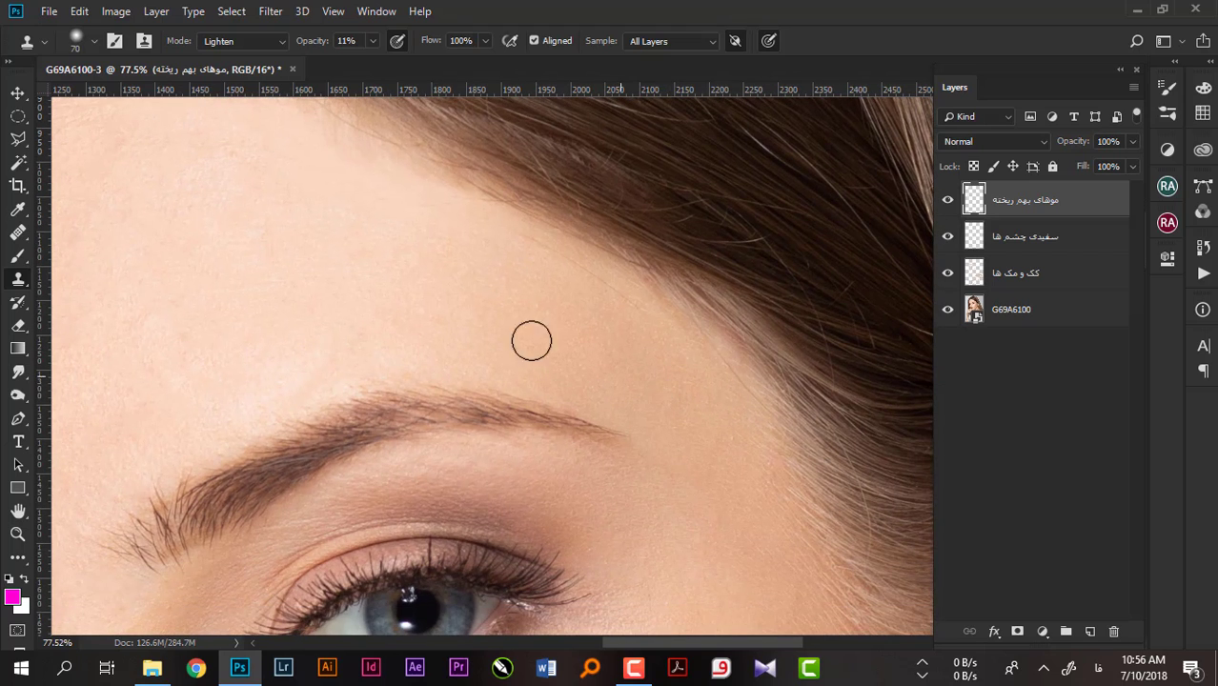
Switch the Clone Stamp mode to Normal and clone out hairs above the eyebrow
click(229, 41)
click(228, 56)
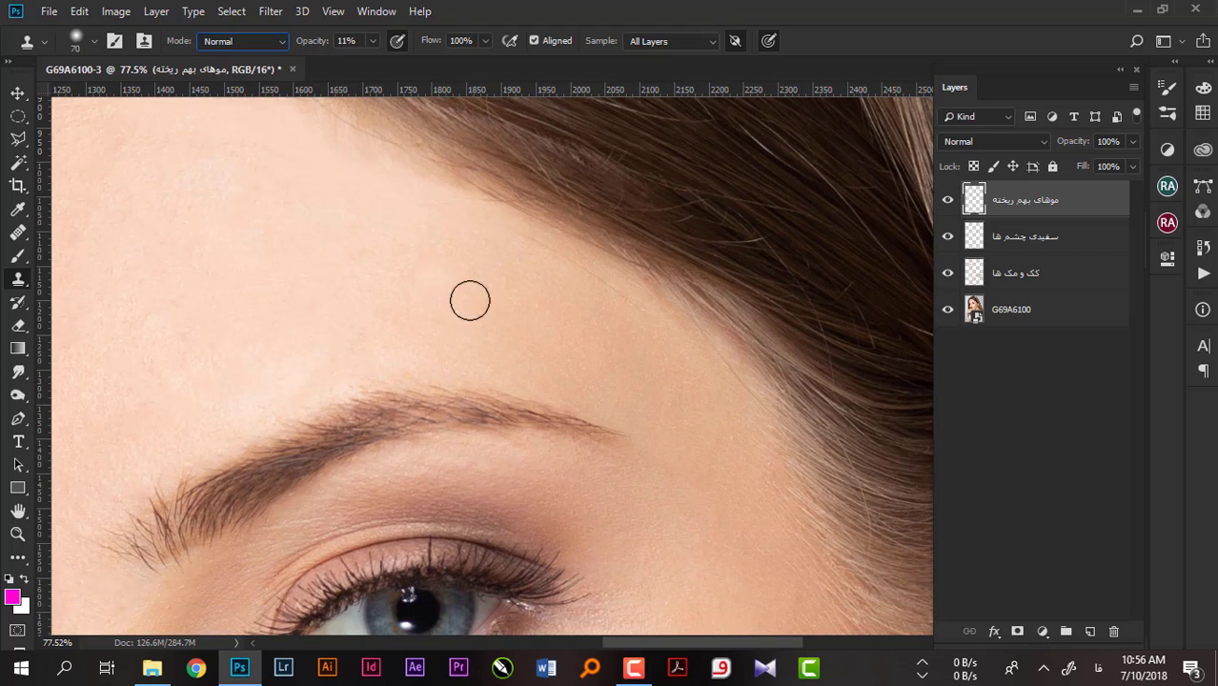
alt+click(498, 302)
drag(527, 236, 638, 296)
Set the Clone Stamp back to Lighten with a size-40 brush and clear fine temple hairs
click(271, 45)
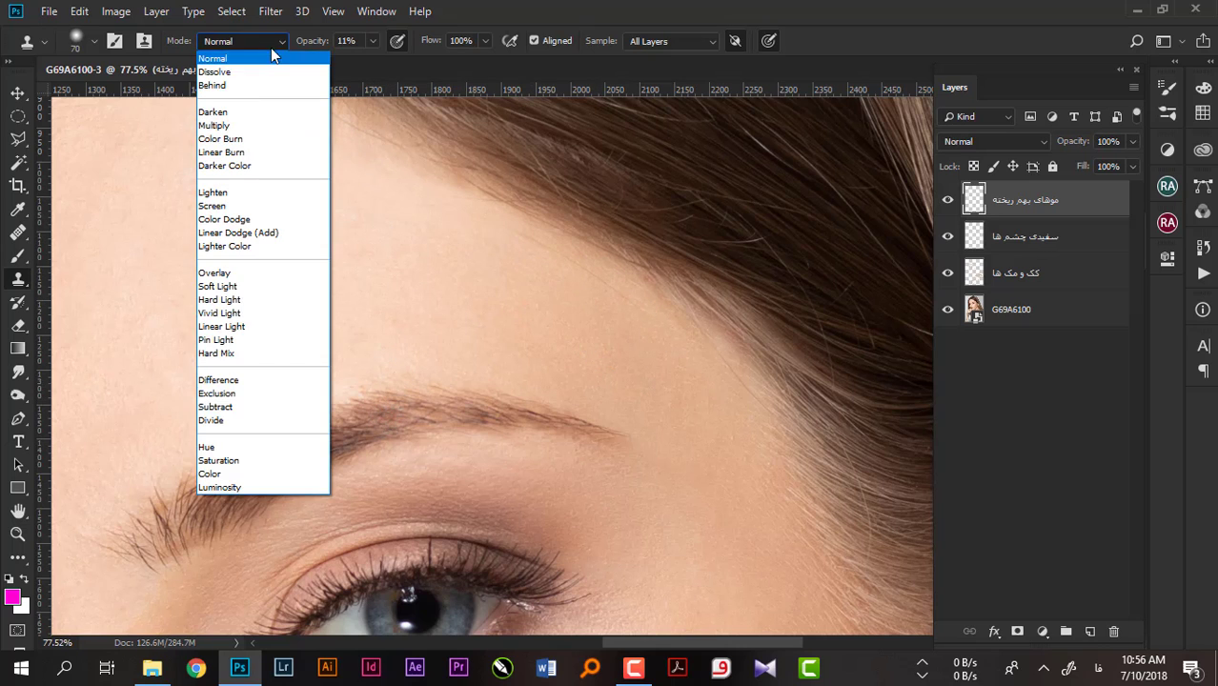
click(213, 192)
drag(537, 257, 587, 272)
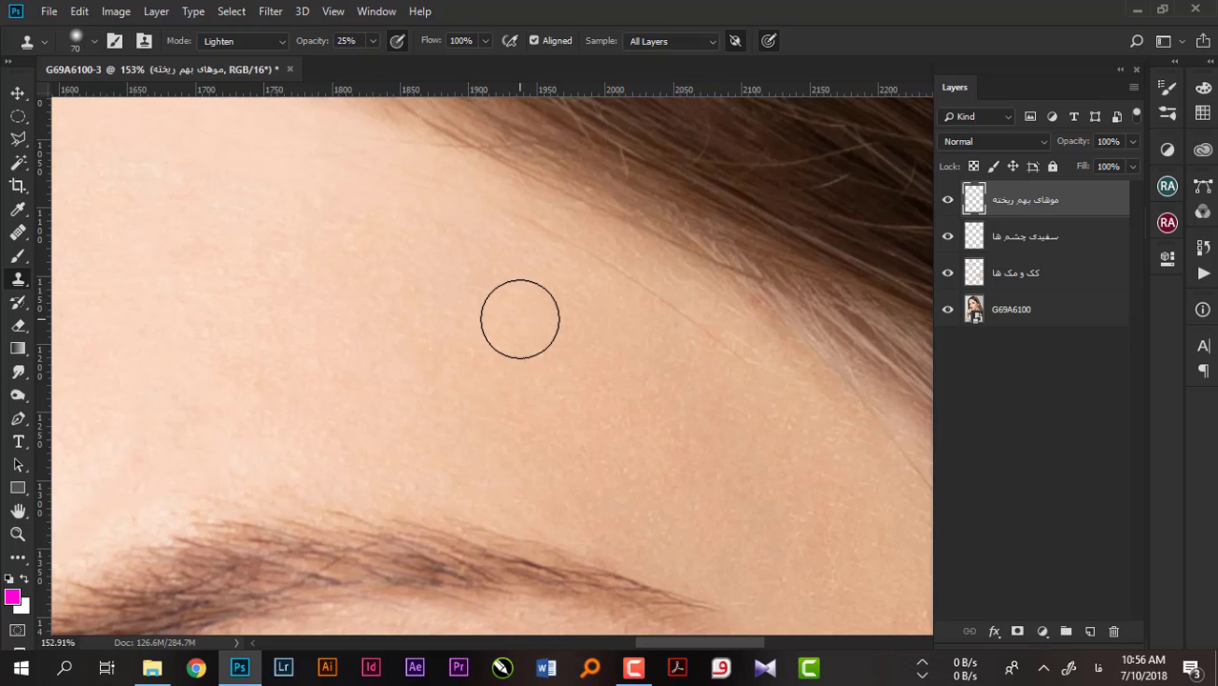
key(bracketleft)
key(bracketleft)
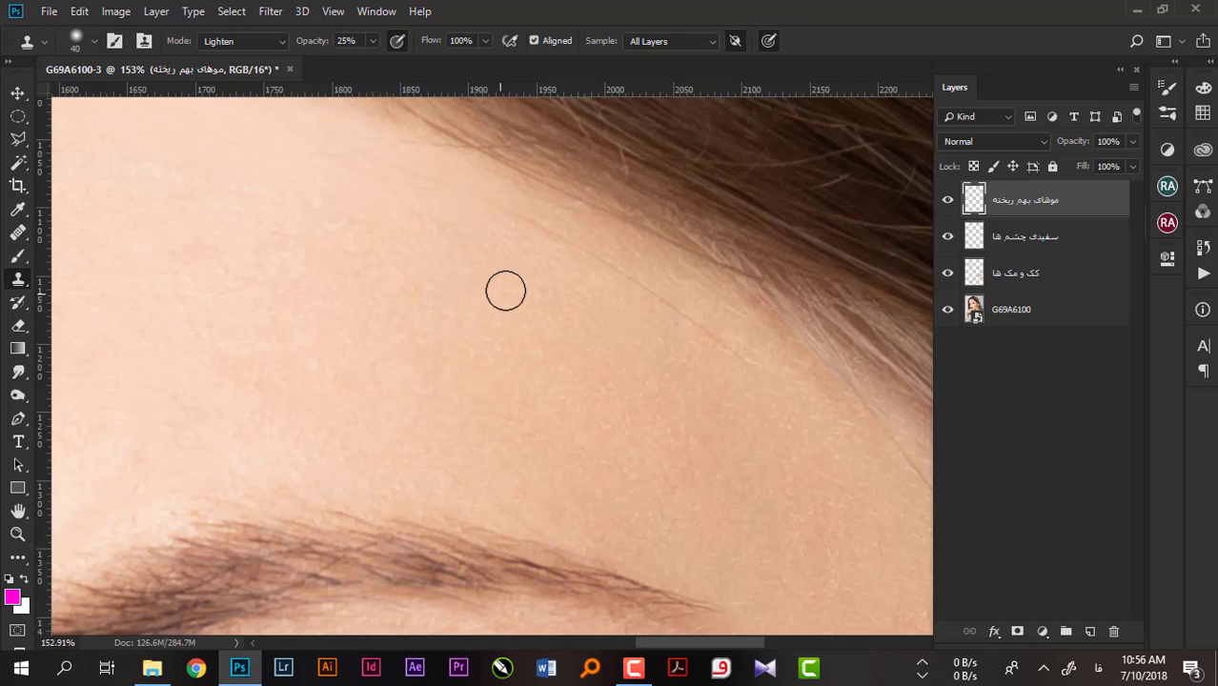
alt+click(488, 270)
mouse_move(505, 224)
mouse_down()
mouse_move(727, 357)
mouse_move(531, 239)
mouse_move(744, 340)
mouse_move(476, 217)
mouse_move(687, 327)
mouse_up()
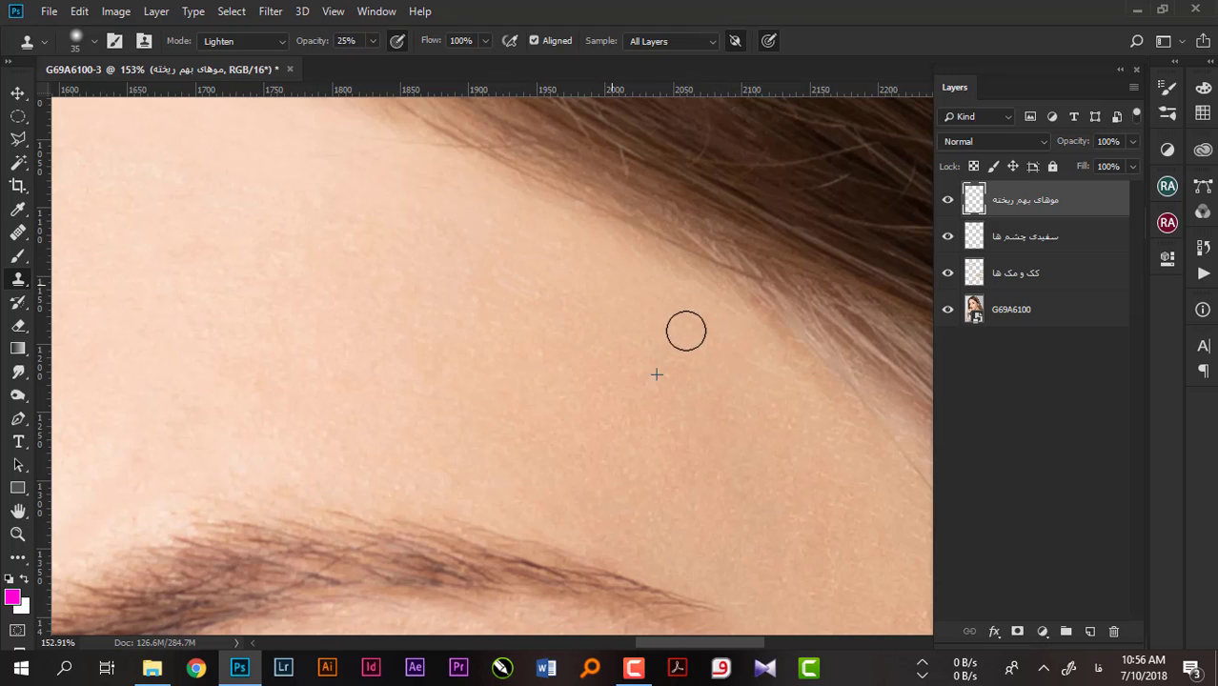
mouse_move(517, 321)
mouse_down()
mouse_move(518, 369)
mouse_move(623, 398)
mouse_up()
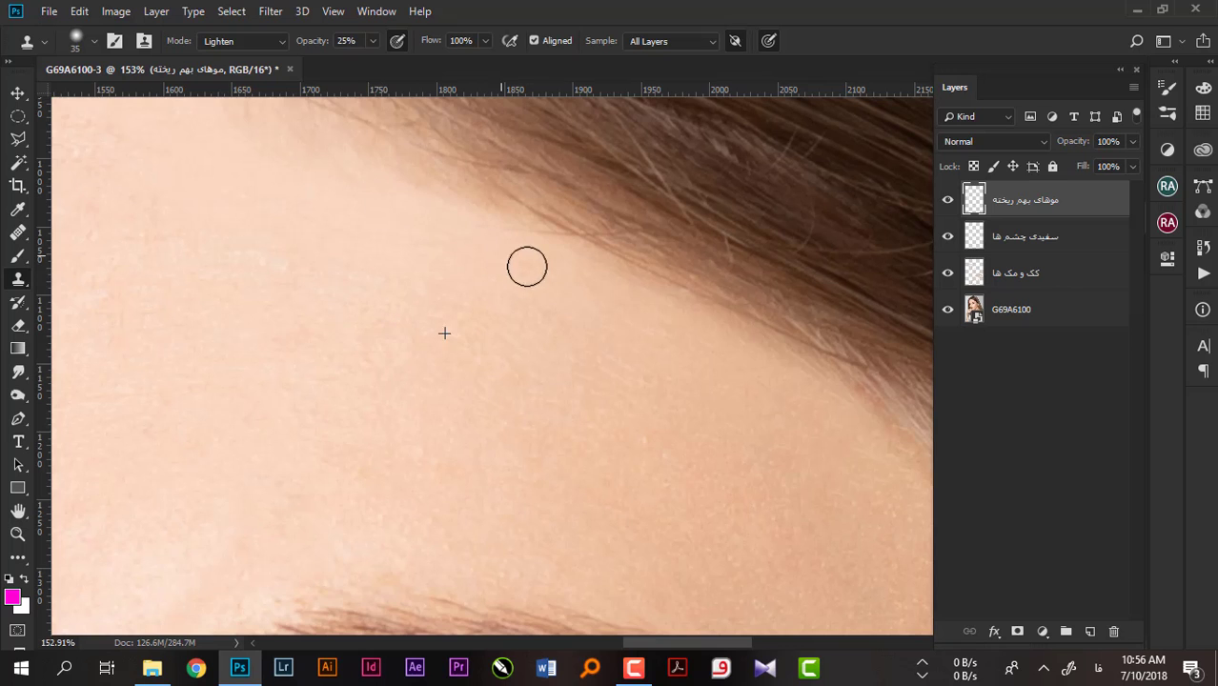
Clone forehead skin over the remaining stray hairs along the full hairline
alt+click(389, 258)
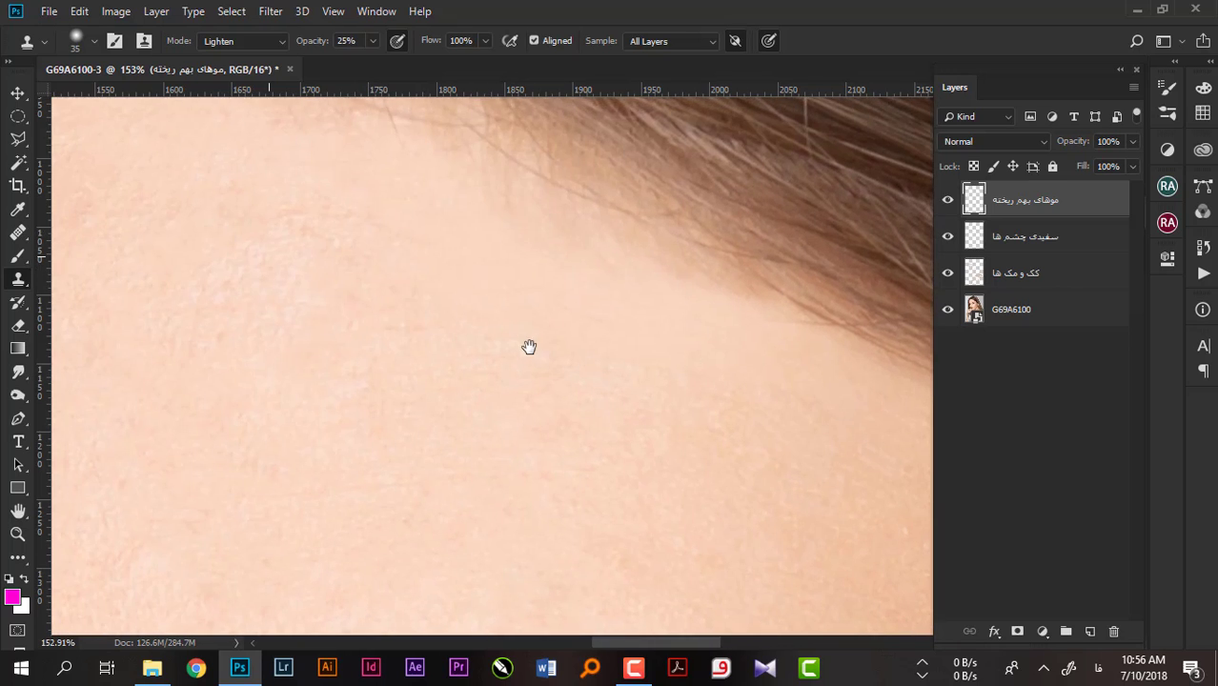
drag(471, 288, 609, 412)
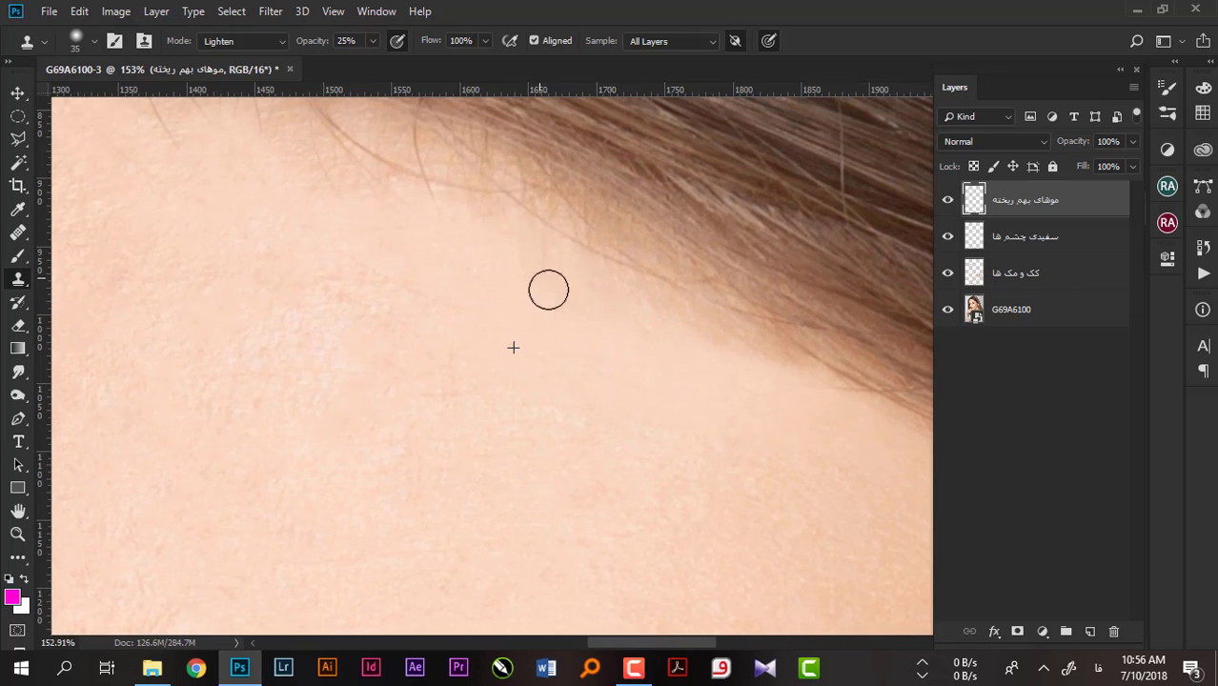
drag(428, 324, 502, 368)
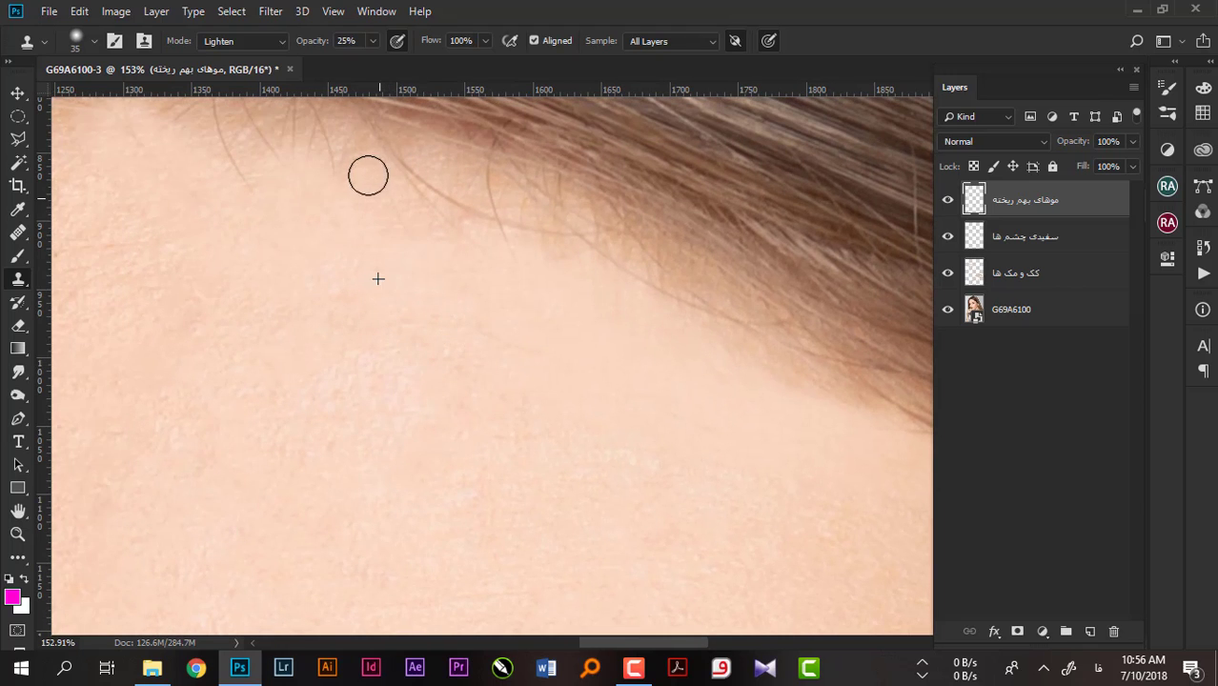
drag(421, 270, 314, 129)
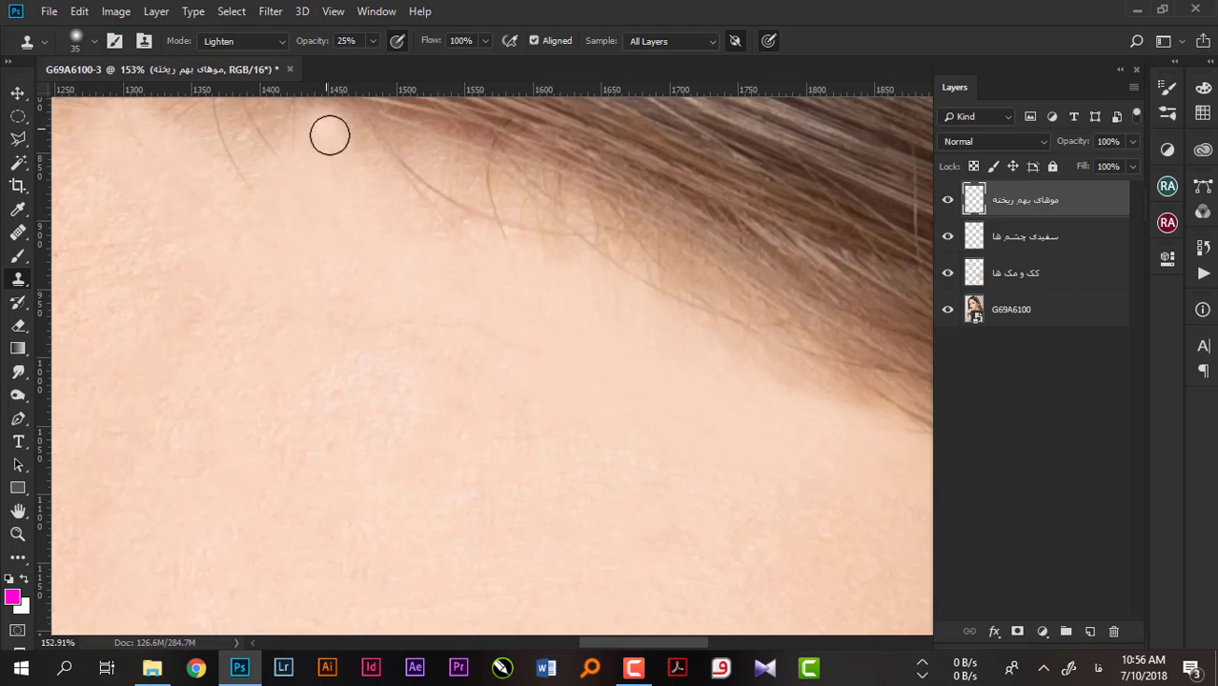
drag(581, 286, 605, 344)
drag(402, 363, 635, 416)
drag(479, 347, 347, 267)
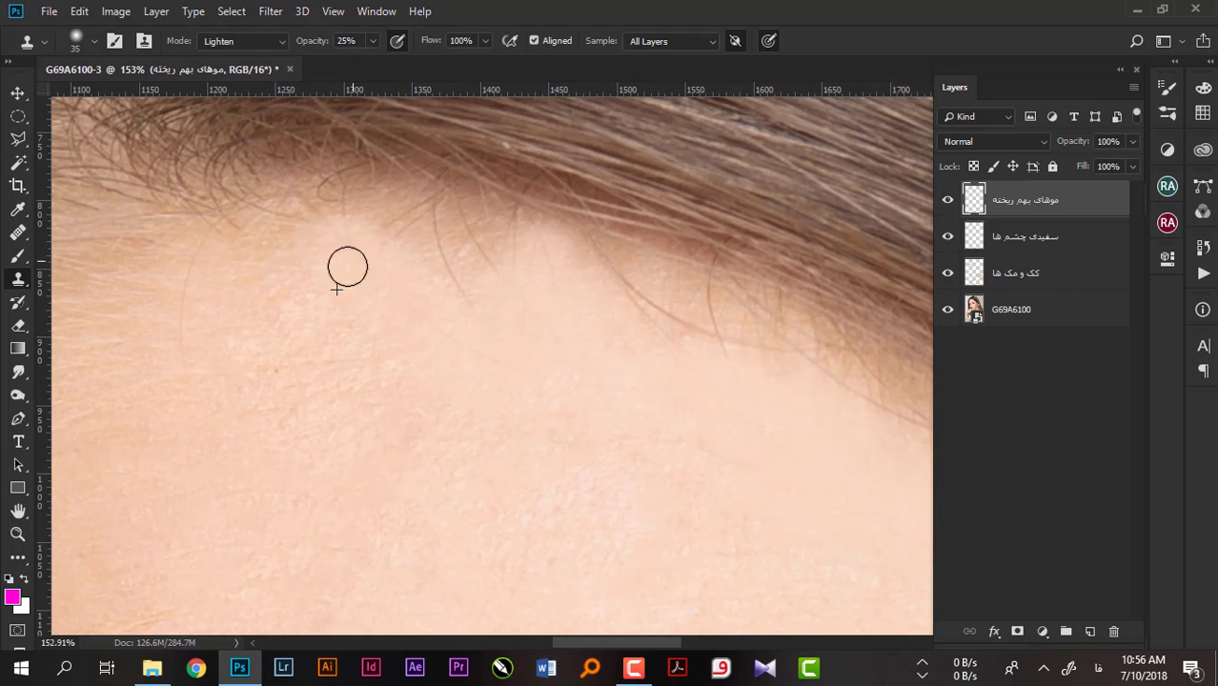
mouse_move(174, 255)
mouse_down()
mouse_move(179, 356)
mouse_move(506, 361)
mouse_up()
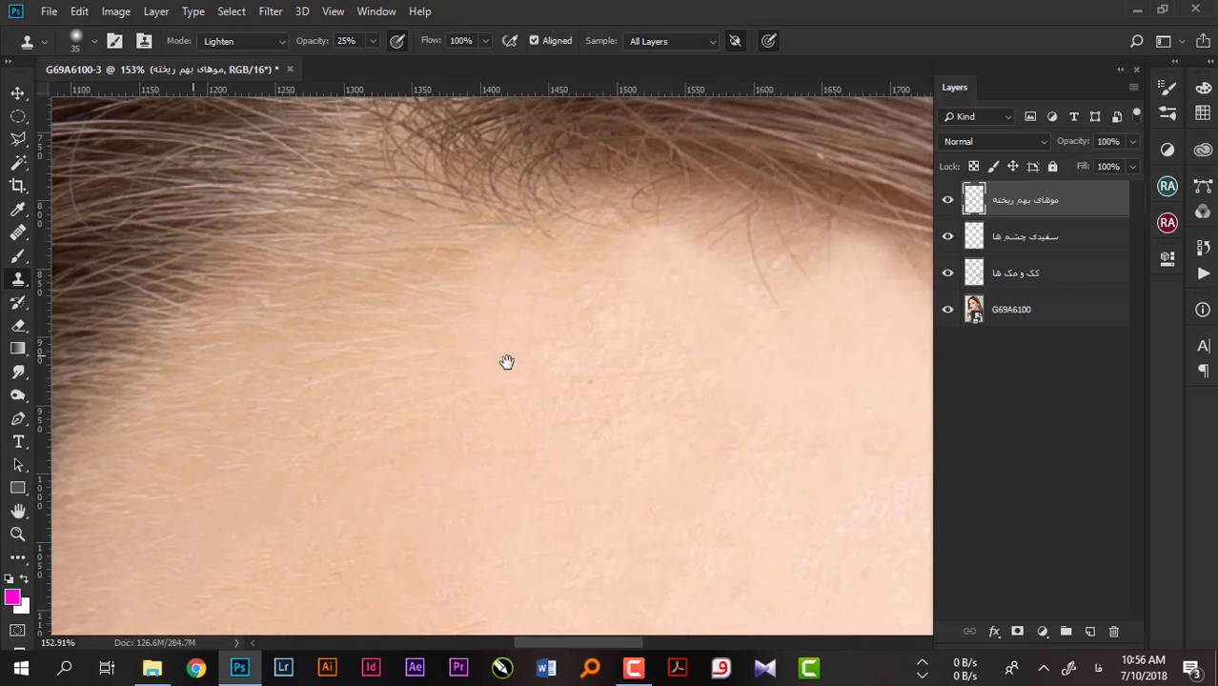
mouse_move(517, 292)
mouse_down()
mouse_move(520, 403)
mouse_move(457, 364)
mouse_move(333, 322)
mouse_move(487, 258)
mouse_move(236, 378)
mouse_move(453, 424)
mouse_move(236, 462)
mouse_move(293, 438)
mouse_move(555, 426)
mouse_move(651, 370)
mouse_move(708, 356)
mouse_move(589, 422)
mouse_up()
drag(659, 370, 888, 276)
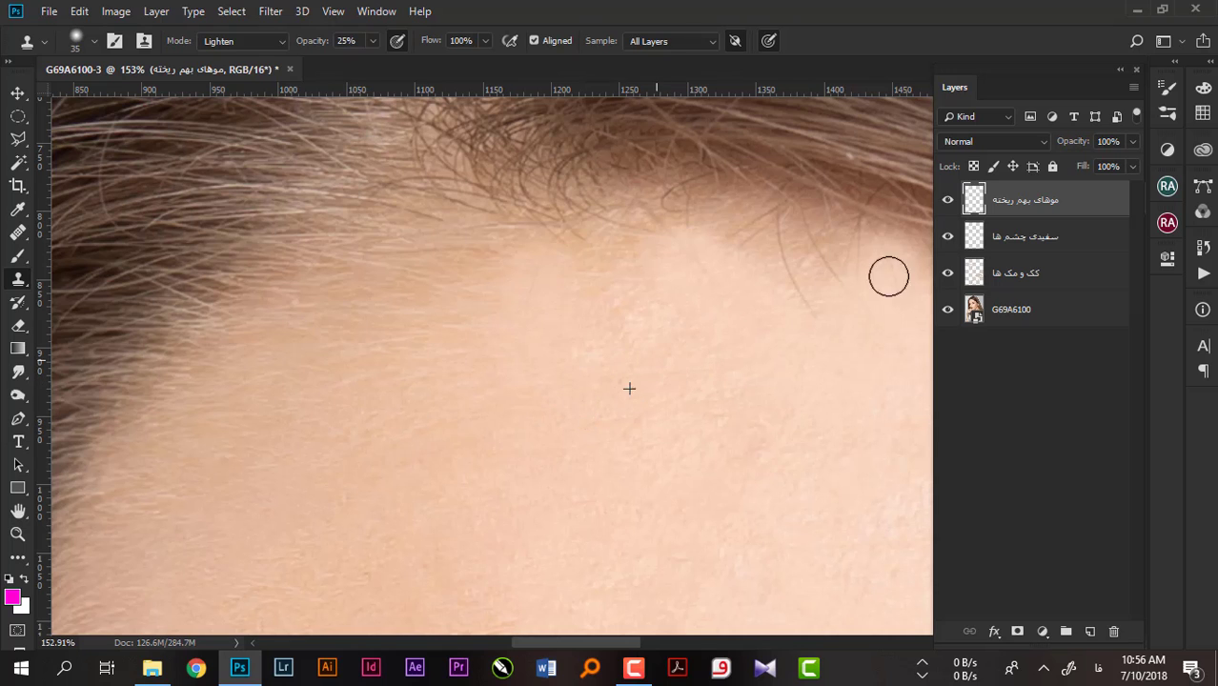
click(949, 199)
key(ctrl+0)
scroll(631, 171, up, 5)
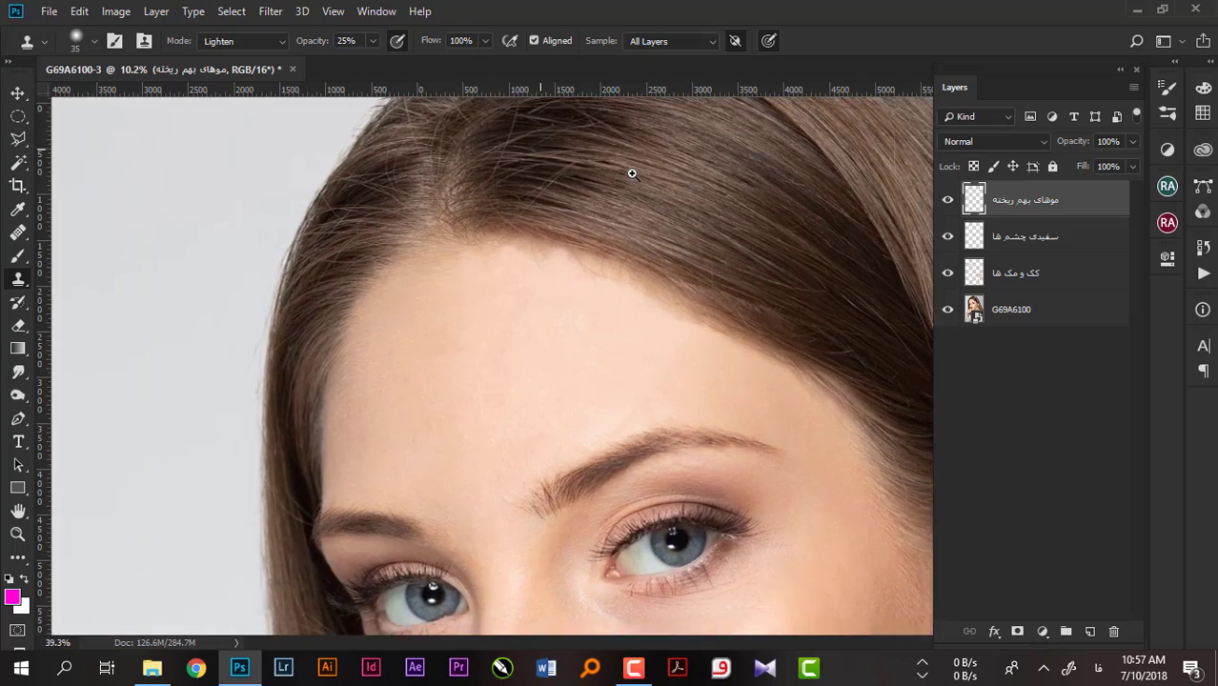
scroll(574, 257, up, 2)
scroll(456, 320, down, 2)
scroll(360, 316, down, 1)
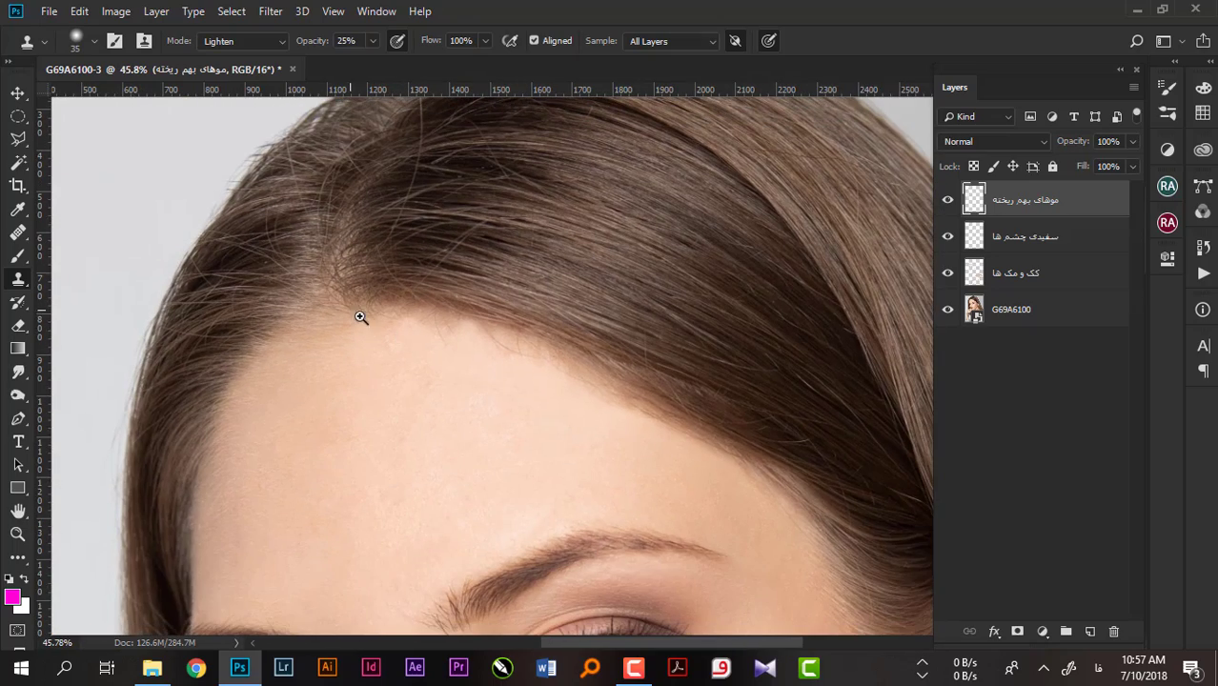
click(949, 200)
Set up the Eraser at 44% opacity with a size-175 brush
key(e)
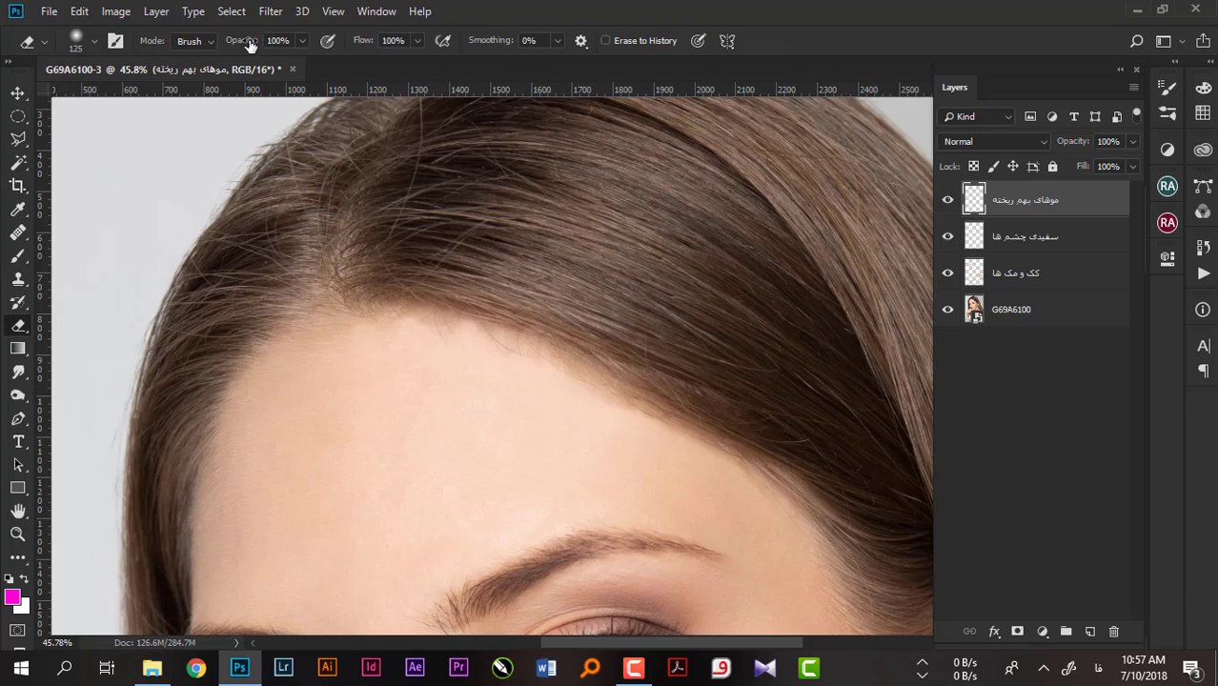
text(44)
key(Return)
key(bracketright)
Hide and re-show the hair retouch layer to compare the result on the face
drag(399, 553, 408, 468)
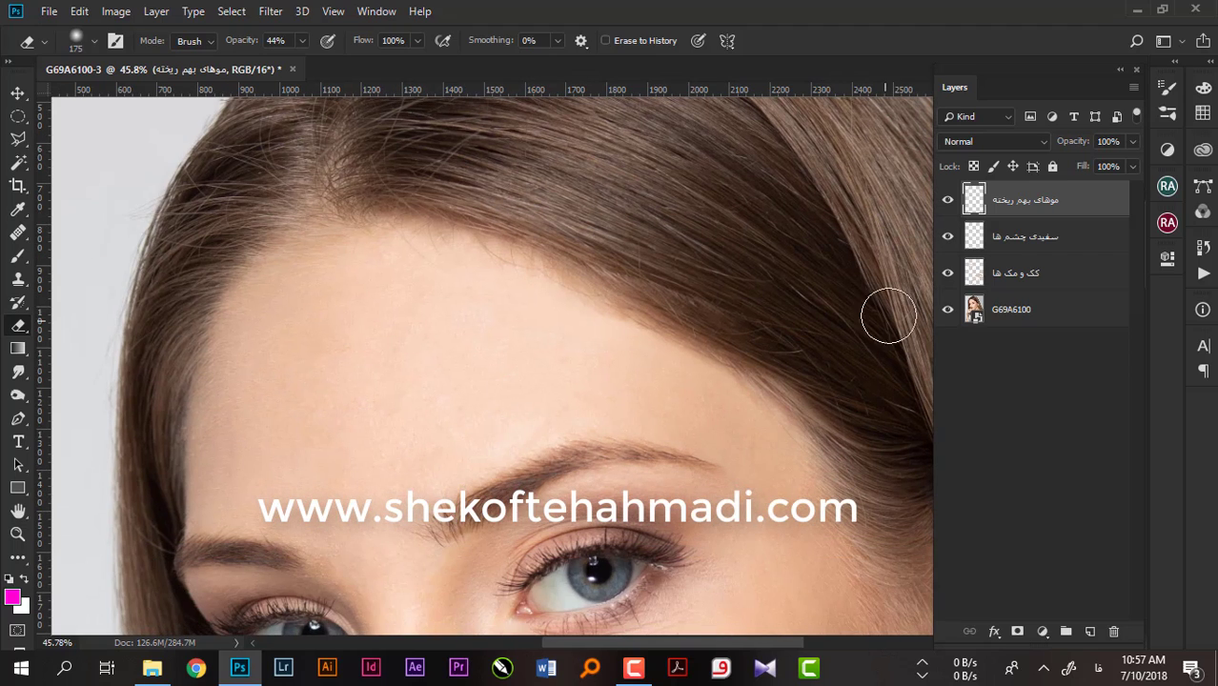
click(948, 199)
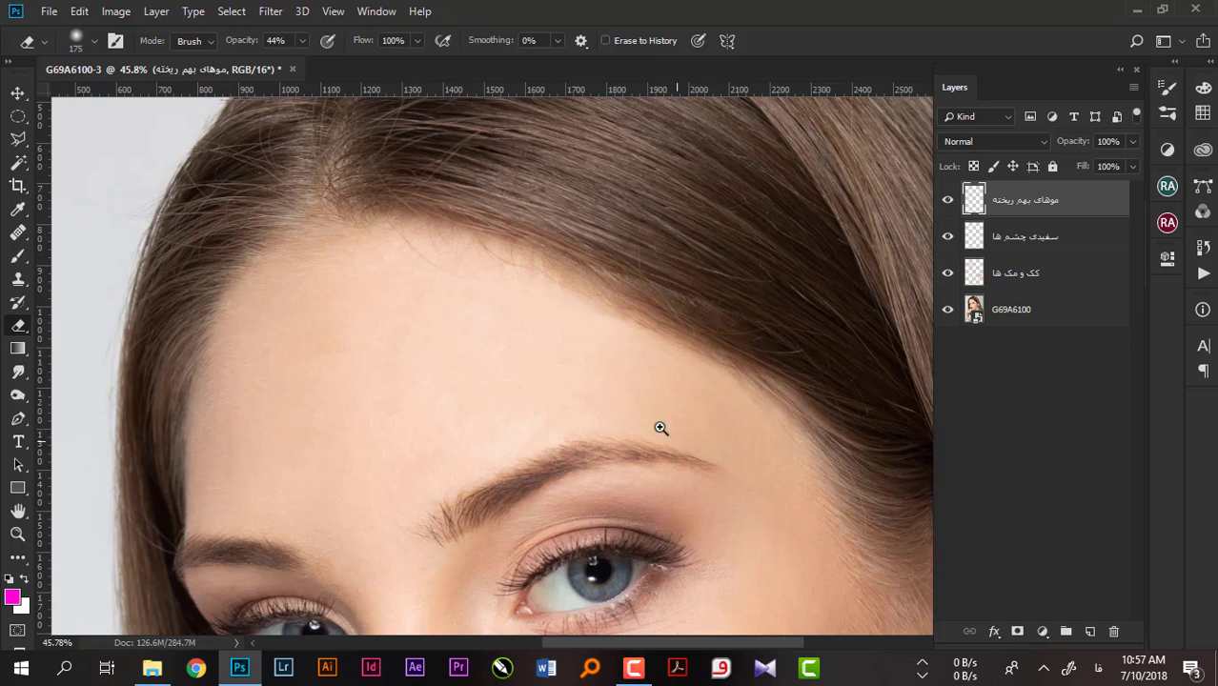
mouse_move(560, 348)
mouse_down()
mouse_move(481, 312)
mouse_move(584, 302)
mouse_move(515, 295)
mouse_up()
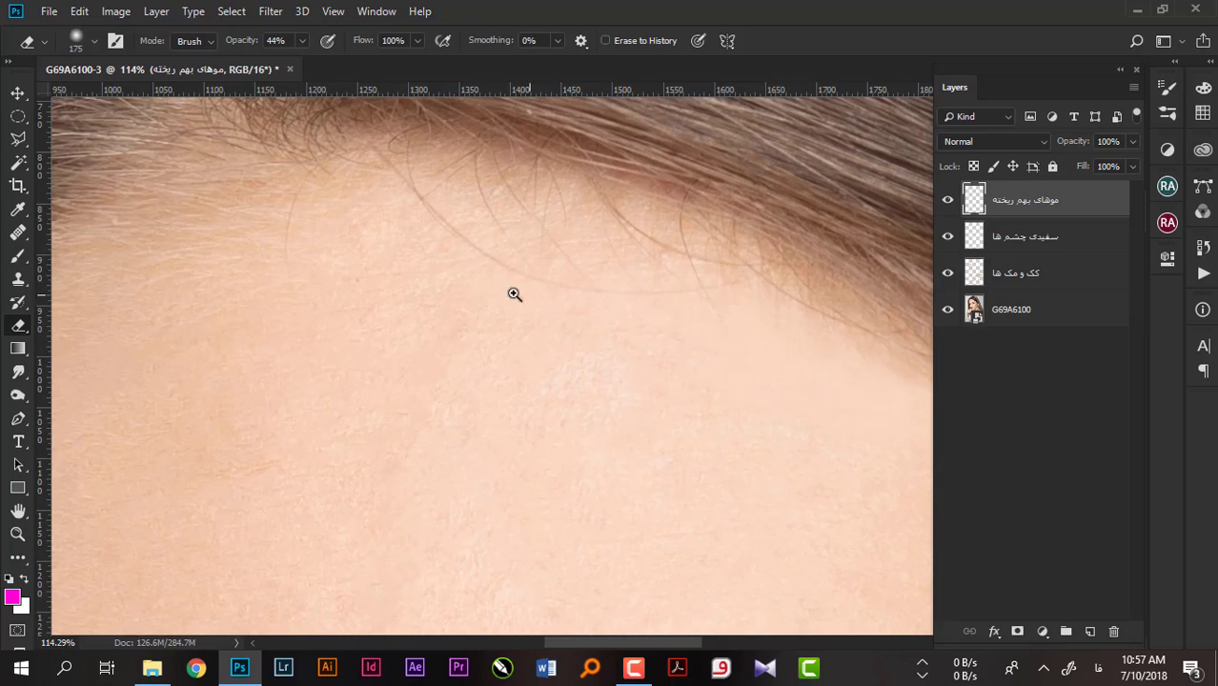
drag(347, 277, 256, 308)
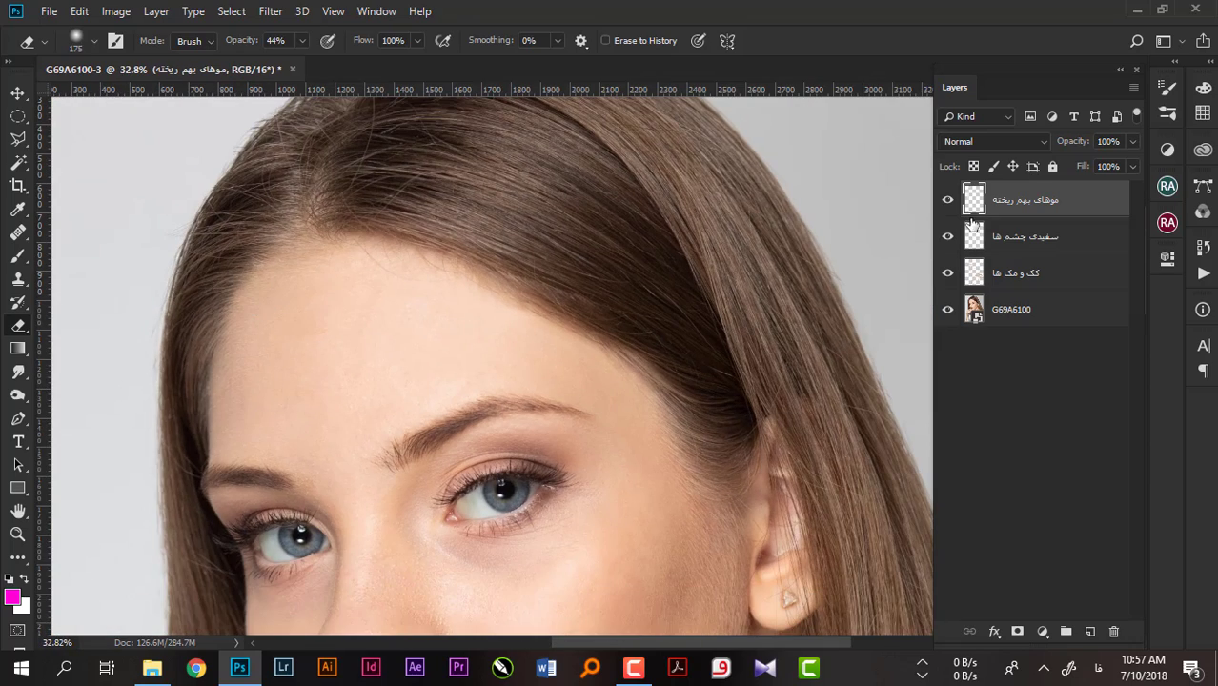
click(948, 199)
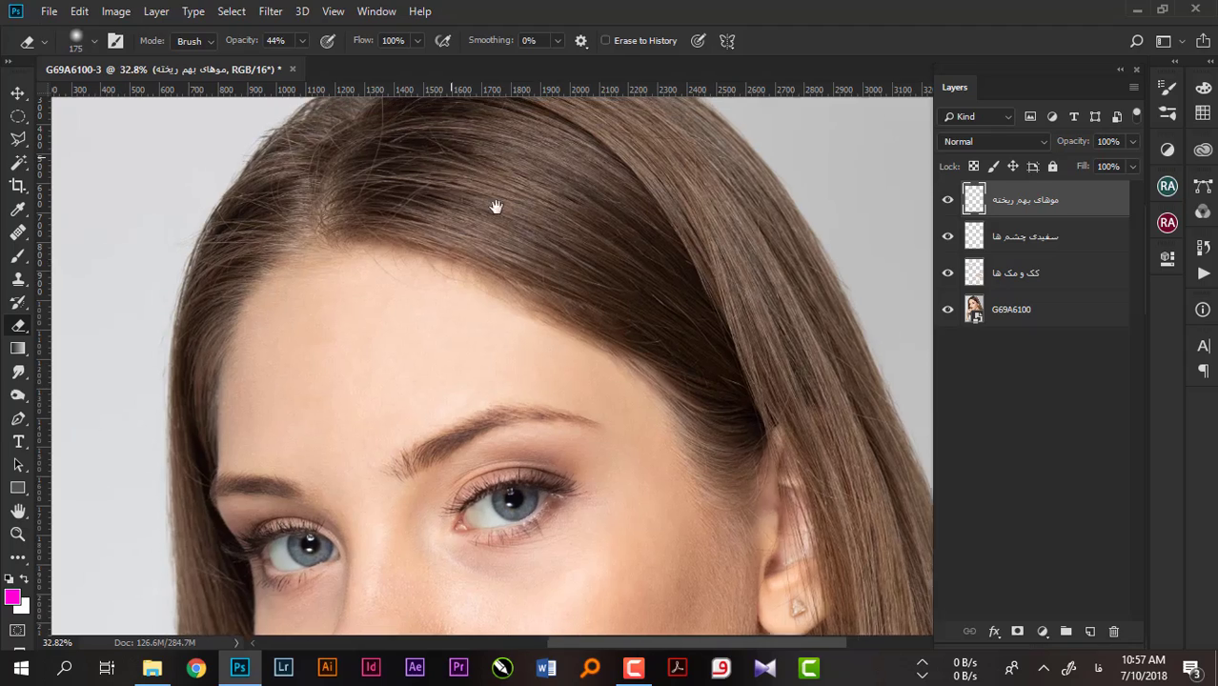
Navigate the view across the hair and ear down to the neck
scroll(494, 207, up, 3)
scroll(494, 207, left, 2)
mouse_move(520, 228)
mouse_down()
mouse_move(593, 204)
mouse_move(576, 258)
mouse_move(548, 273)
mouse_up()
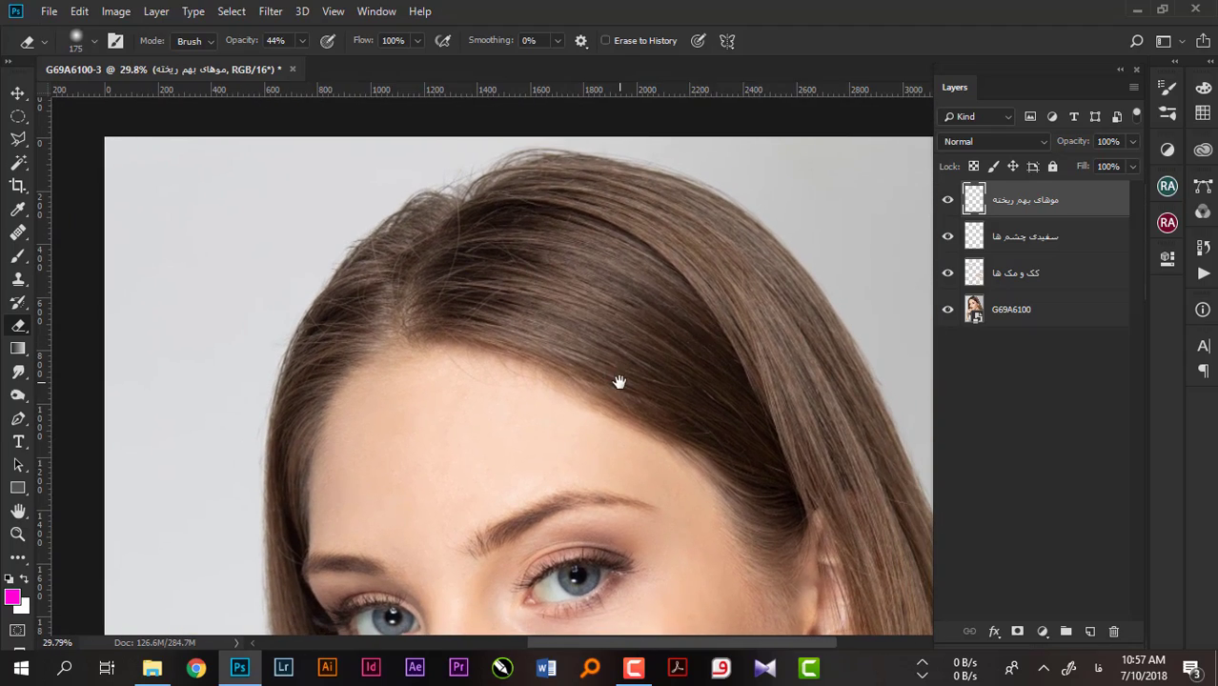
scroll(620, 382, down, 4)
scroll(620, 386, down, 1)
mouse_move(620, 389)
mouse_down()
mouse_move(581, 288)
mouse_move(689, 448)
mouse_up()
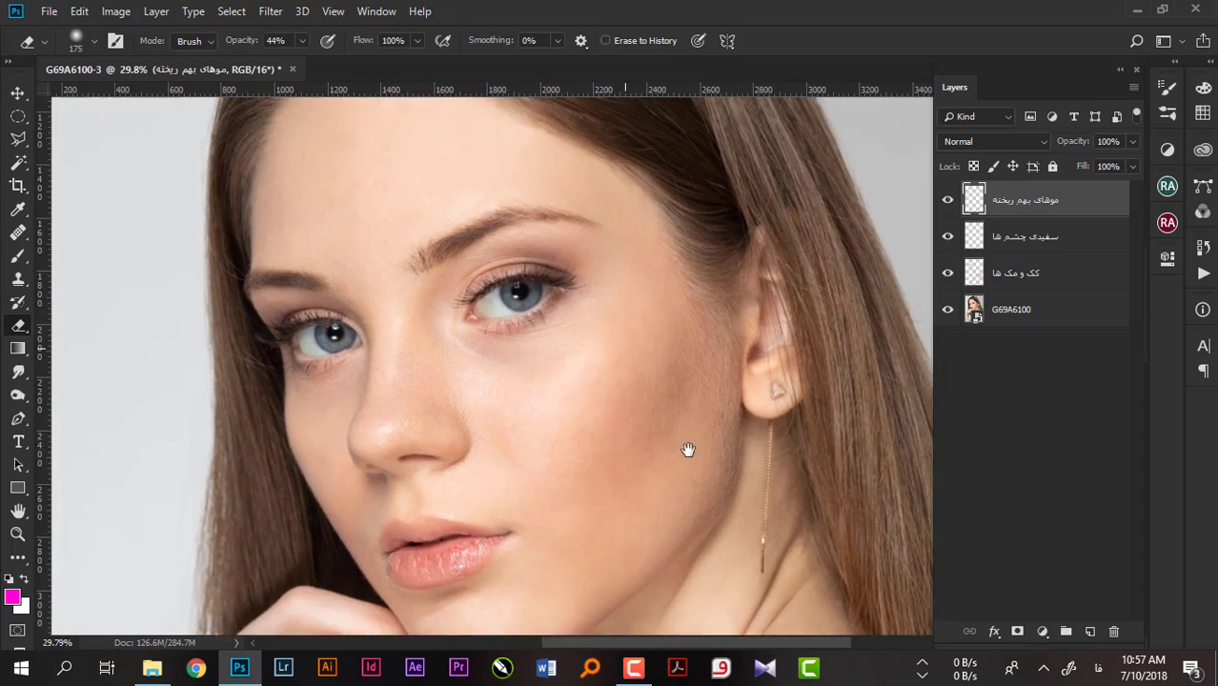
mouse_move(636, 229)
mouse_down()
mouse_move(637, 316)
mouse_move(833, 508)
mouse_move(669, 395)
mouse_move(674, 362)
mouse_move(521, 440)
mouse_up()
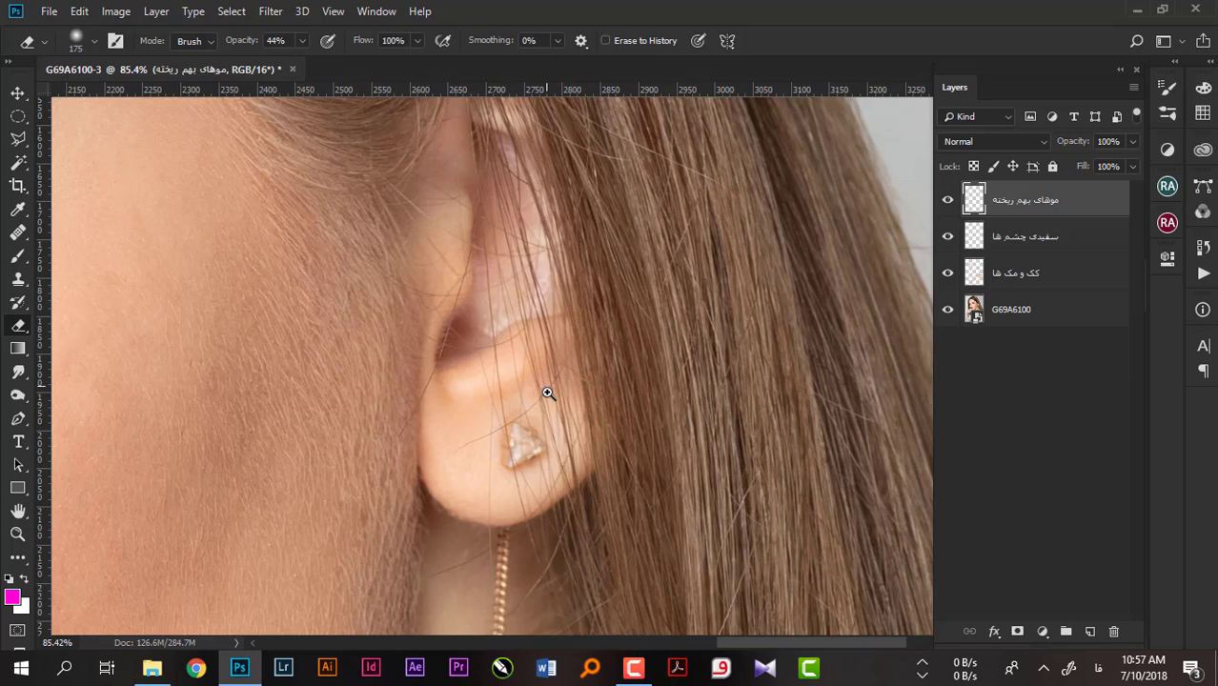
mouse_move(522, 211)
mouse_down()
mouse_move(430, 258)
mouse_move(471, 339)
mouse_move(531, 272)
mouse_up()
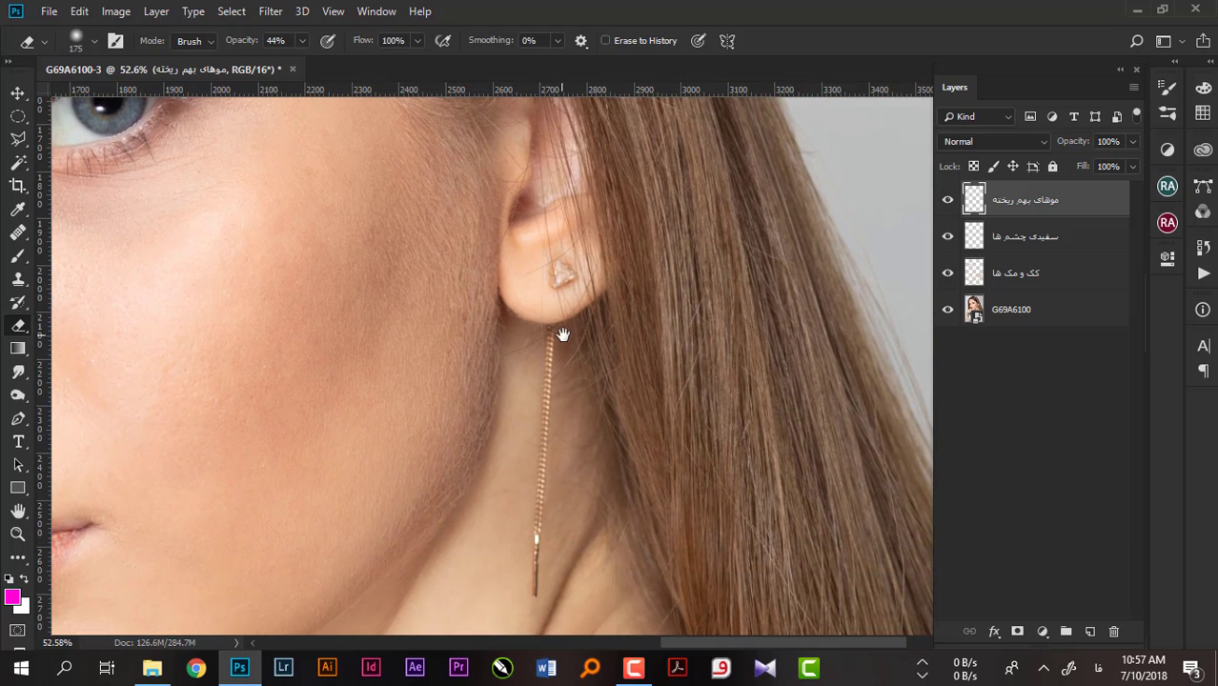
mouse_move(591, 346)
mouse_down()
mouse_move(476, 231)
mouse_move(492, 471)
mouse_move(505, 360)
mouse_up()
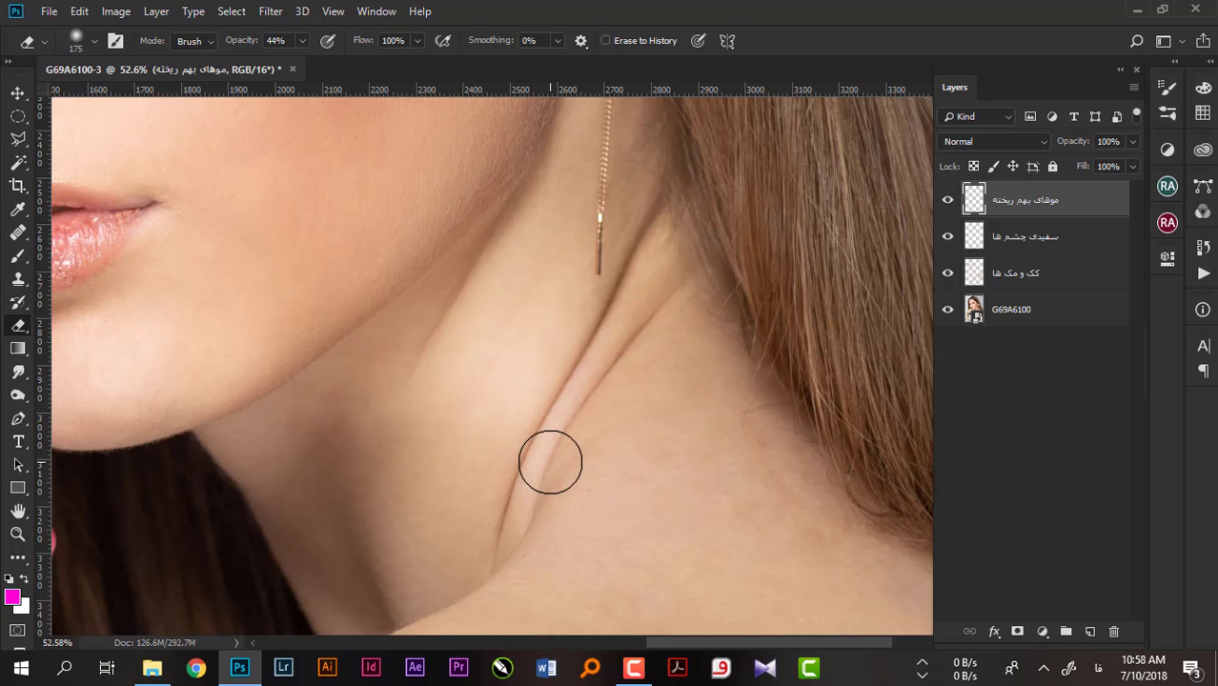
Switch to the Clone Stamp with a fully soft 0% hardness brush
key(s)
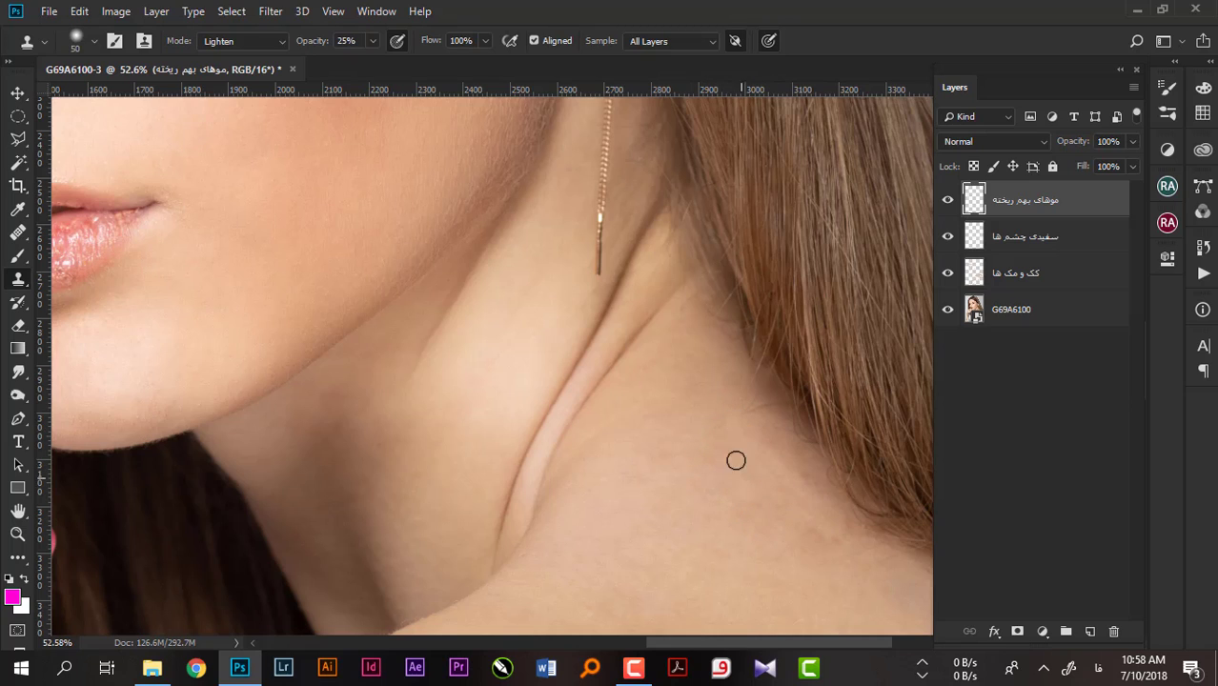
right_click(704, 465)
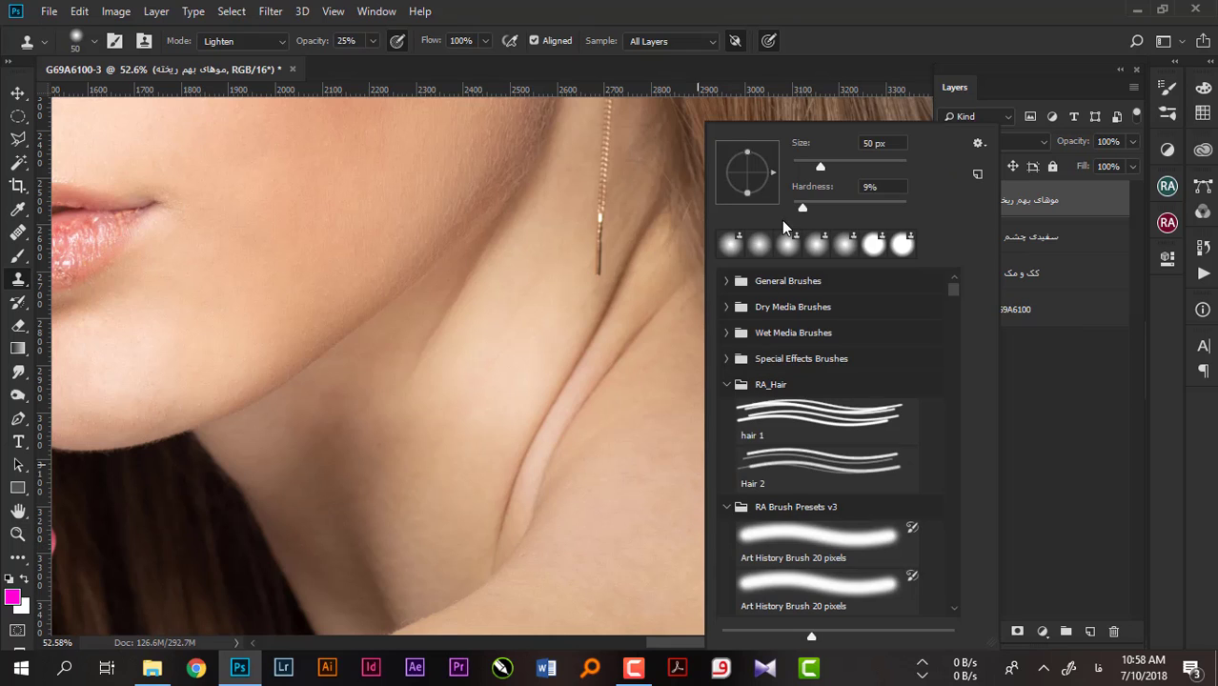
key(Return)
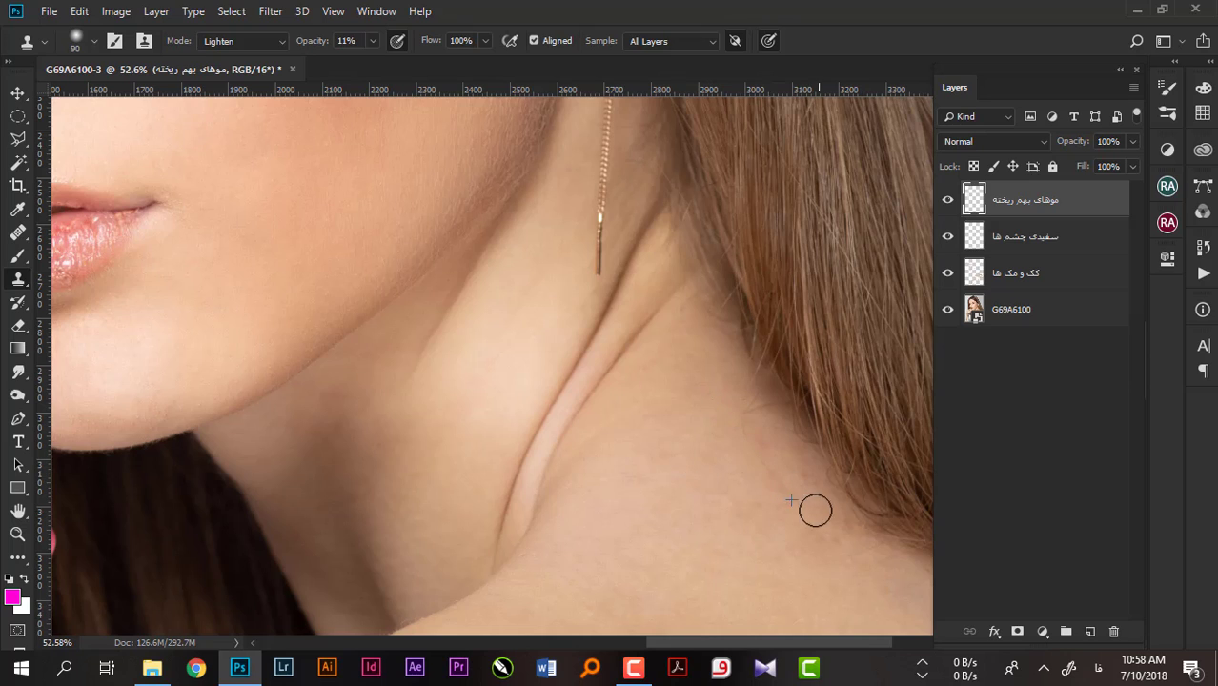
Clone over the stray hairs on the side of the neck, then fit the whole portrait in view
mouse_move(764, 473)
mouse_down()
mouse_move(857, 565)
mouse_move(665, 474)
mouse_move(699, 463)
mouse_move(726, 413)
mouse_move(846, 544)
mouse_move(750, 430)
mouse_up()
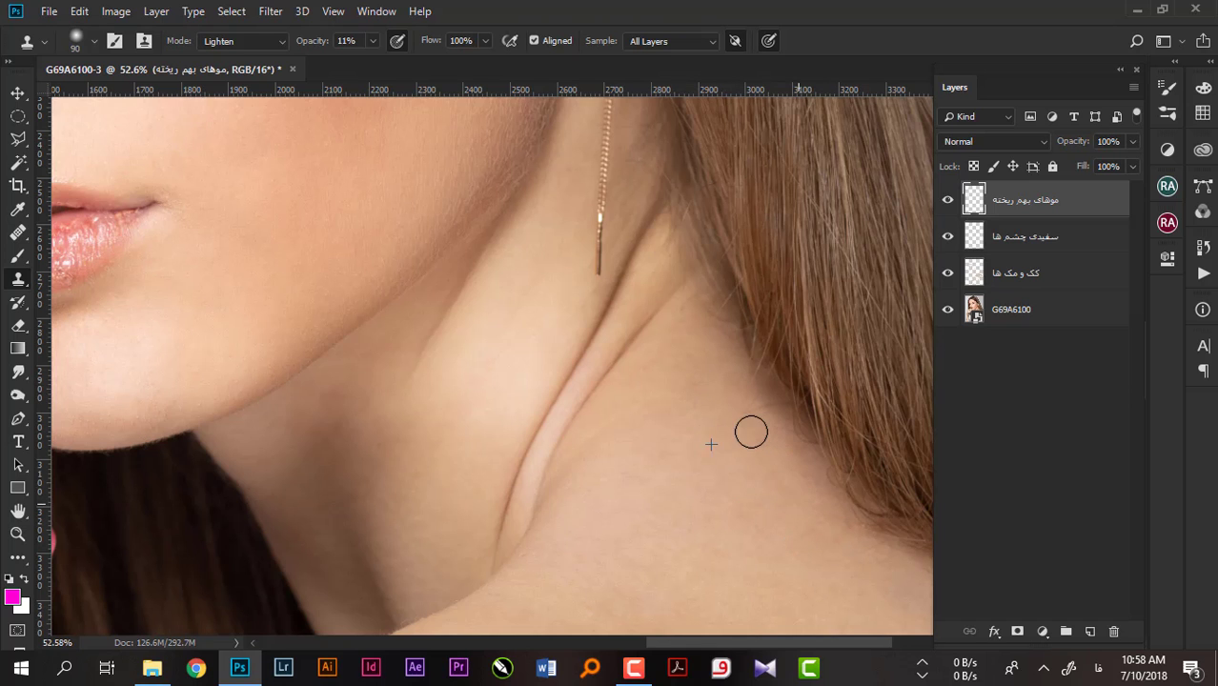
drag(770, 487, 811, 536)
key(ctrl+0)
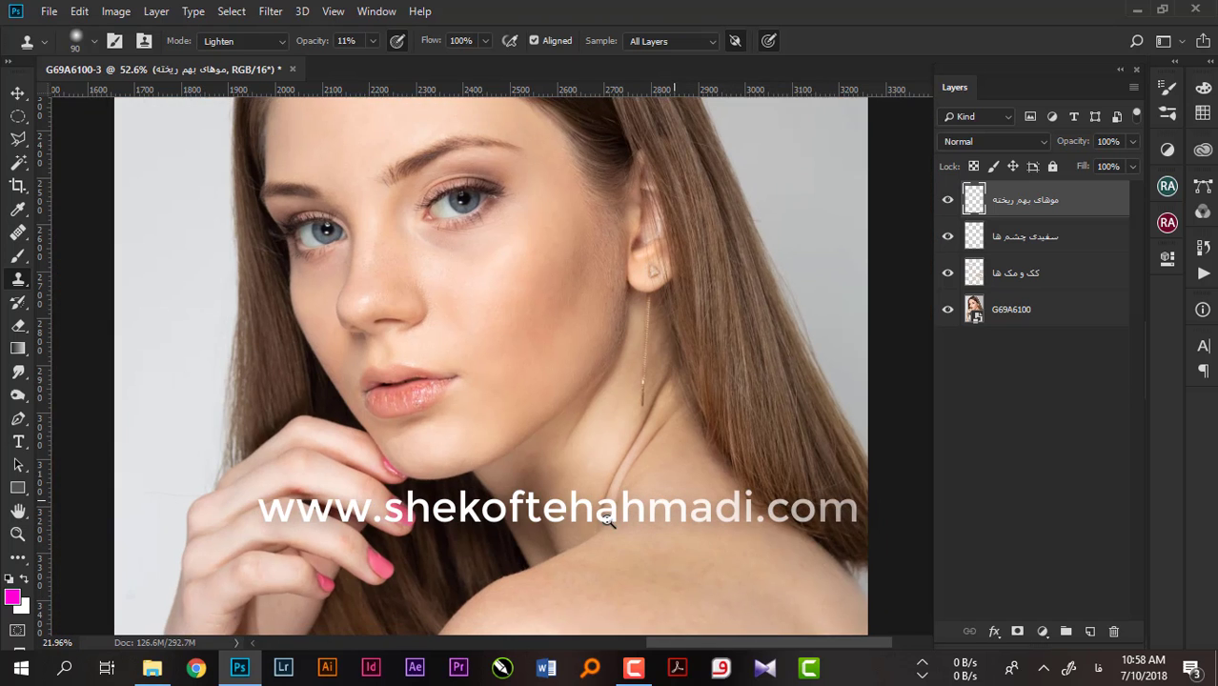
drag(779, 461, 784, 438)
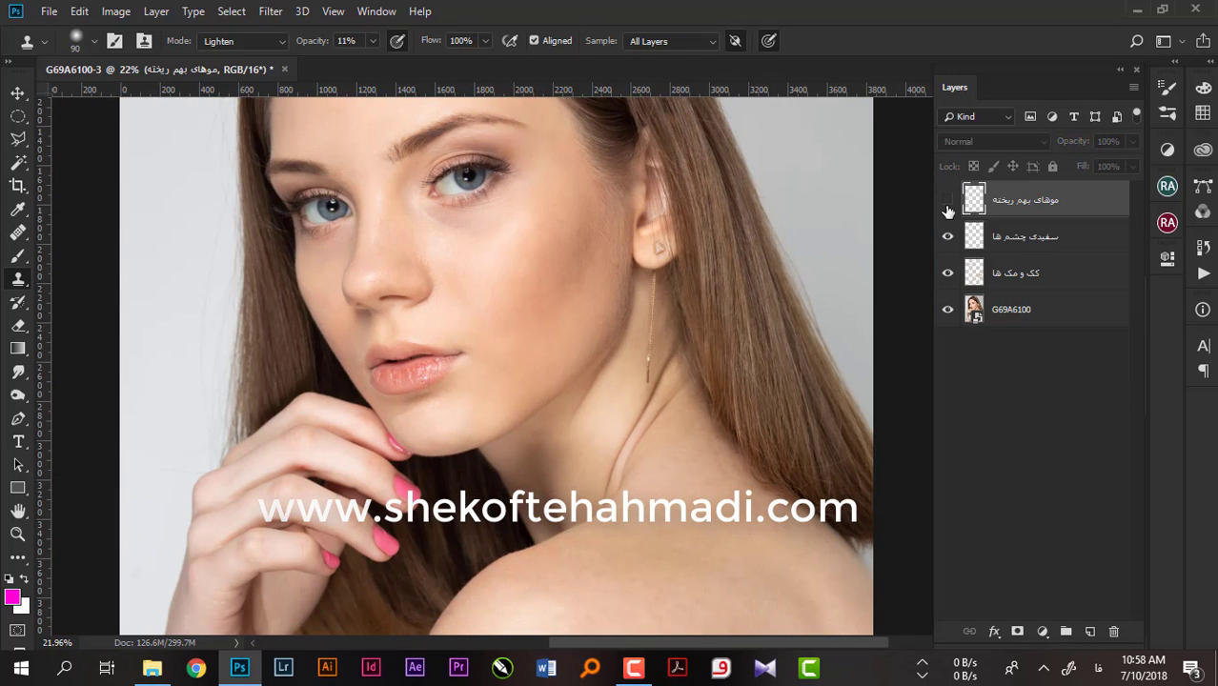